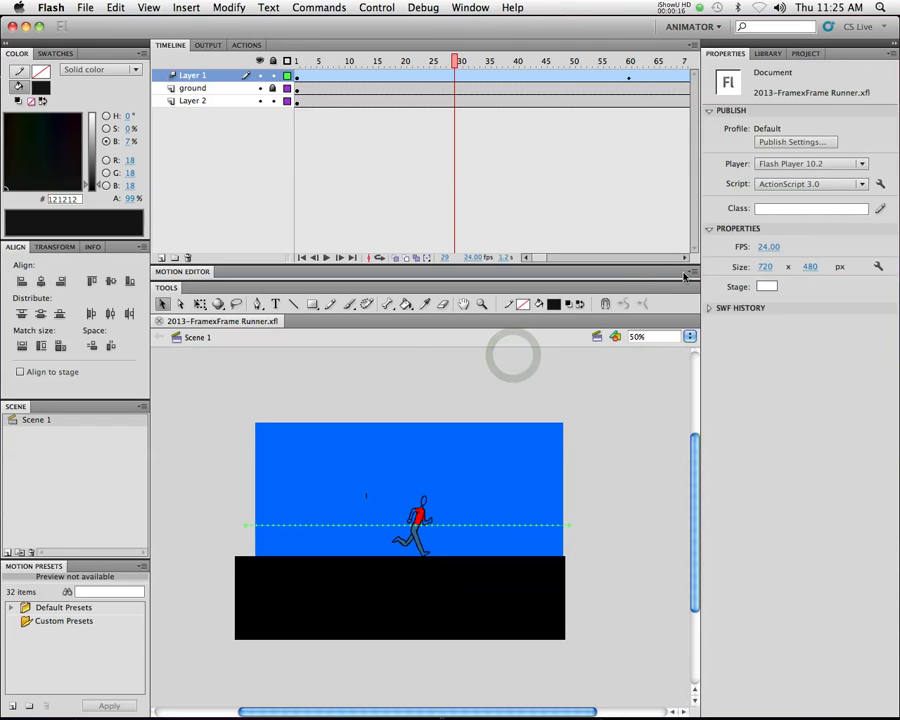
Move the timeline playhead back to frame 1
{"action": "left_click", "coordinate": [449, 62]}
{"action": "left_click_drag", "start_coordinate": [449, 62], "coordinate": [297, 62]}
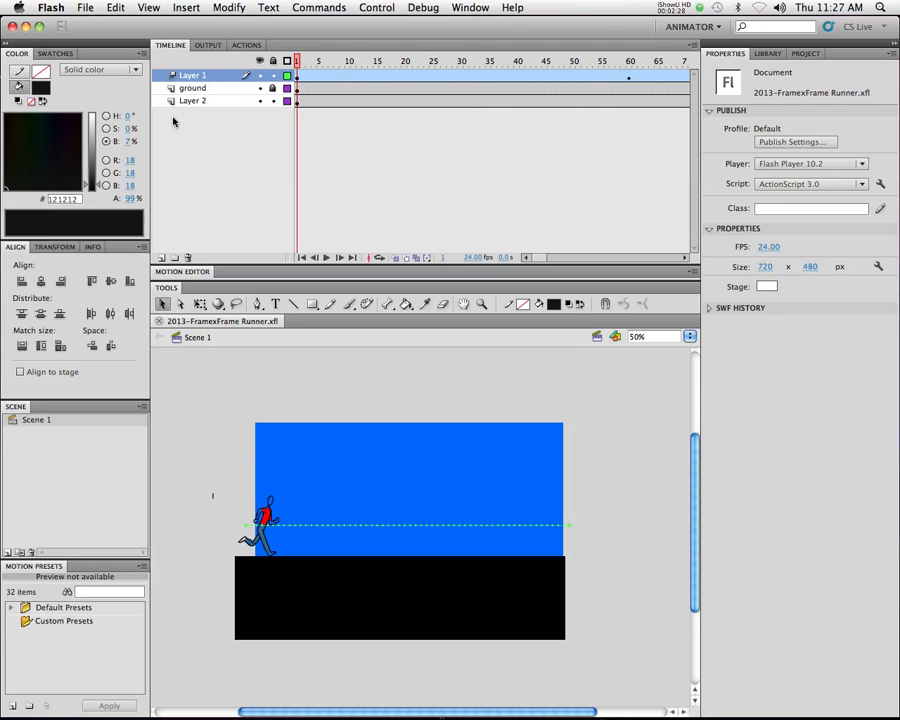
Rename Layer 2 as "sky" and lock it
{"action": "left_click", "coordinate": [260, 101]}
{"action": "left_click", "coordinate": [260, 101]}
{"action": "left_click", "coordinate": [254, 101]}
{"action": "double_click", "coordinate": [193, 101]}
{"action": "type", "text": "sky"}
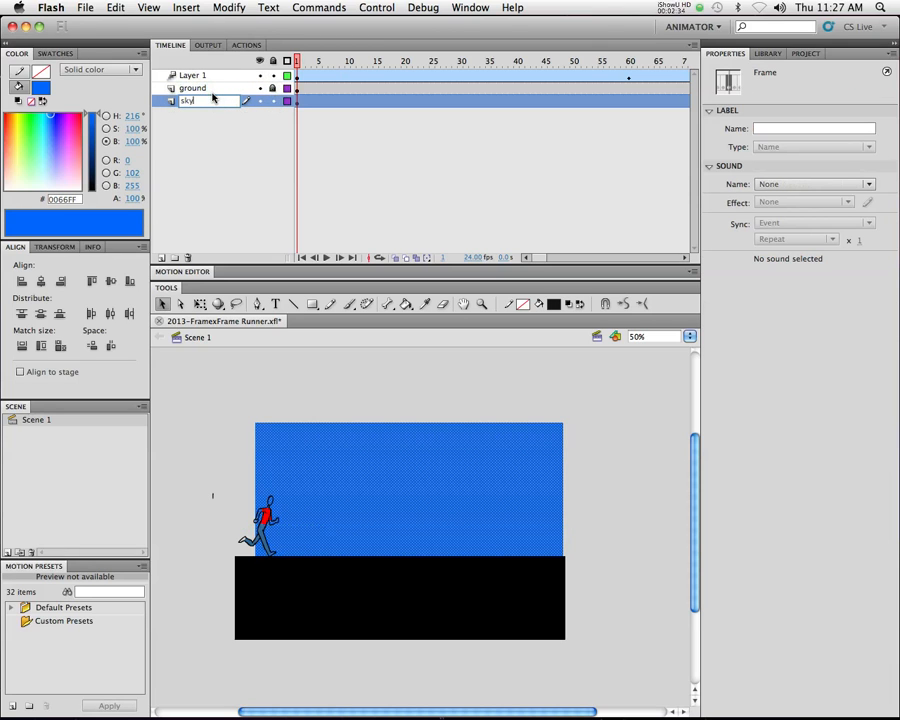
{"action": "key", "text": "Return"}
{"action": "left_click", "coordinate": [275, 110]}
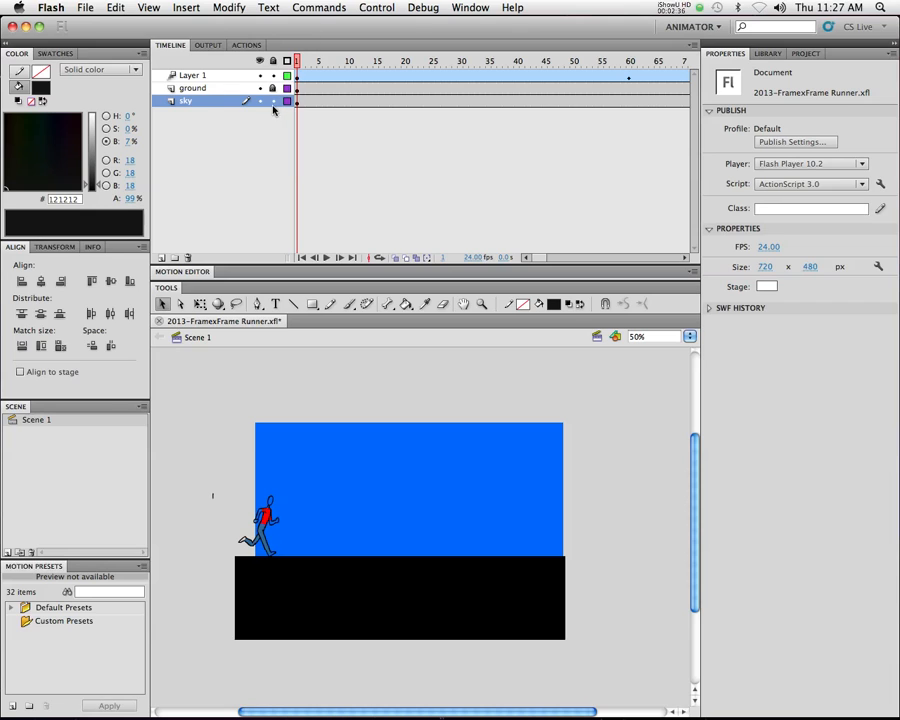
{"action": "left_click", "coordinate": [273, 102]}
Add a new layer above the sky layer and set the Pen tool to a #666666 fill with no stroke
{"action": "left_click", "coordinate": [161, 257]}
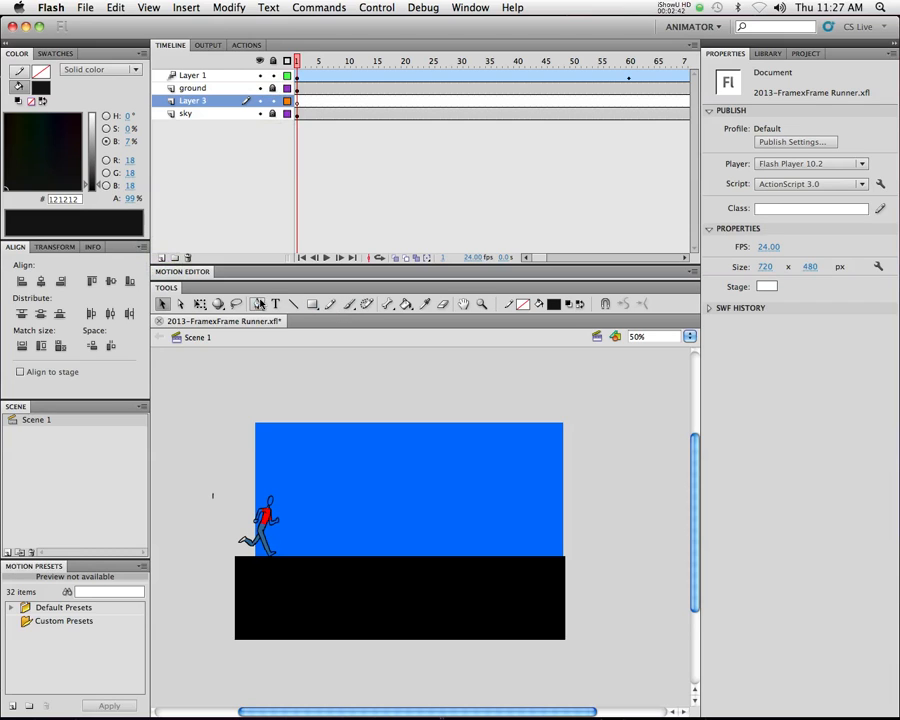
{"action": "left_click", "coordinate": [257, 305]}
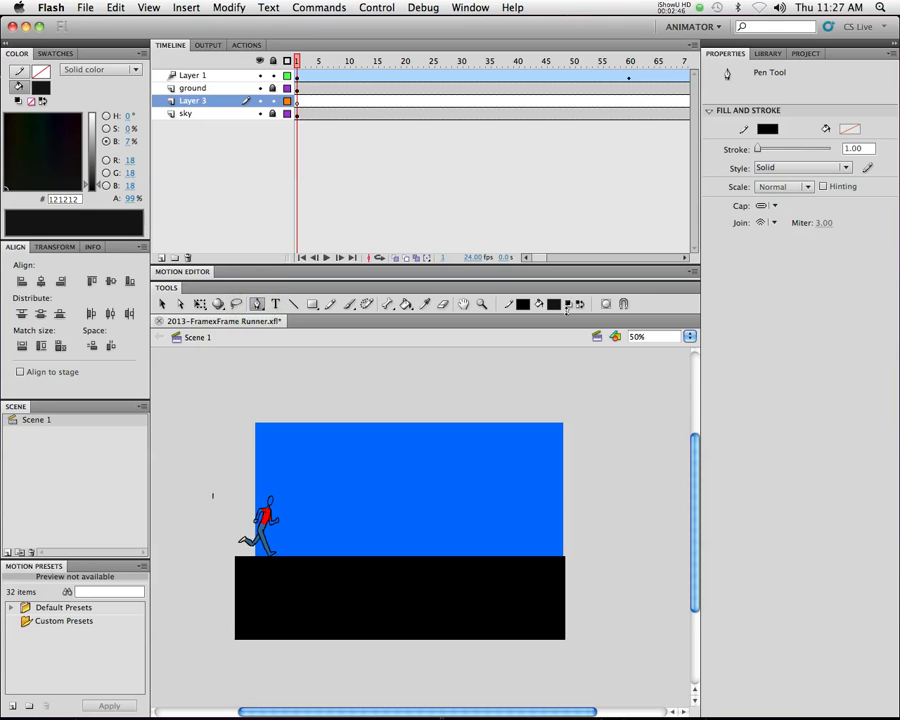
{"action": "left_click", "coordinate": [553, 303]}
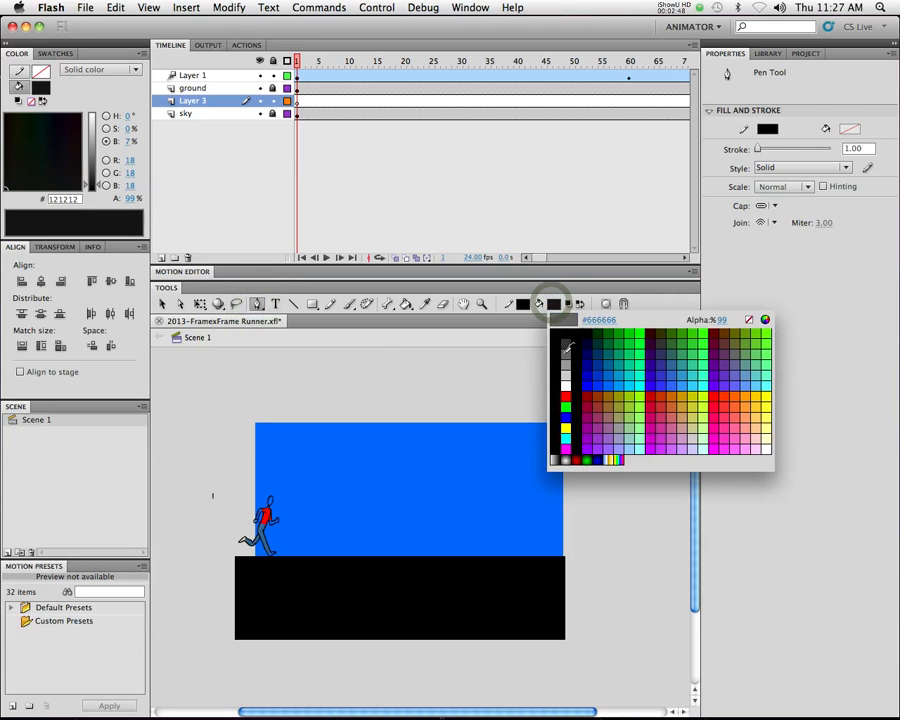
{"action": "left_click", "coordinate": [566, 353]}
{"action": "left_click", "coordinate": [522, 304]}
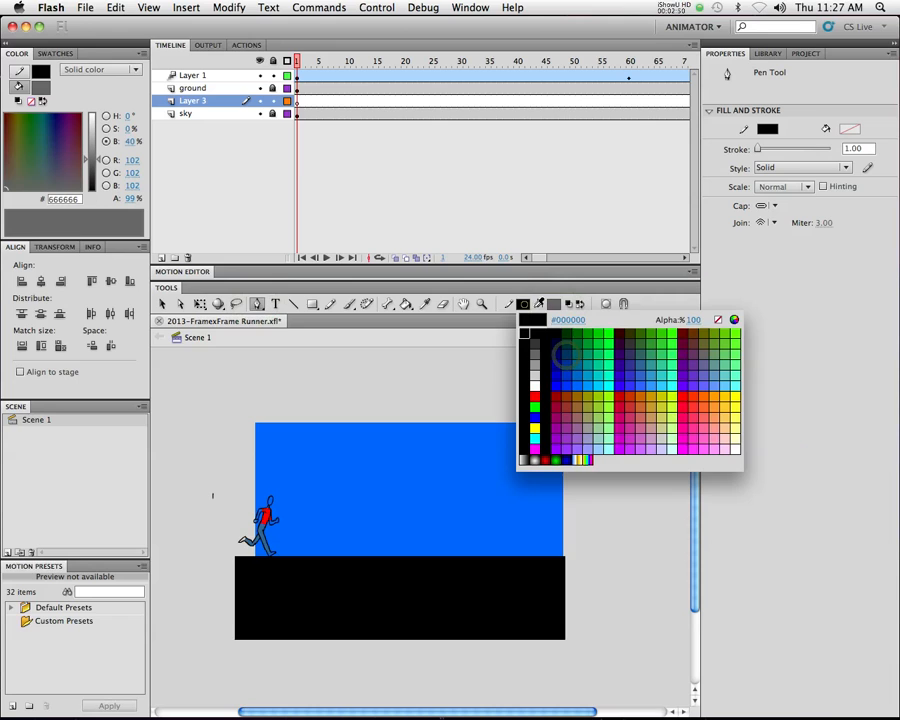
{"action": "left_click", "coordinate": [720, 317]}
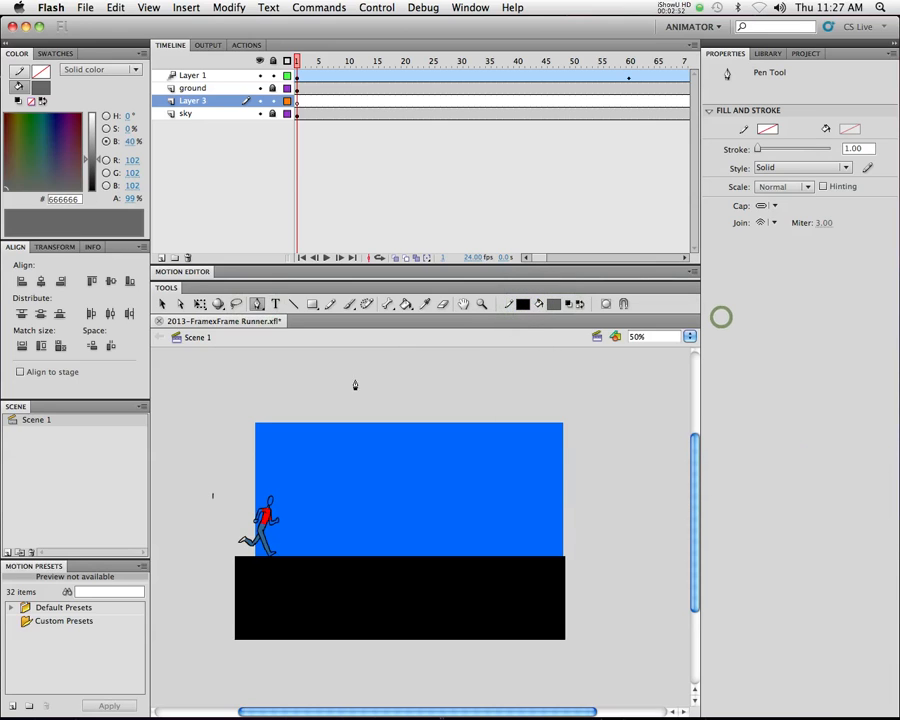
{"action": "left_click", "coordinate": [523, 304]}
{"action": "left_click", "coordinate": [720, 319]}
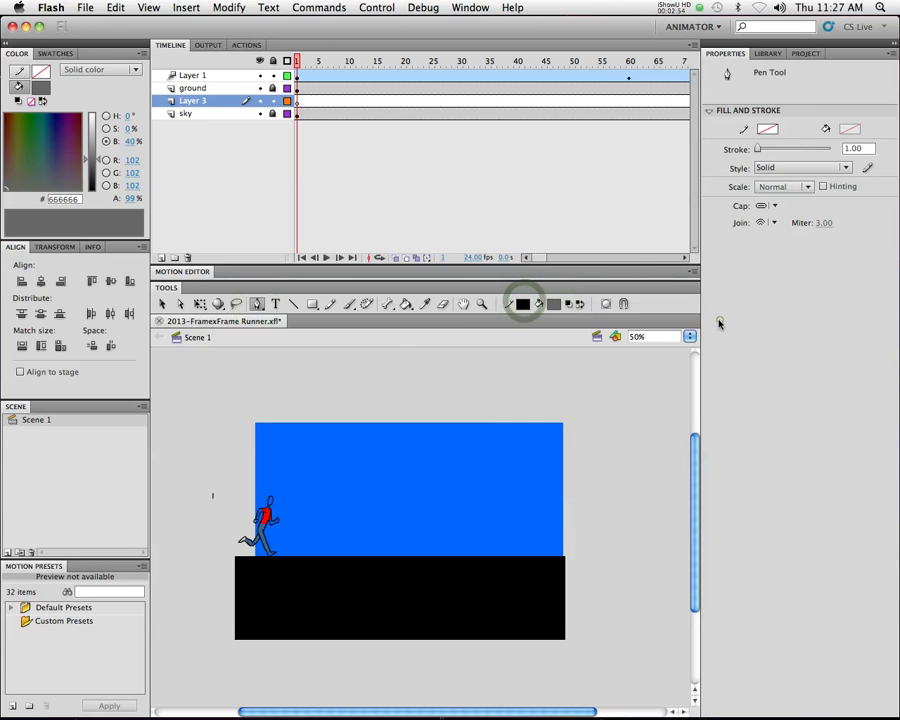
{"action": "left_click", "coordinate": [521, 305]}
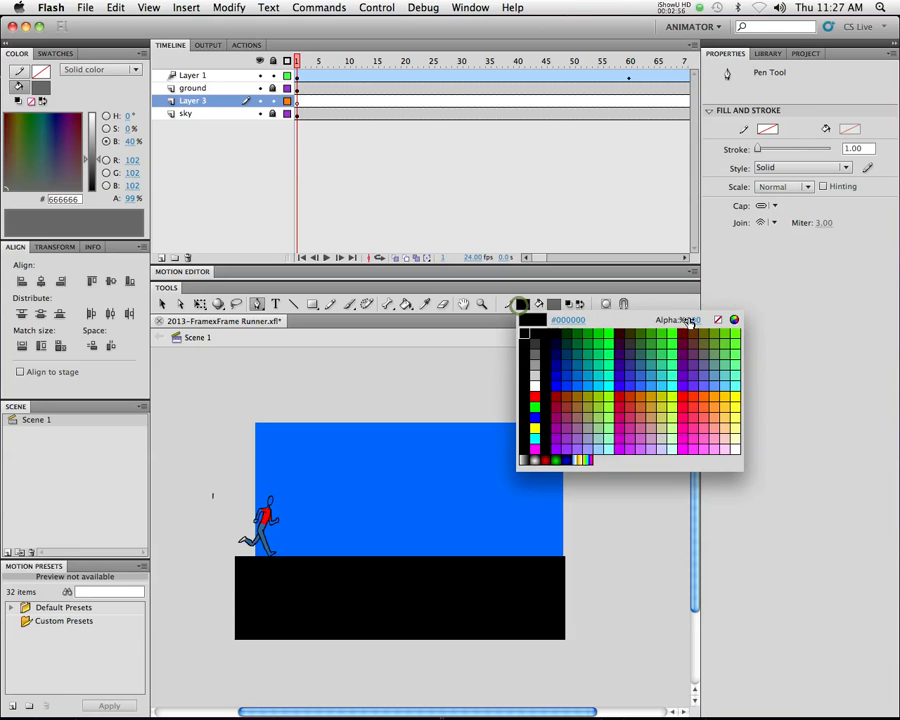
{"action": "left_click", "coordinate": [718, 319]}
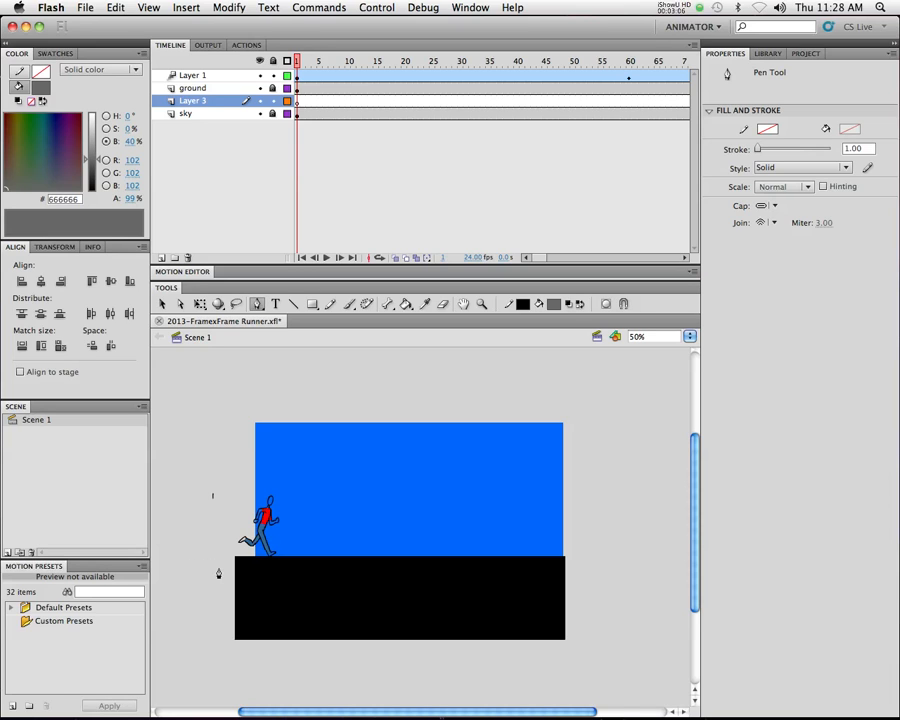
{"action": "left_click_drag", "start_coordinate": [211, 574], "coordinate": [217, 577]}
{"action": "left_click_drag", "start_coordinate": [260, 455], "coordinate": [280, 455]}
{"action": "left_click_drag", "start_coordinate": [329, 499], "coordinate": [547, 500]}
{"action": "left_click_drag", "start_coordinate": [547, 494], "coordinate": [565, 493]}
{"action": "left_click_drag", "start_coordinate": [571, 490], "coordinate": [578, 496]}
{"action": "left_click", "coordinate": [597, 522]}
{"action": "left_click_drag", "start_coordinate": [589, 559], "coordinate": [573, 583]}
{"action": "left_click_drag", "start_coordinate": [527, 591], "coordinate": [508, 595]}
{"action": "left_click_drag", "start_coordinate": [376, 596], "coordinate": [345, 593]}
{"action": "left_click", "coordinate": [269, 590]}
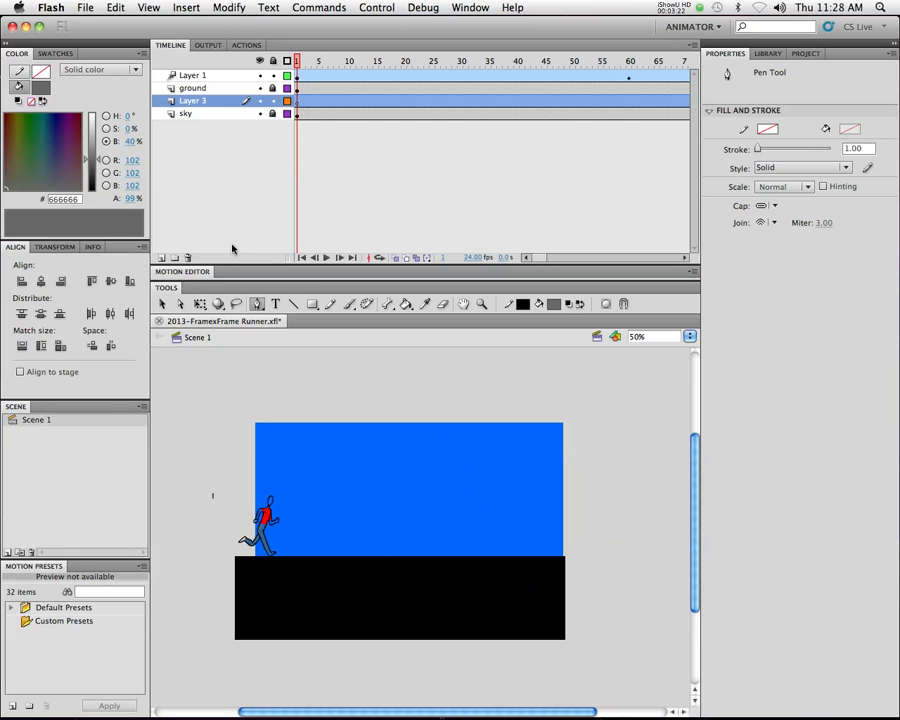
{"action": "key", "text": "super+a"}
Draw a curved hill outline on Layer 3 with the Pen tool in Object Drawing mode, extending past both stage sides with a nearly straight base
{"action": "left_click", "coordinate": [190, 101]}
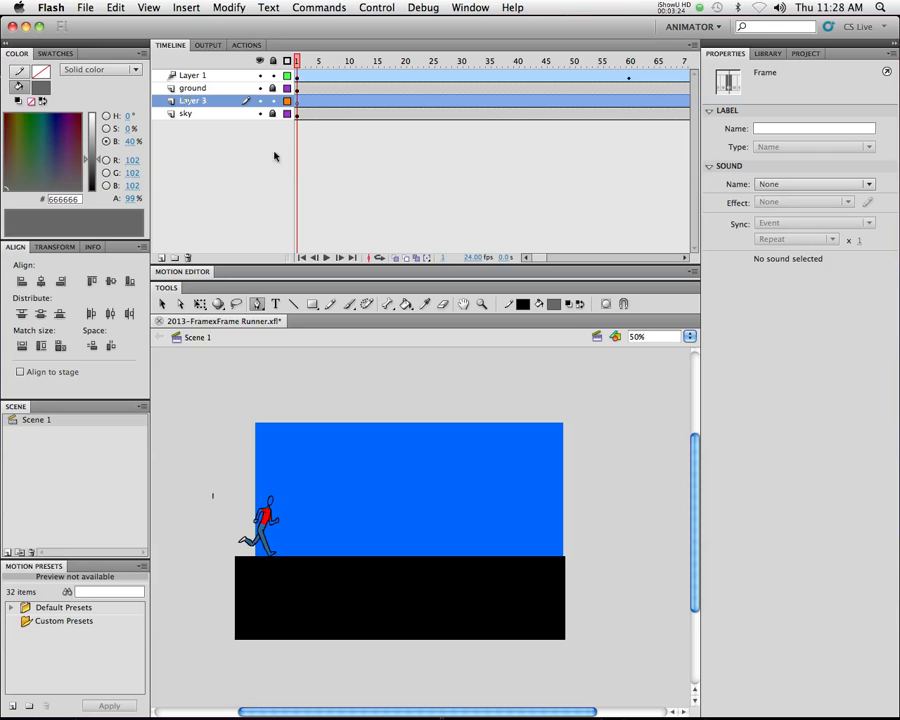
{"action": "left_click", "coordinate": [607, 304]}
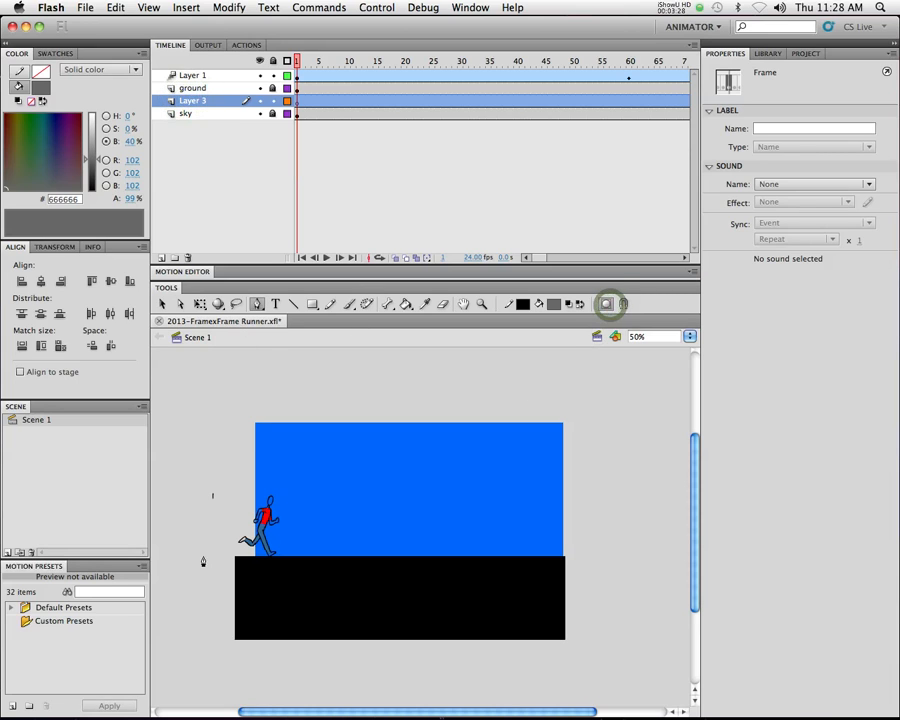
{"action": "left_click_drag", "start_coordinate": [220, 555], "coordinate": [233, 570]}
{"action": "left_click_drag", "start_coordinate": [258, 464], "coordinate": [413, 470]}
{"action": "left_click_drag", "start_coordinate": [484, 479], "coordinate": [612, 589]}
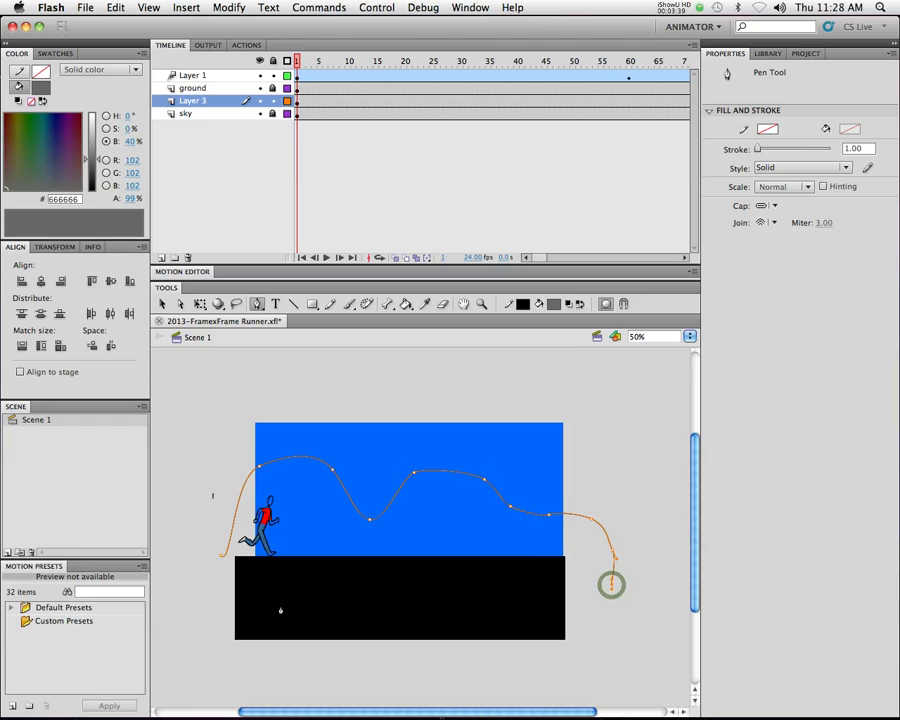
{"action": "left_click", "coordinate": [220, 590]}
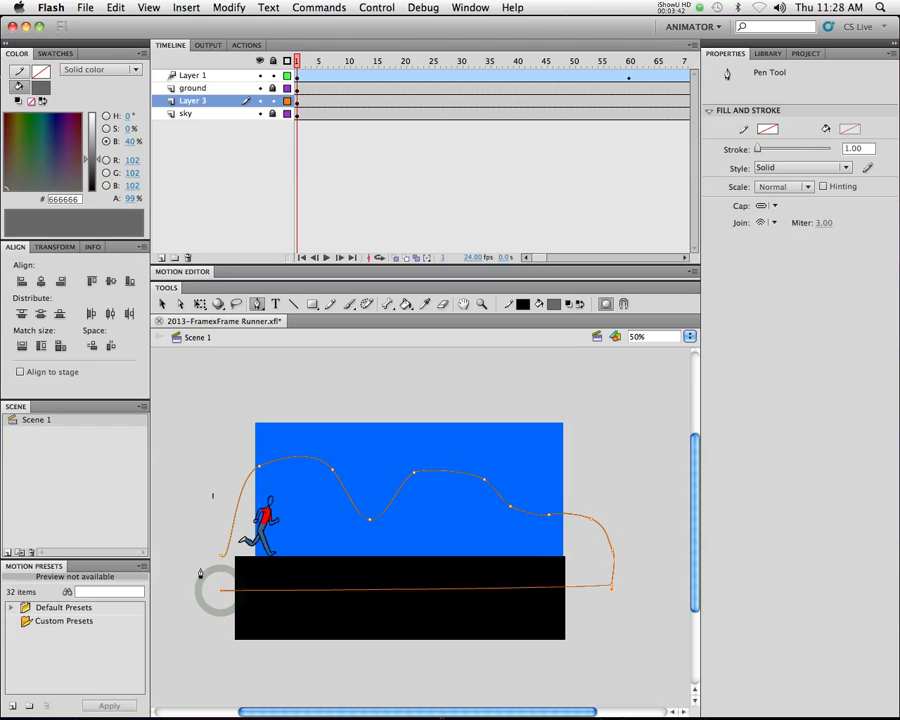
{"action": "left_click_drag", "start_coordinate": [220, 558], "coordinate": [243, 485]}
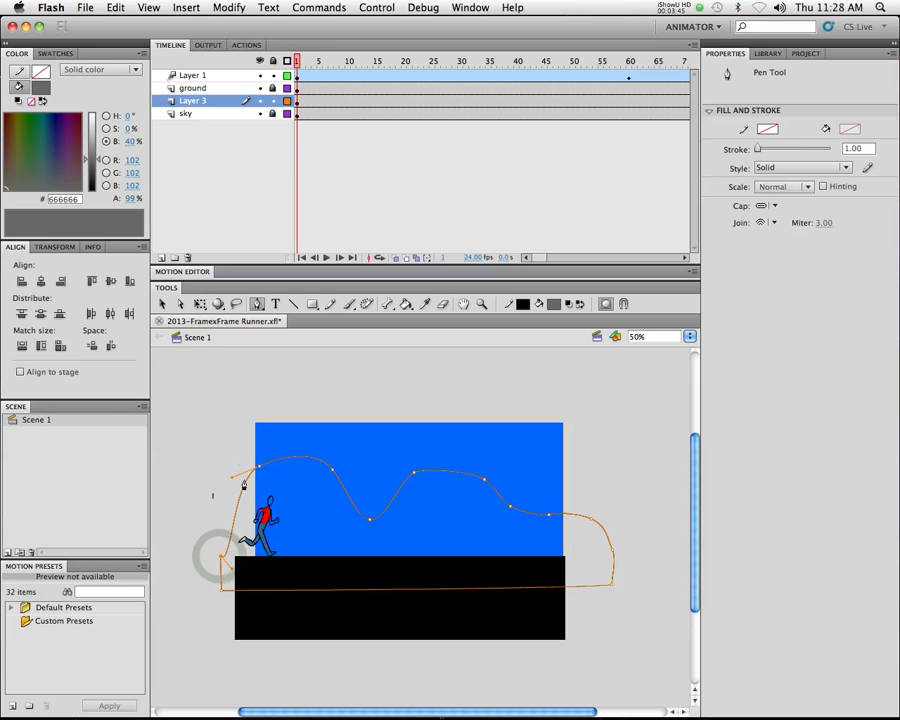
{"action": "left_click", "coordinate": [162, 304]}
{"action": "key", "text": "super+z"}
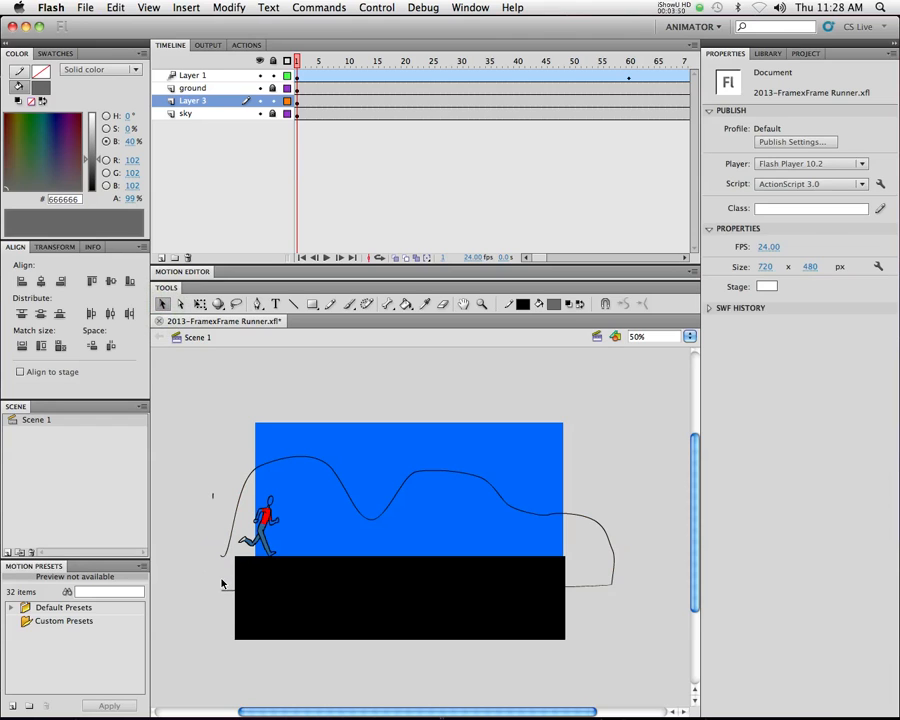
Resume the hill path from its open lower-left end with the Pen tool and close it at the starting point
{"action": "key", "text": "p"}
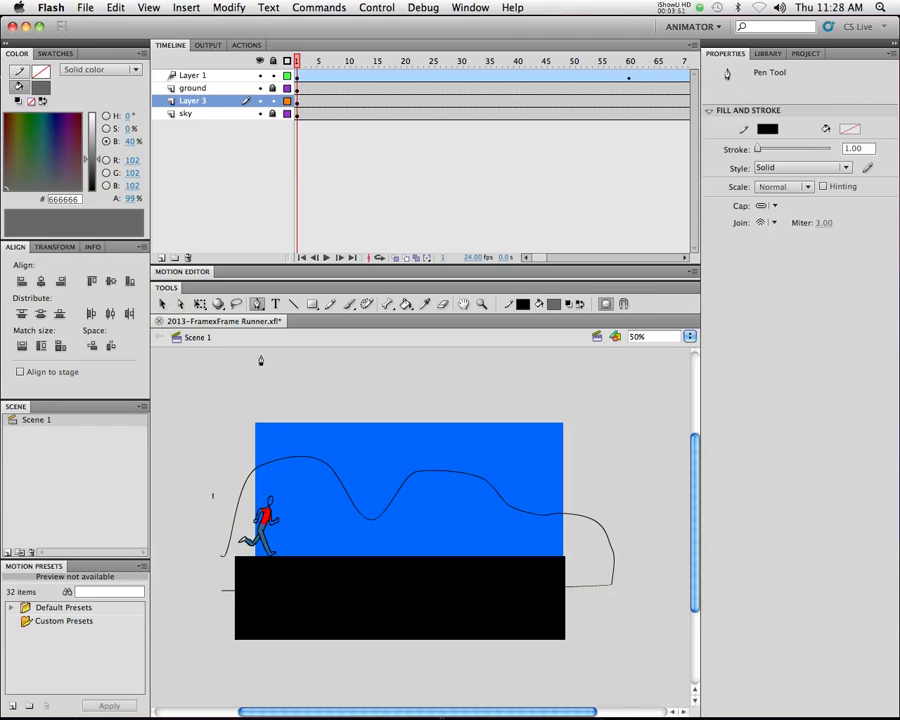
{"action": "left_click", "coordinate": [221, 592]}
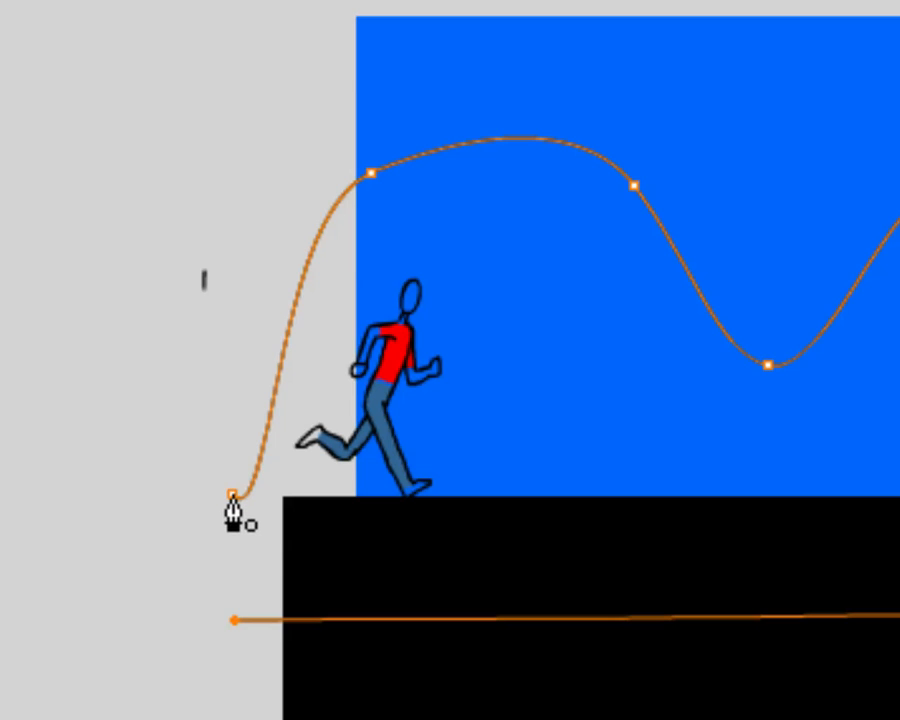
{"action": "left_click", "coordinate": [232, 496]}
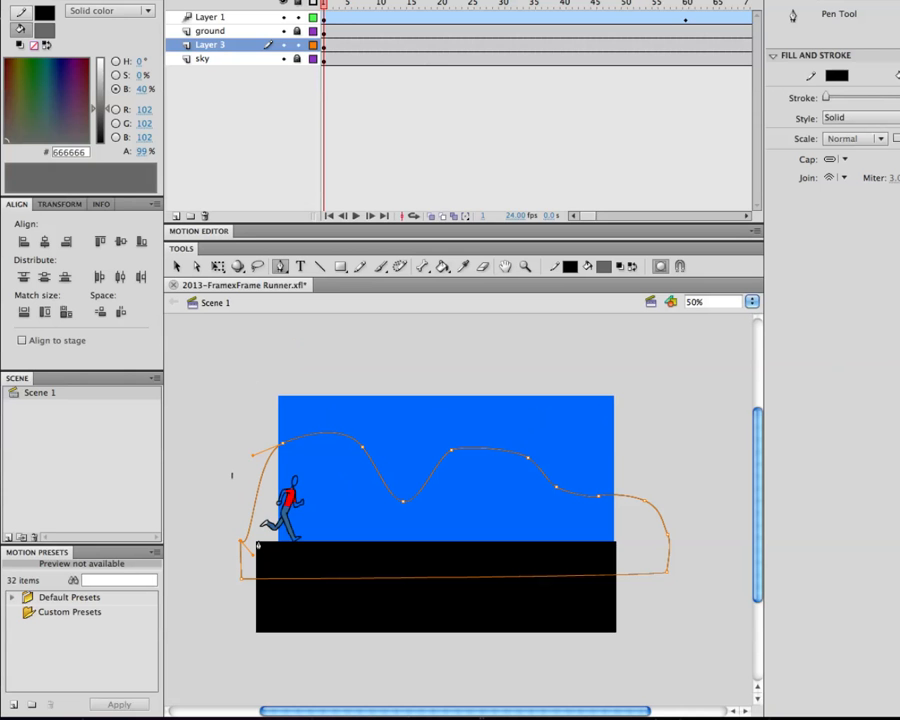
{"action": "key", "text": "v"}
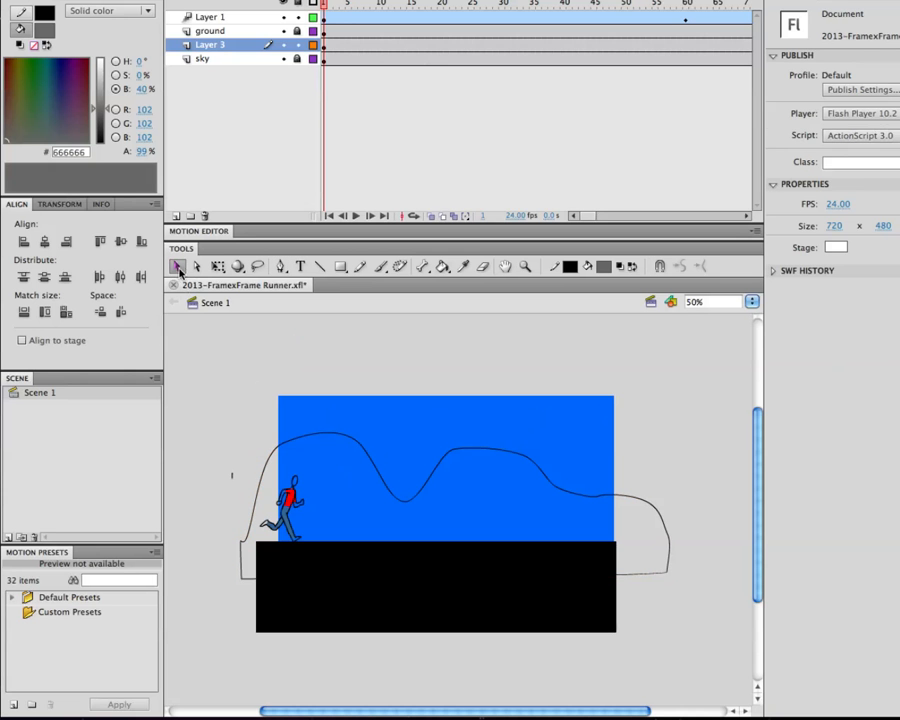
Lock Layer 1 and fill the selected hill outline with grey #666666, changing it to dark green #006600
{"action": "left_click_drag", "start_coordinate": [211, 408], "coordinate": [691, 644]}
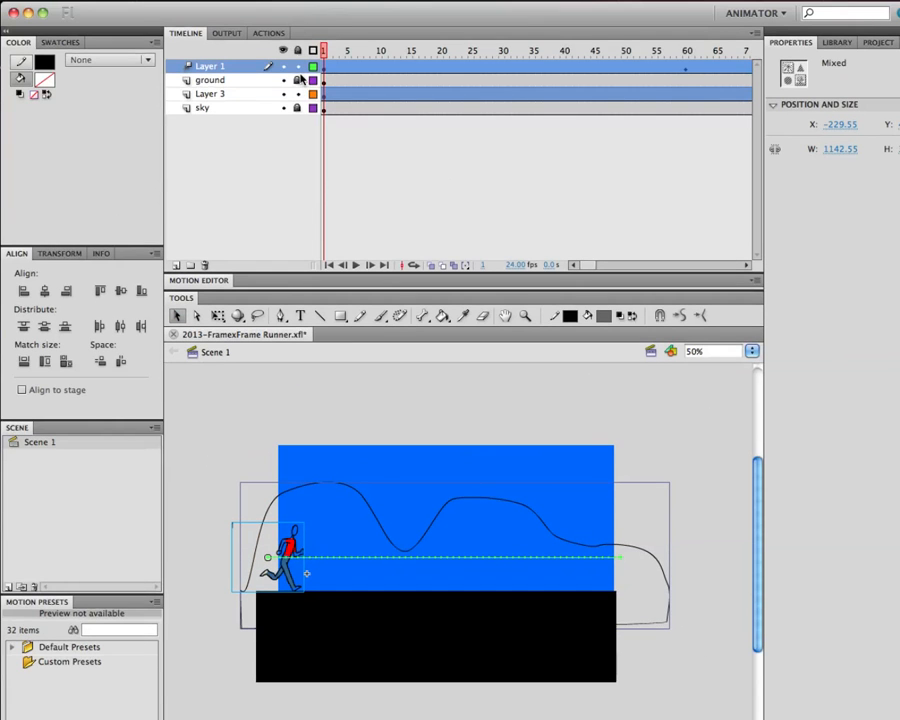
{"action": "left_click", "coordinate": [297, 66]}
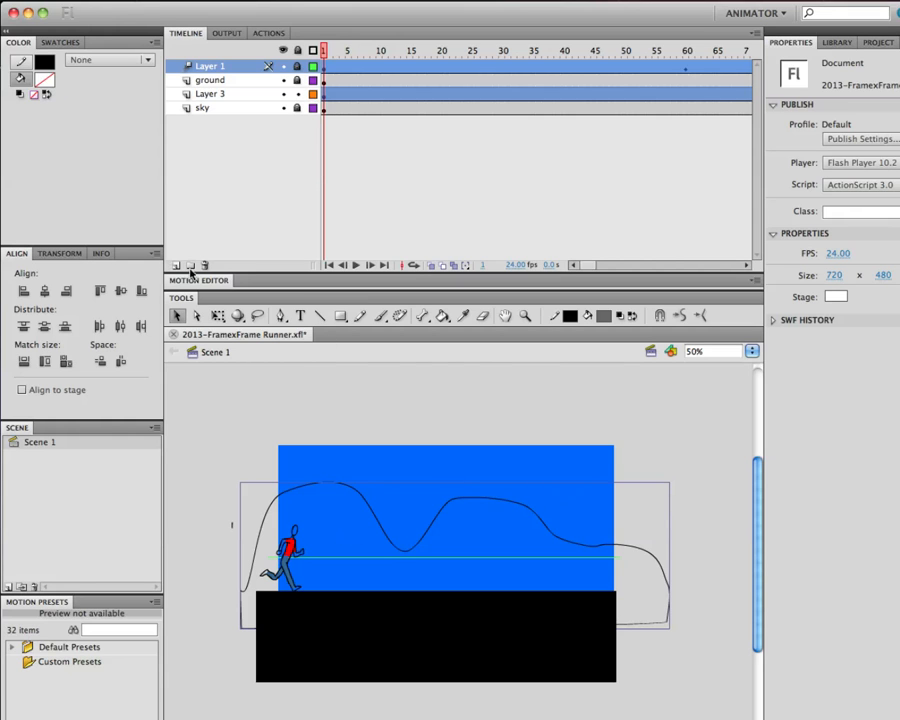
{"action": "left_click", "coordinate": [45, 81]}
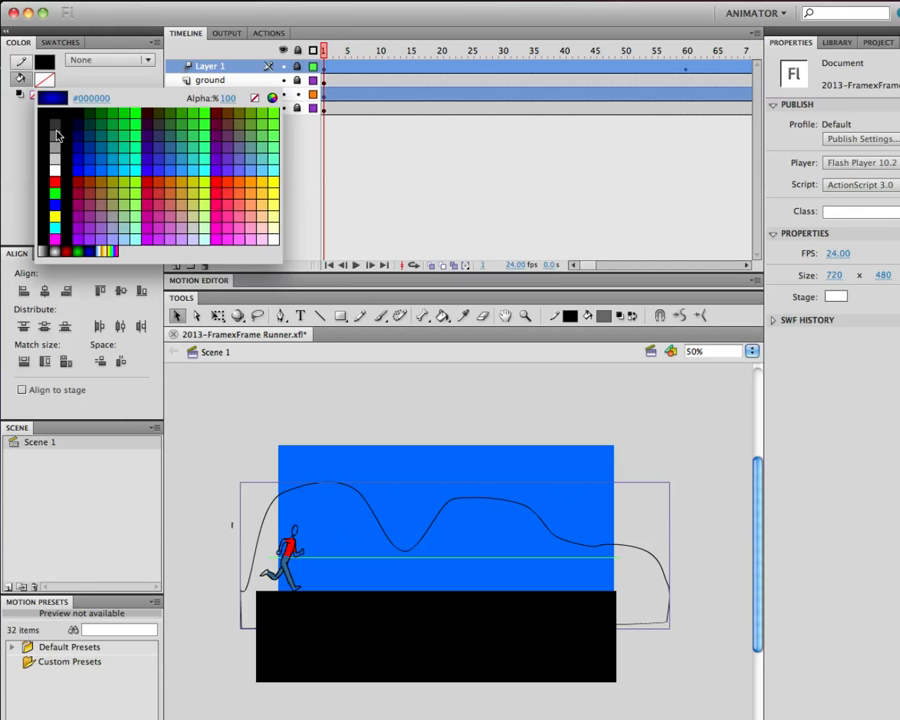
{"action": "left_click", "coordinate": [53, 131]}
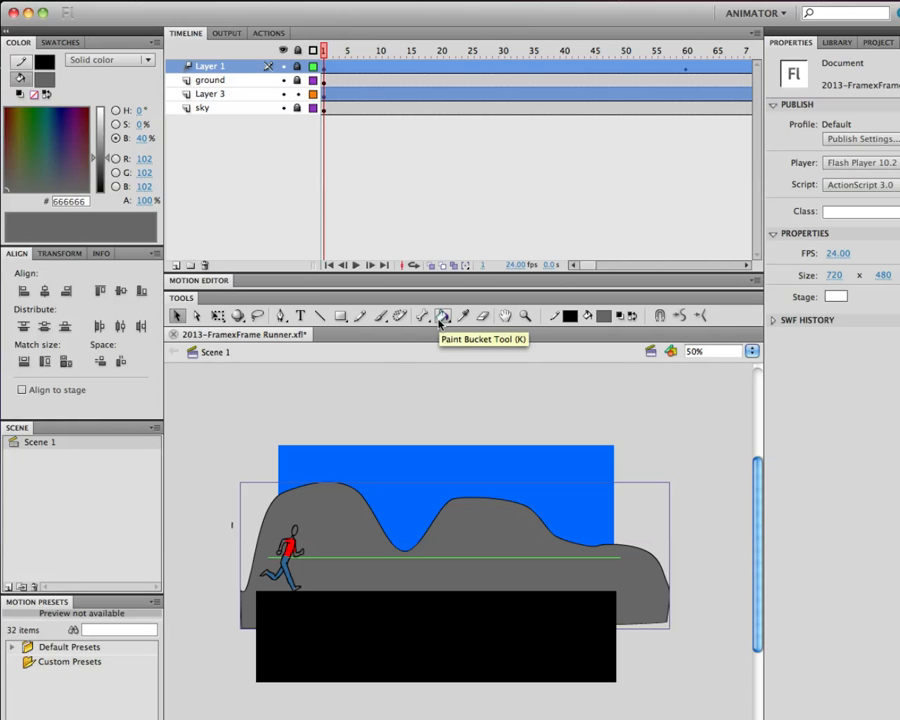
{"action": "left_click", "coordinate": [603, 316]}
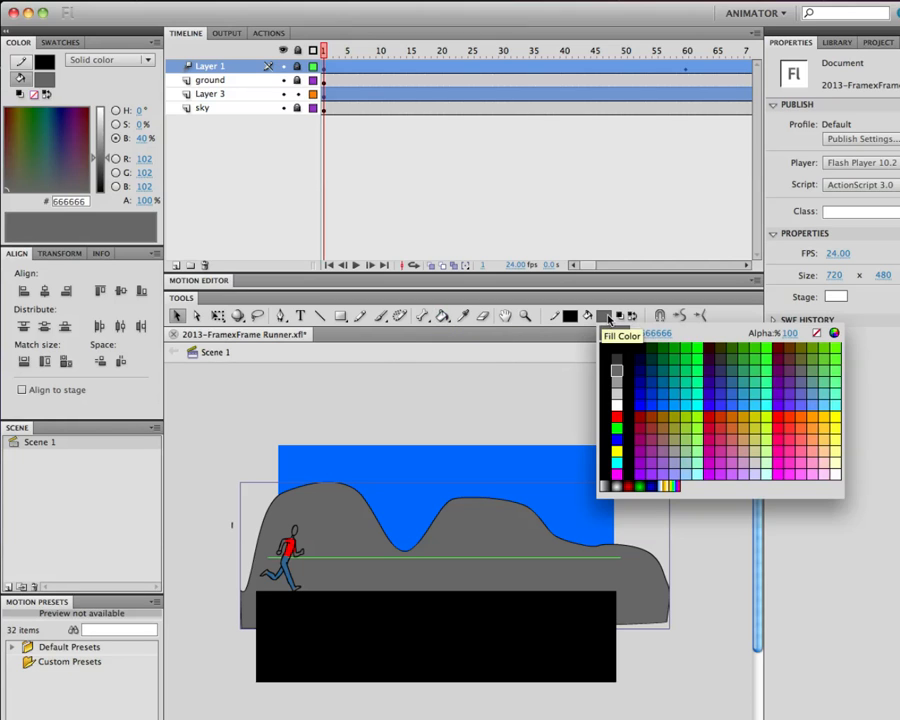
{"action": "left_click", "coordinate": [662, 348]}
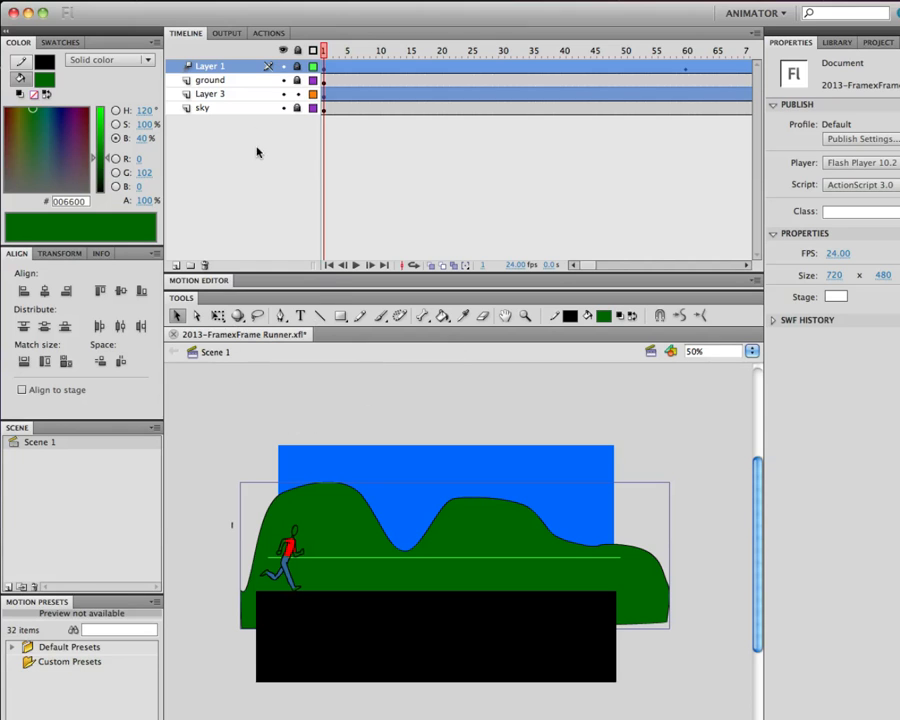
Reposition the hills so they start at the stage's left edge and overhang the right, scrub the runner's motion and return to frame 1
{"action": "left_click_drag", "start_coordinate": [493, 543], "coordinate": [441, 542]}
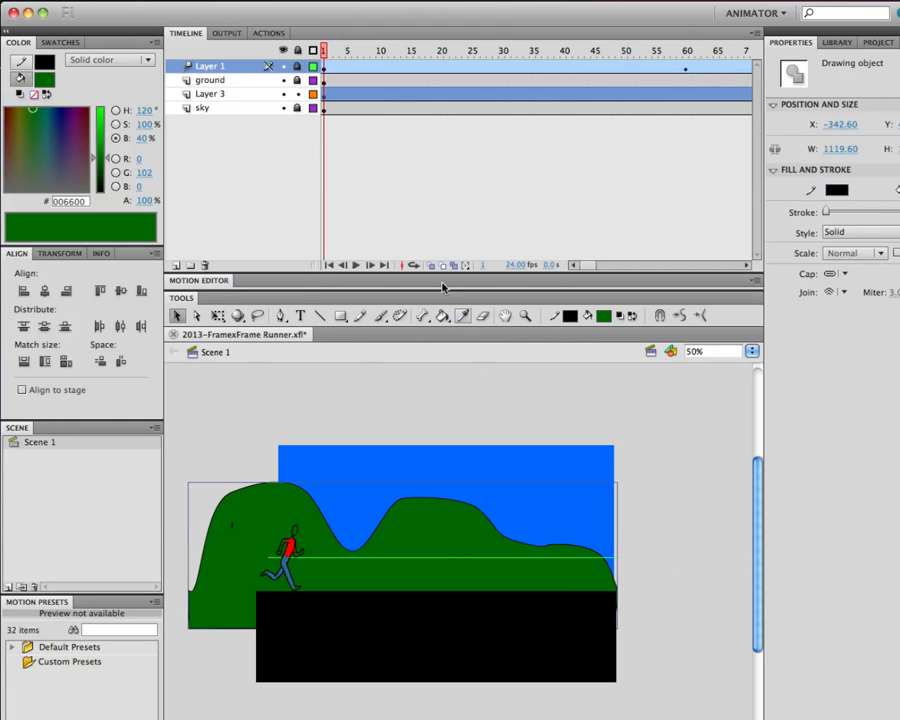
{"action": "left_click", "coordinate": [622, 50]}
{"action": "left_click_drag", "start_coordinate": [622, 50], "coordinate": [323, 52]}
{"action": "left_click_drag", "start_coordinate": [440, 530], "coordinate": [528, 532]}
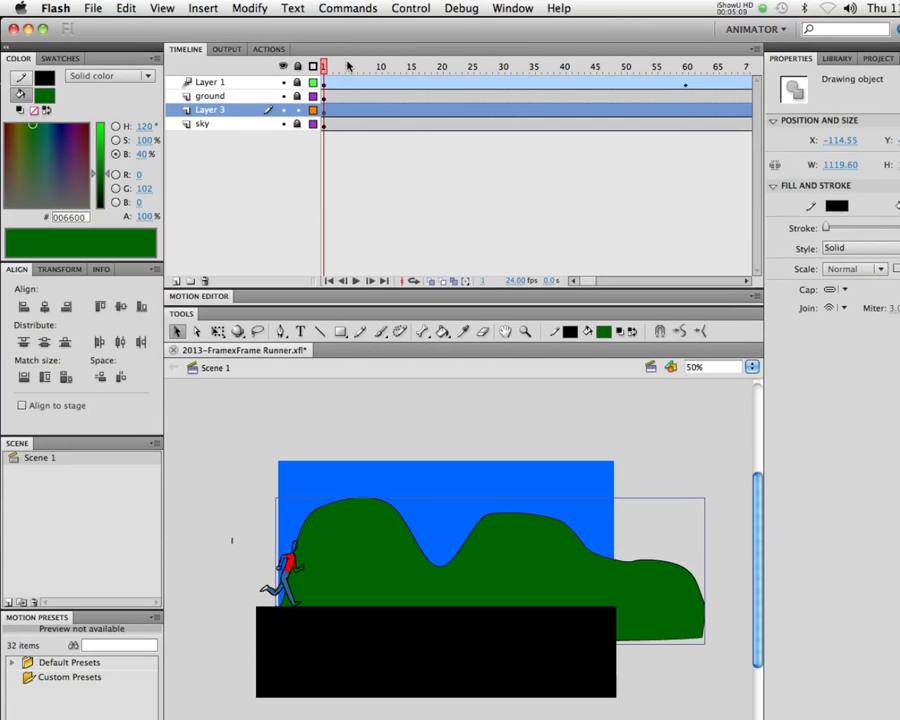
{"action": "left_click_drag", "start_coordinate": [348, 66], "coordinate": [376, 72]}
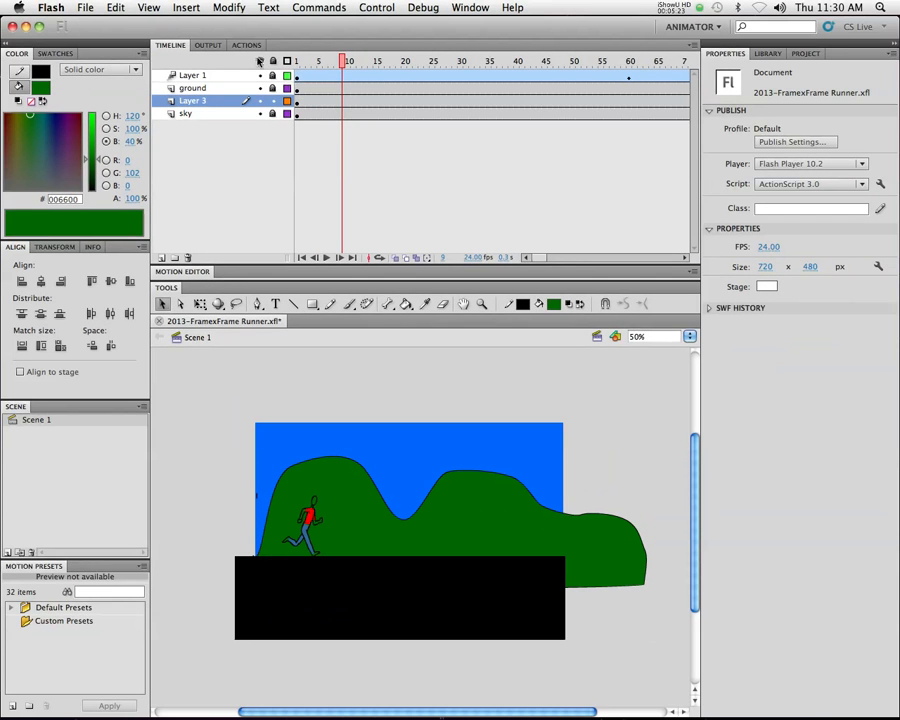
{"action": "left_click_drag", "start_coordinate": [344, 62], "coordinate": [208, 67]}
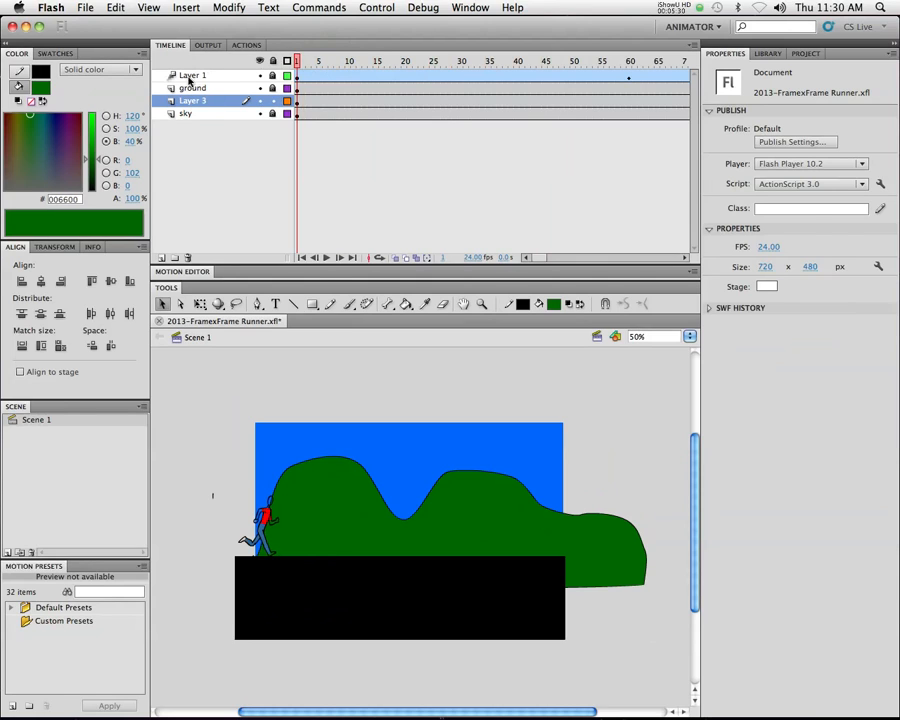
Rename Layer 1 as "runner"
{"action": "left_click", "coordinate": [192, 78]}
{"action": "double_click", "coordinate": [190, 75]}
{"action": "type", "text": "runner"}
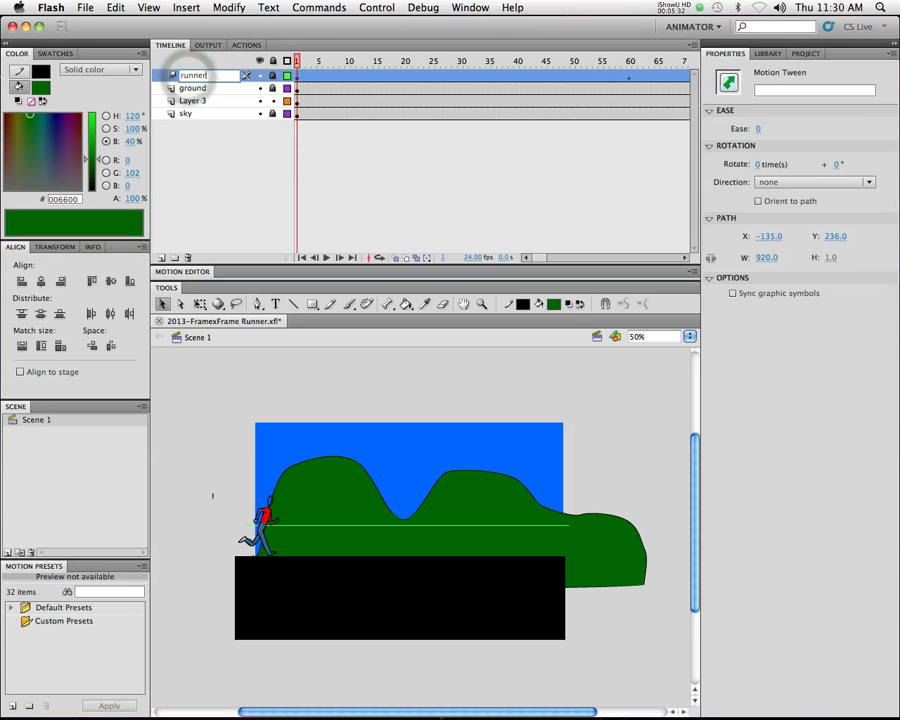
{"action": "key", "text": "Return"}
Rename Layer 3 as "hills"
{"action": "left_click", "coordinate": [197, 102]}
{"action": "double_click", "coordinate": [197, 101]}
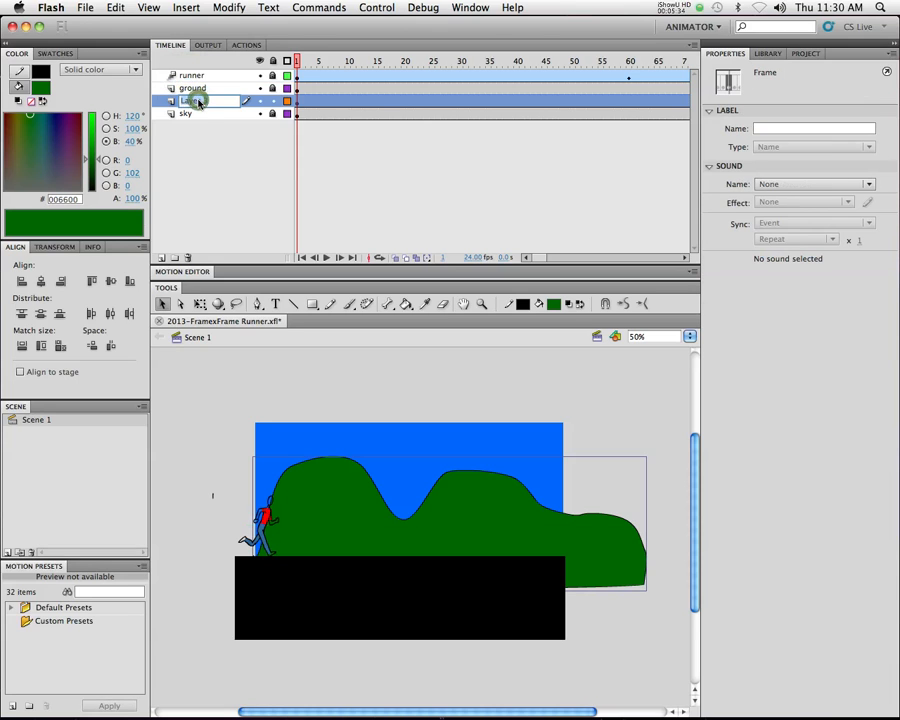
{"action": "type", "text": "hill"}
{"action": "key", "text": "Return"}
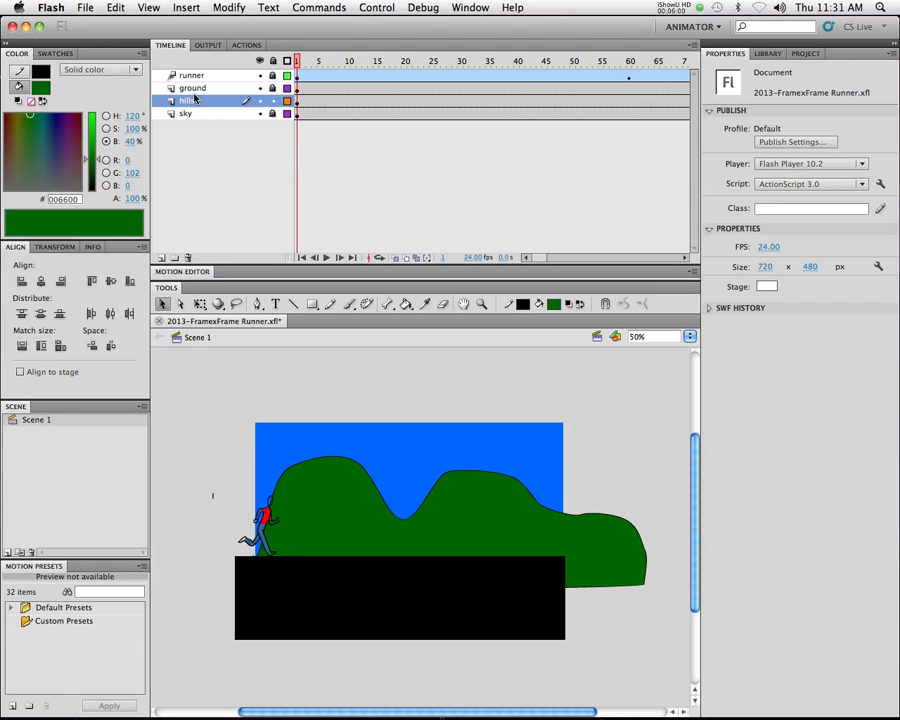
Add a new layer between the runner and ground layers and name it "road lines"
{"action": "left_click", "coordinate": [161, 257]}
{"action": "left_click_drag", "start_coordinate": [200, 101], "coordinate": [196, 93]}
{"action": "double_click", "coordinate": [196, 90]}
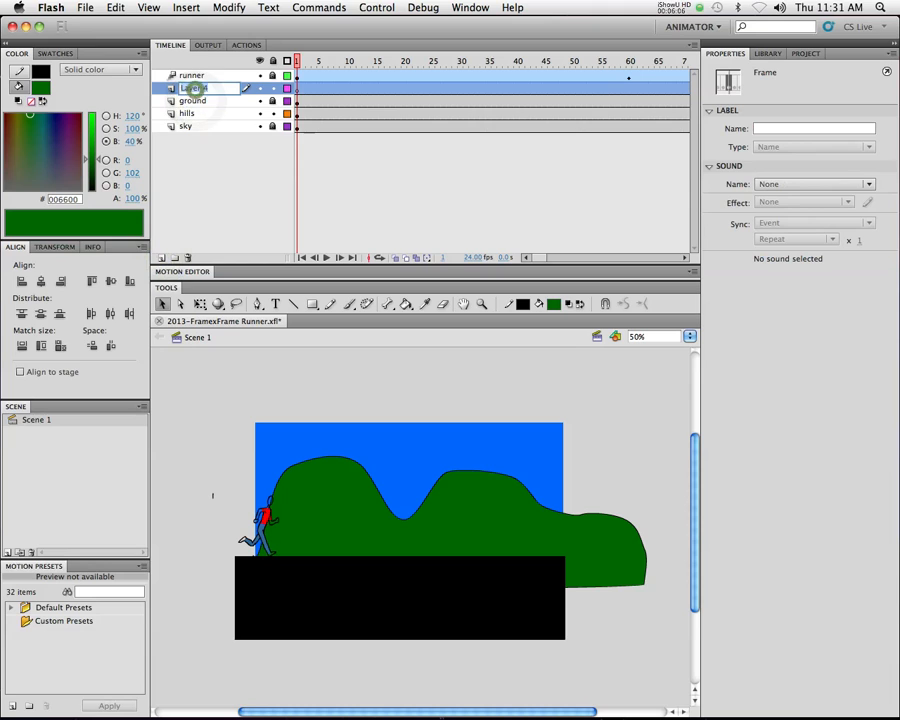
{"action": "type", "text": "road lines"}
{"action": "key", "text": "Return"}
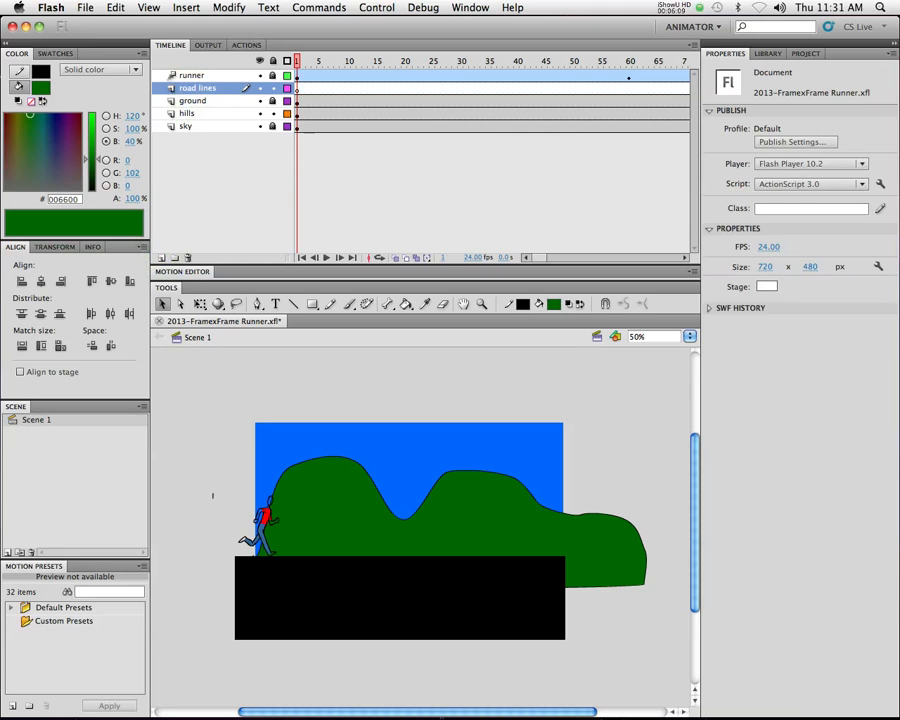
Draw a yellow-orange #FFCC00 rectangle about 54 by 12 px on the road near the runner's feet
{"action": "left_click", "coordinate": [312, 304]}
{"action": "left_click", "coordinate": [553, 304]}
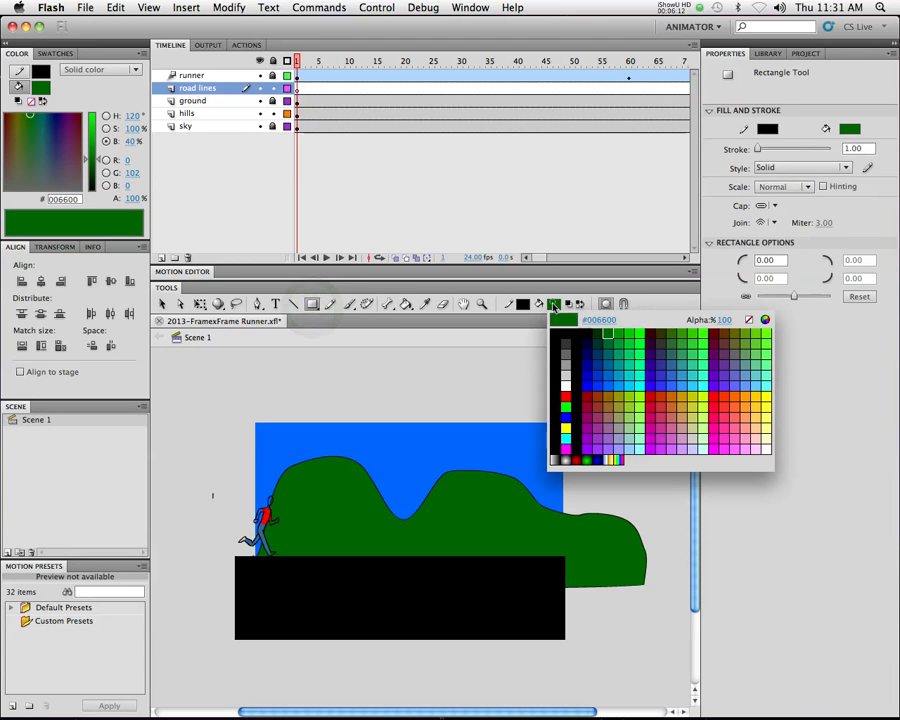
{"action": "left_click", "coordinate": [759, 397]}
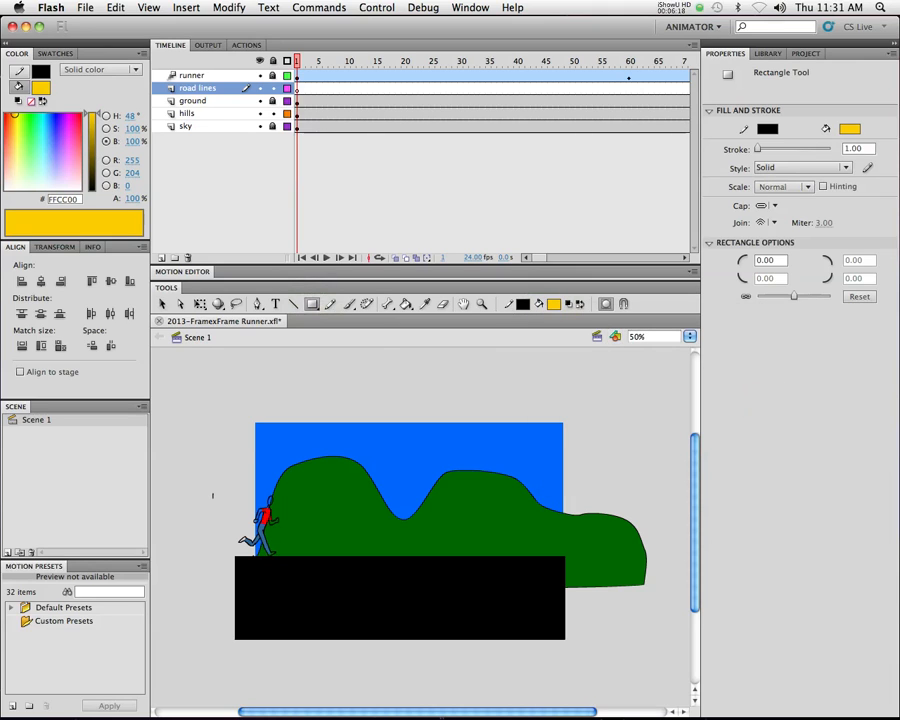
{"action": "left_click_drag", "start_coordinate": [261, 569], "coordinate": [281, 574]}
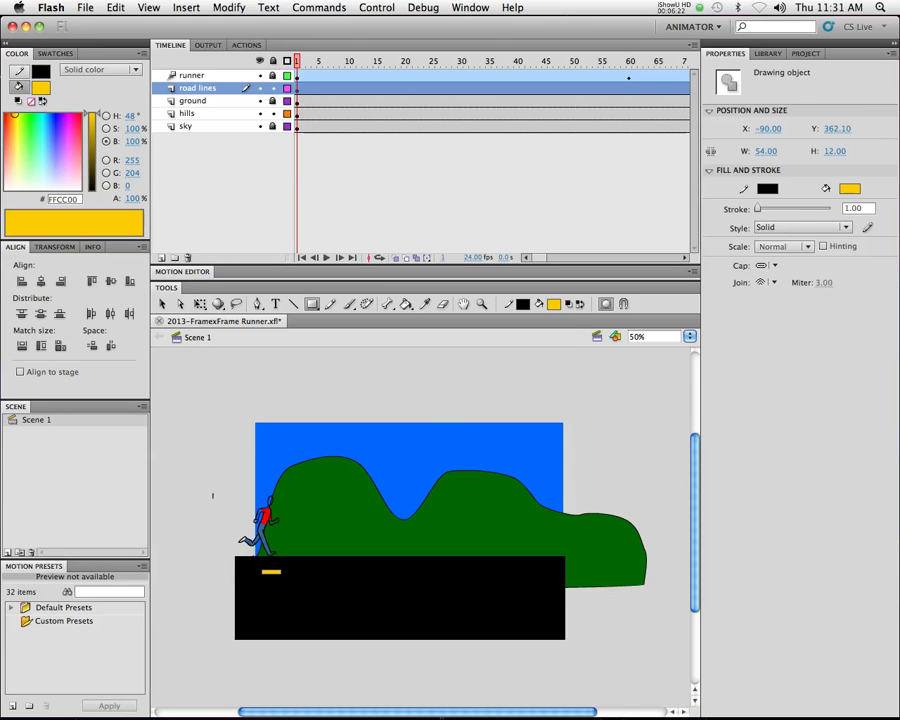
Lock the hills layer and remove the outline from the yellow dash on the road lines layer
{"action": "left_click", "coordinate": [274, 114]}
{"action": "left_click", "coordinate": [197, 88]}
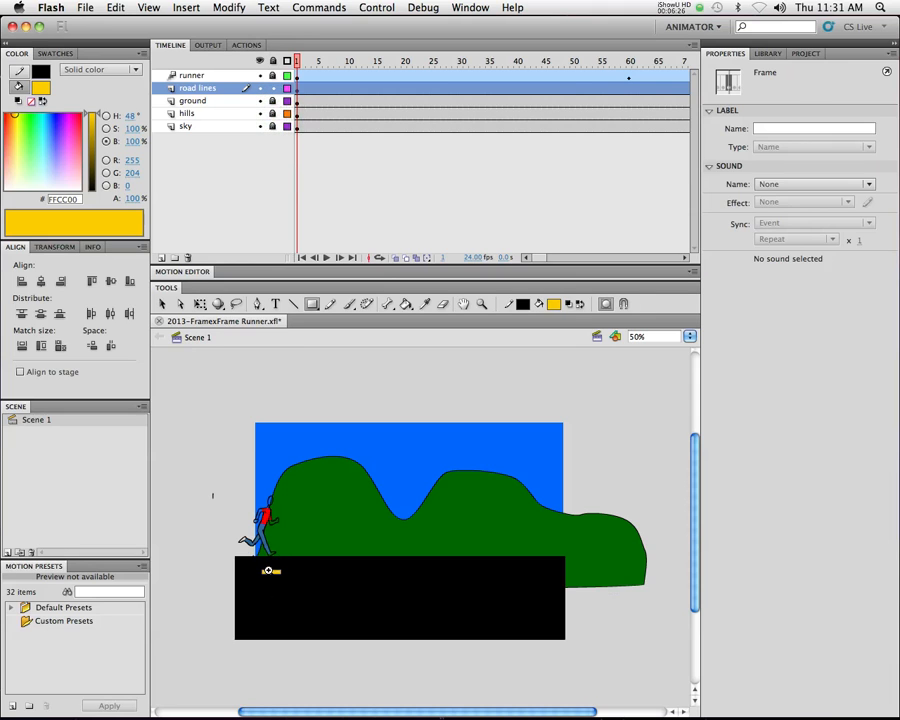
{"action": "left_click", "coordinate": [268, 570]}
{"action": "left_click_drag", "start_coordinate": [436, 548], "coordinate": [308, 544]}
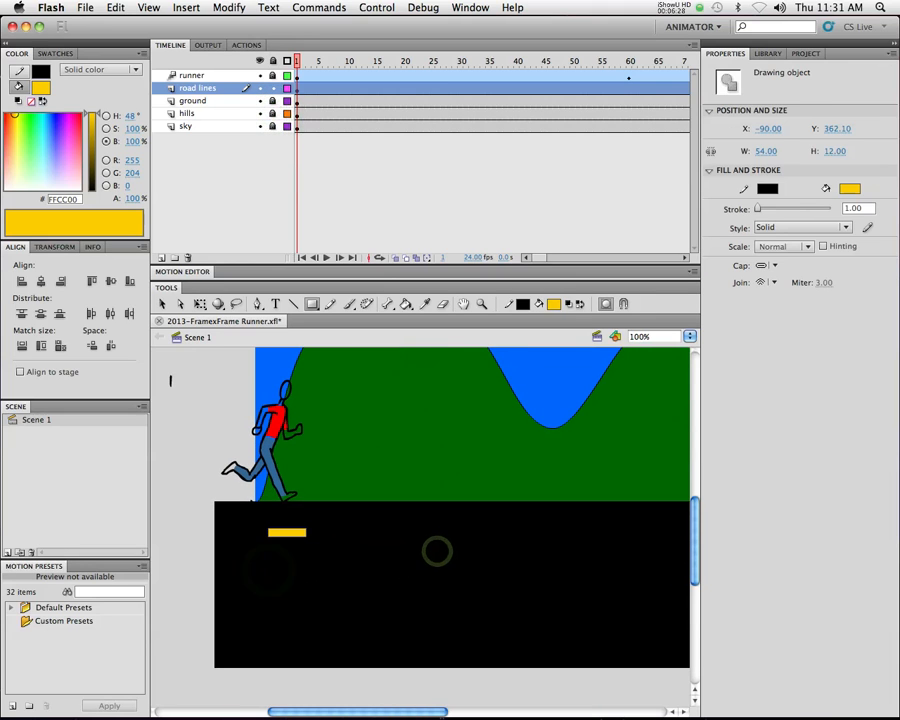
{"action": "key", "text": "v"}
{"action": "left_click", "coordinate": [262, 521]}
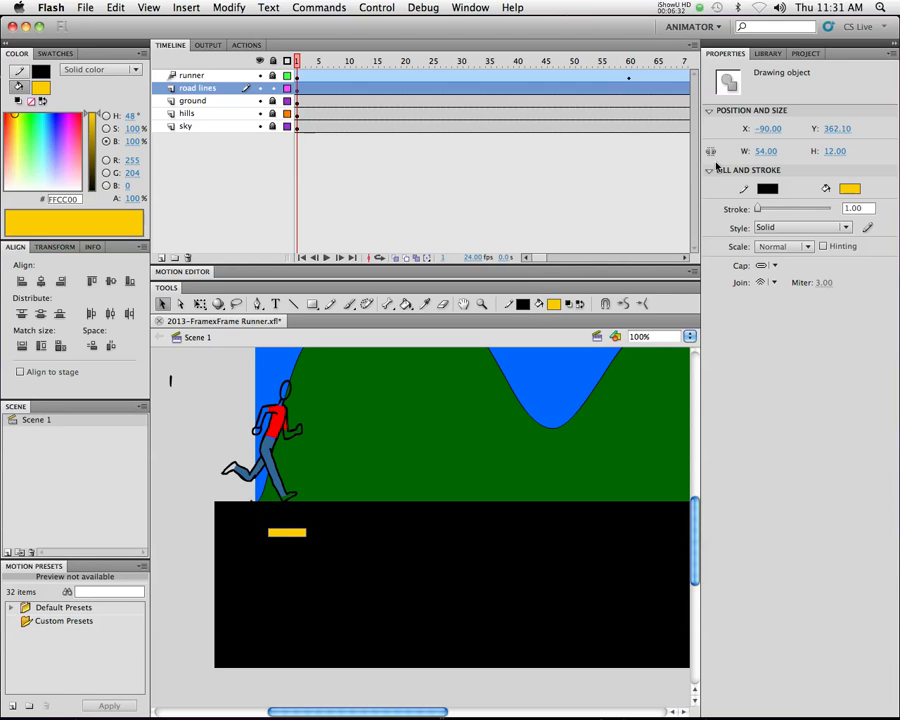
{"action": "left_click_drag", "start_coordinate": [758, 208], "coordinate": [751, 213]}
{"action": "left_click", "coordinate": [767, 189]}
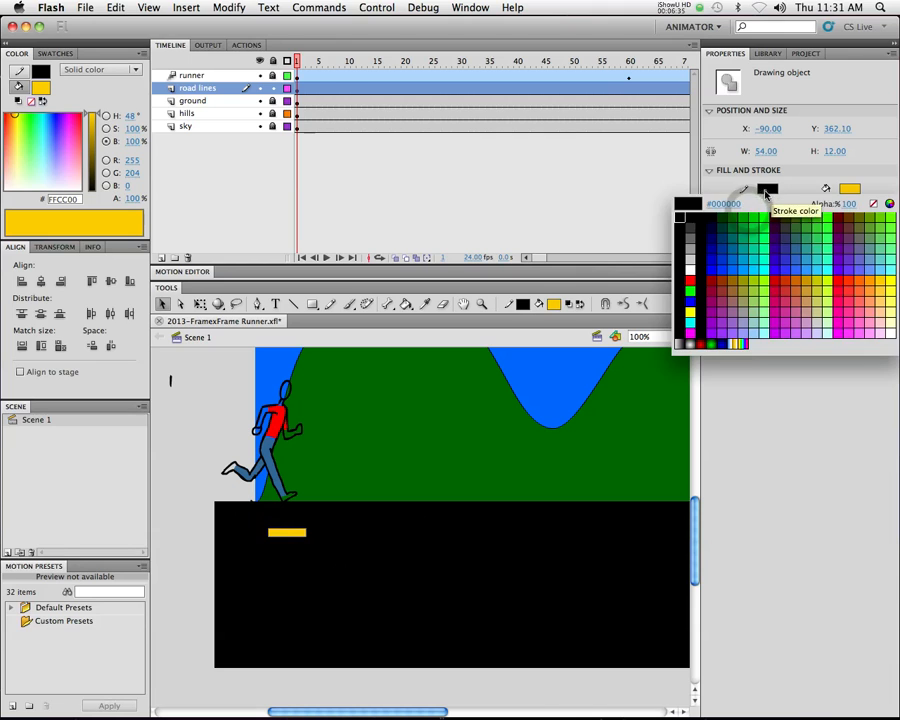
{"action": "left_click", "coordinate": [872, 204]}
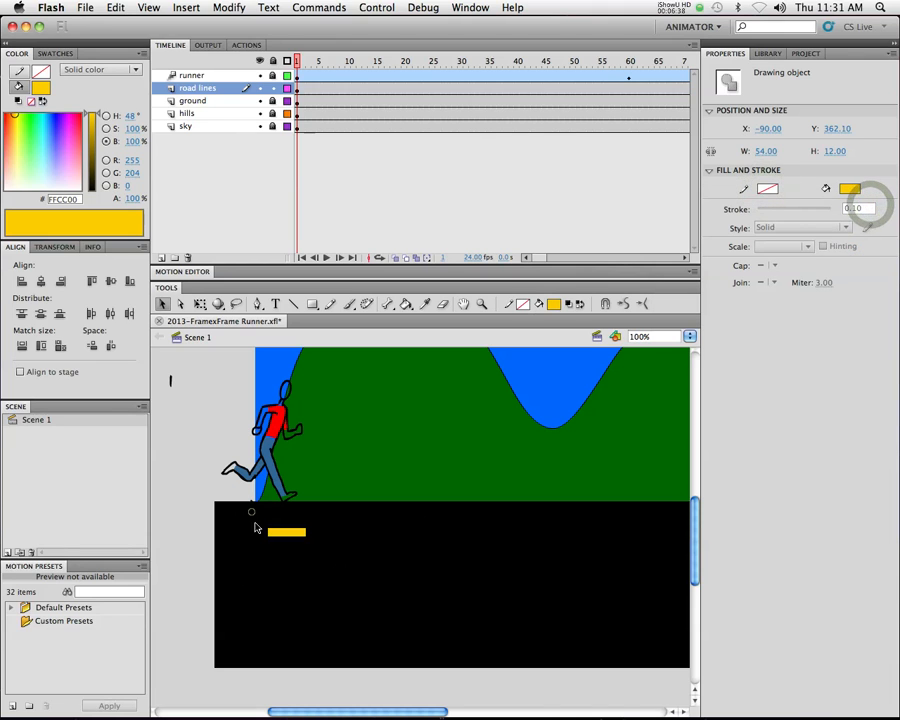
Slant and flatten the single yellow dash into a parallelogram about 58 by 8 px with the Free Transform tool
{"action": "left_click_drag", "start_coordinate": [251, 512], "coordinate": [338, 538]}
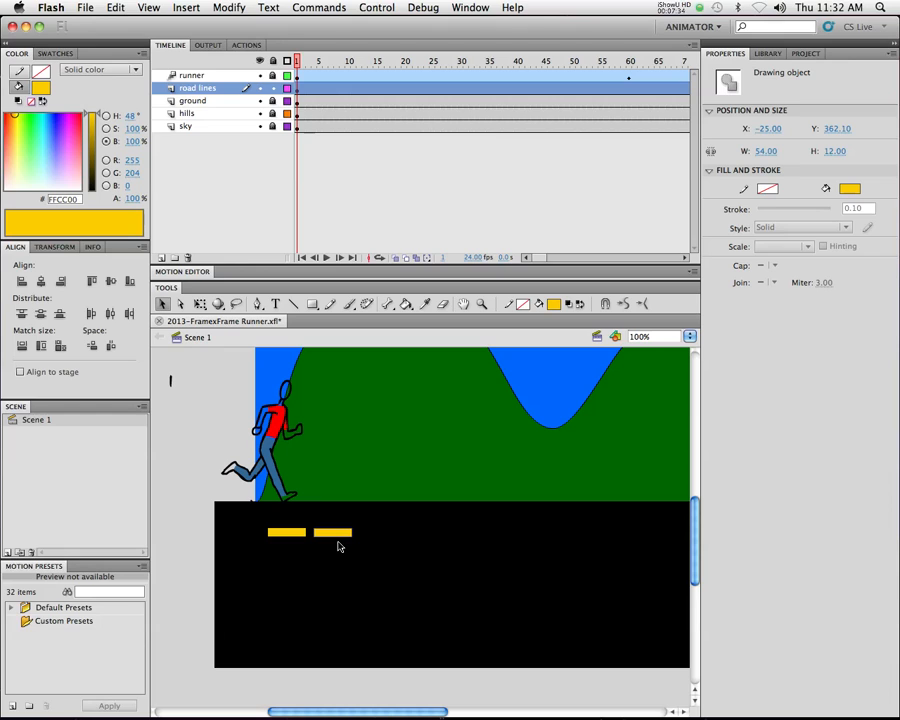
{"action": "key", "text": "super+z"}
{"action": "left_click", "coordinate": [292, 533], "text": "super"}
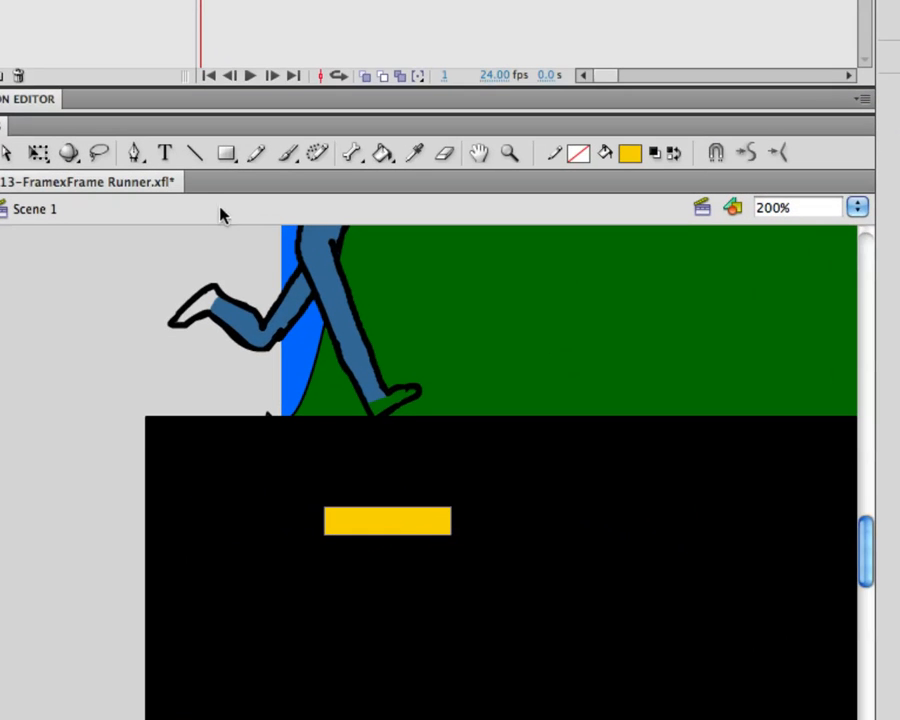
{"action": "left_click", "coordinate": [38, 153]}
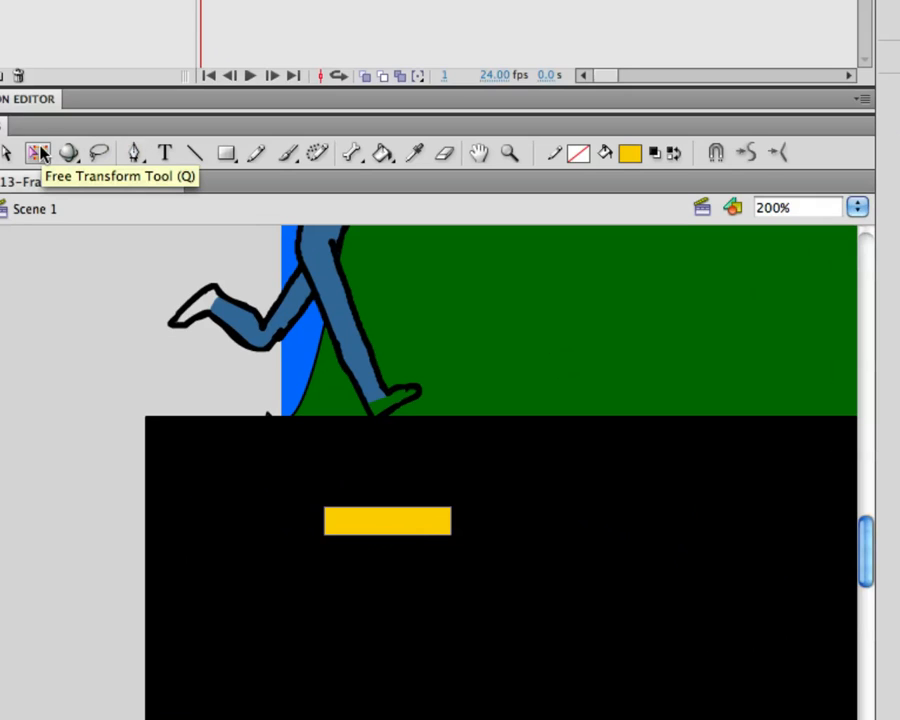
{"action": "left_click", "coordinate": [387, 520]}
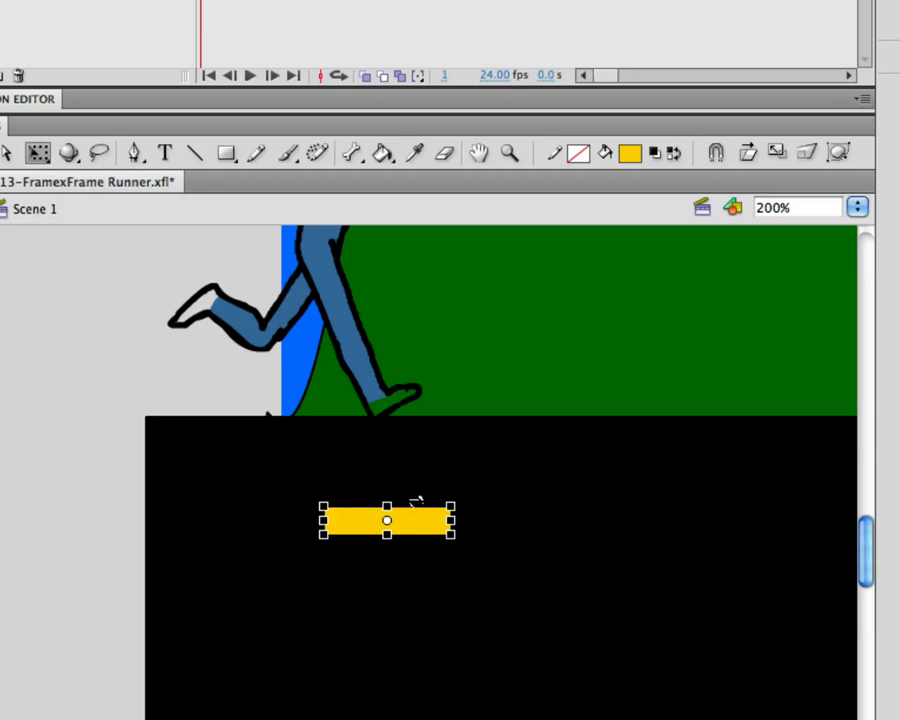
{"action": "left_click_drag", "start_coordinate": [414, 498], "coordinate": [396, 518]}
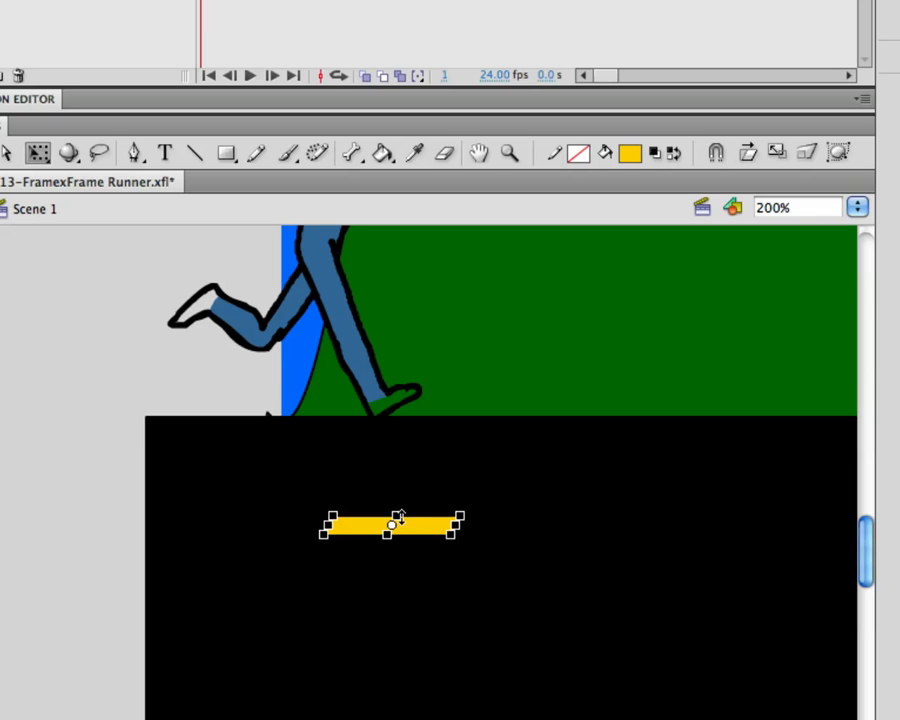
{"action": "left_click", "coordinate": [133, 155]}
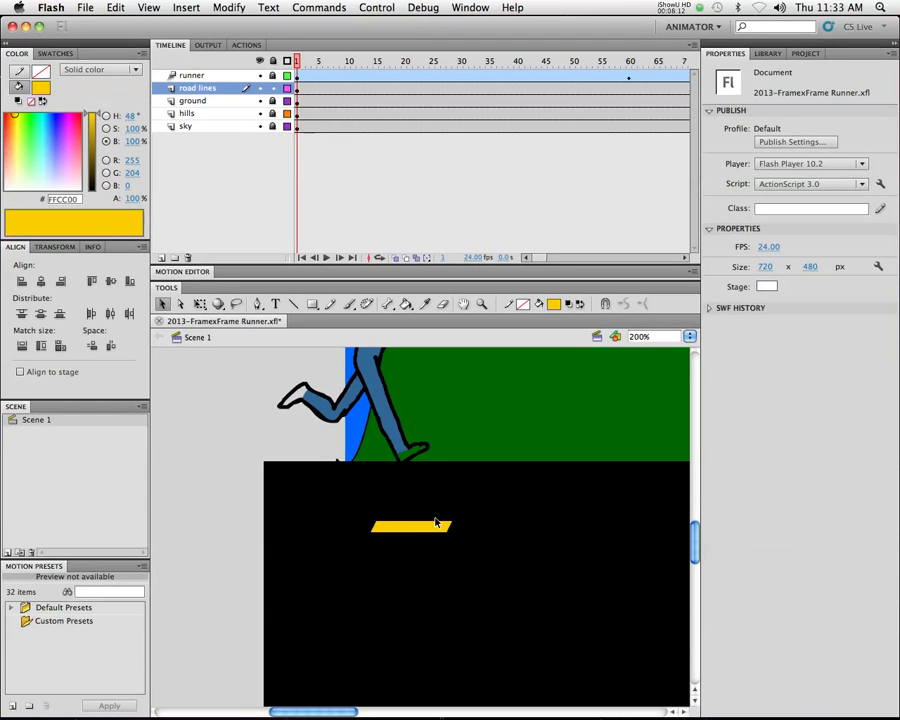
Duplicate the slanted dash twice along the road to make a row of three evenly spaced dashes
{"action": "left_click", "coordinate": [448, 512], "text": "alt+super"}
{"action": "left_click_drag", "start_coordinate": [465, 519], "coordinate": [288, 560]}
{"action": "left_click", "coordinate": [233, 576]}
{"action": "left_click_drag", "start_coordinate": [233, 576], "coordinate": [289, 580]}
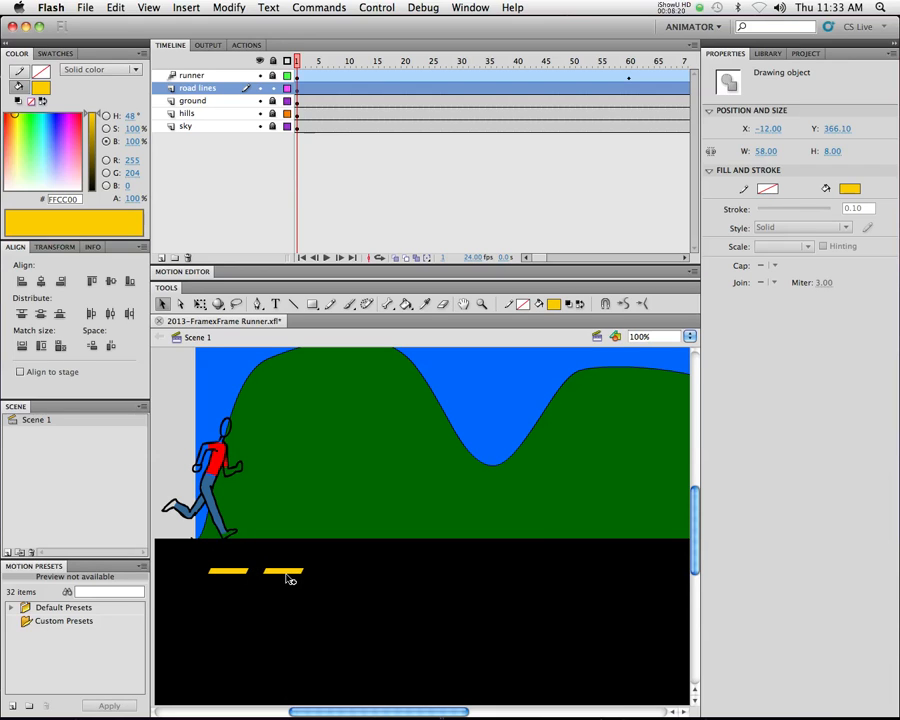
{"action": "left_click_drag", "start_coordinate": [289, 578], "coordinate": [340, 580]}
{"action": "key", "text": "Right"}
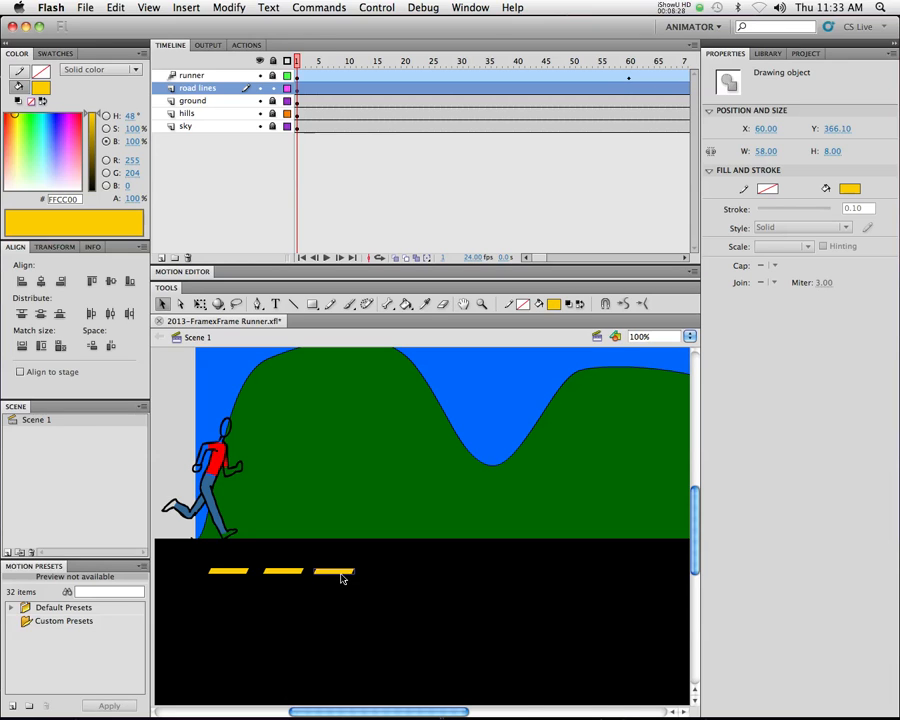
{"action": "left_click_drag", "start_coordinate": [338, 575], "coordinate": [343, 576]}
Duplicate the three dashes to extend the row to six, placing the copies at about X 142
{"action": "left_click_drag", "start_coordinate": [203, 571], "coordinate": [384, 593]}
{"action": "left_click_drag", "start_coordinate": [296, 573], "coordinate": [459, 577]}
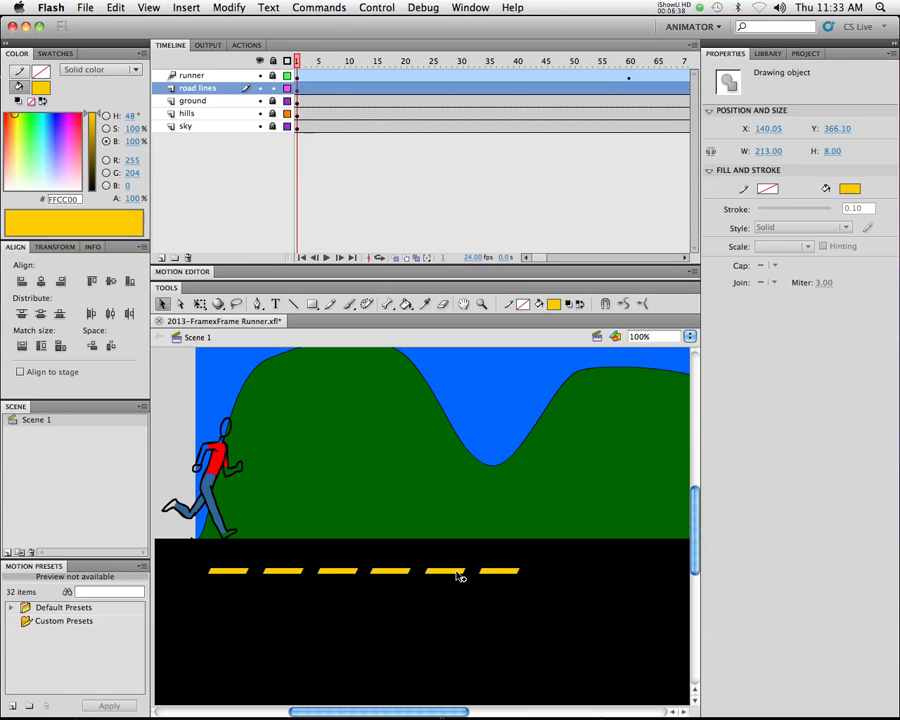
{"action": "left_click_drag", "start_coordinate": [459, 577], "coordinate": [461, 577]}
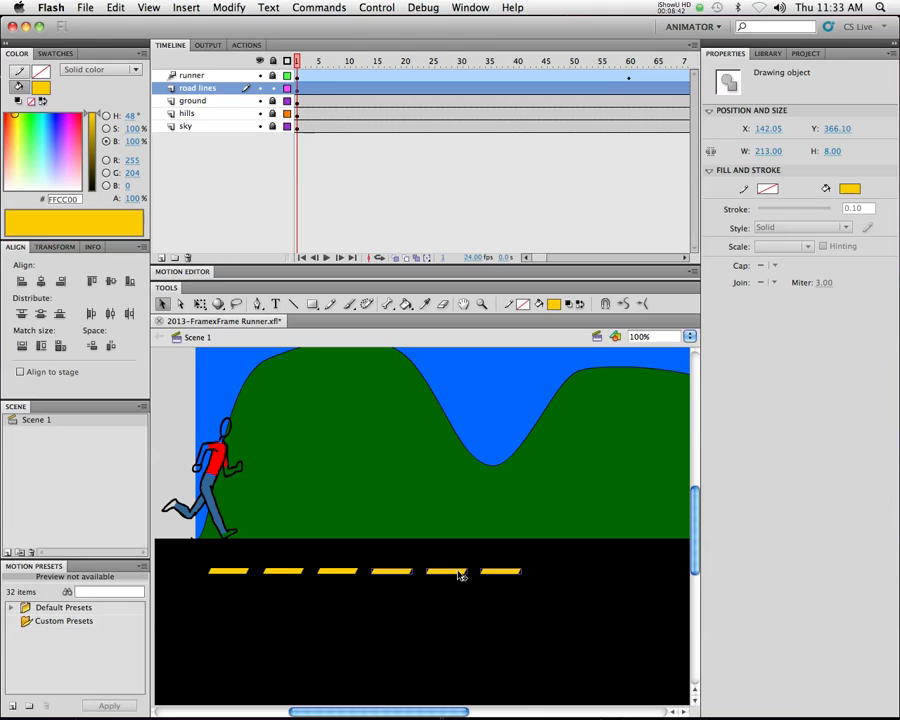
Duplicate all six dashes to continue the line past the road's right end, placing the copies at about X 378
{"action": "left_click_drag", "start_coordinate": [195, 555], "coordinate": [566, 619]}
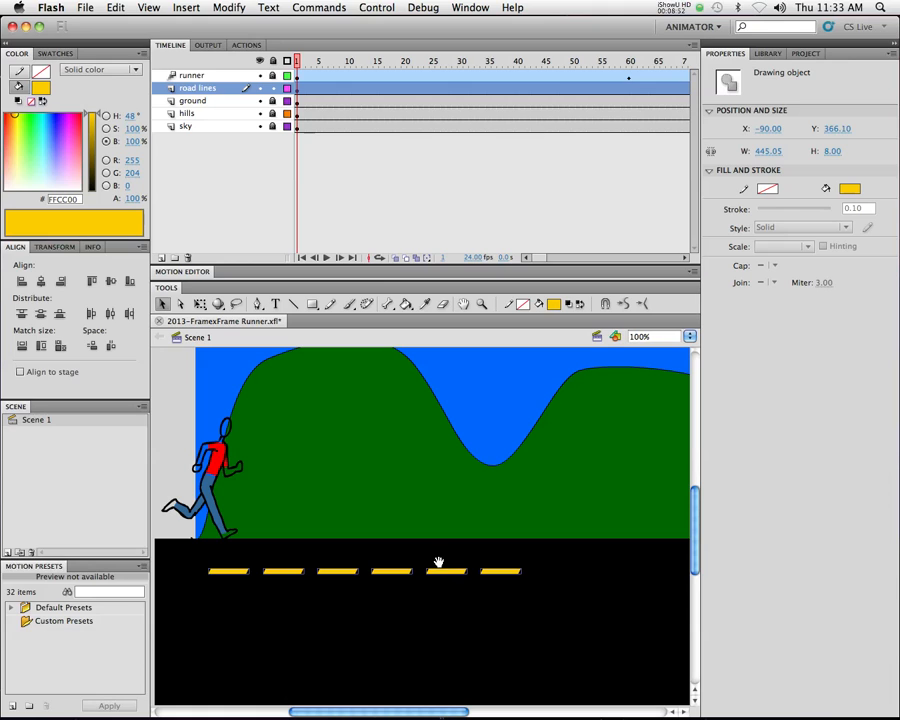
{"action": "left_click", "coordinate": [470, 575], "text": "alt+super"}
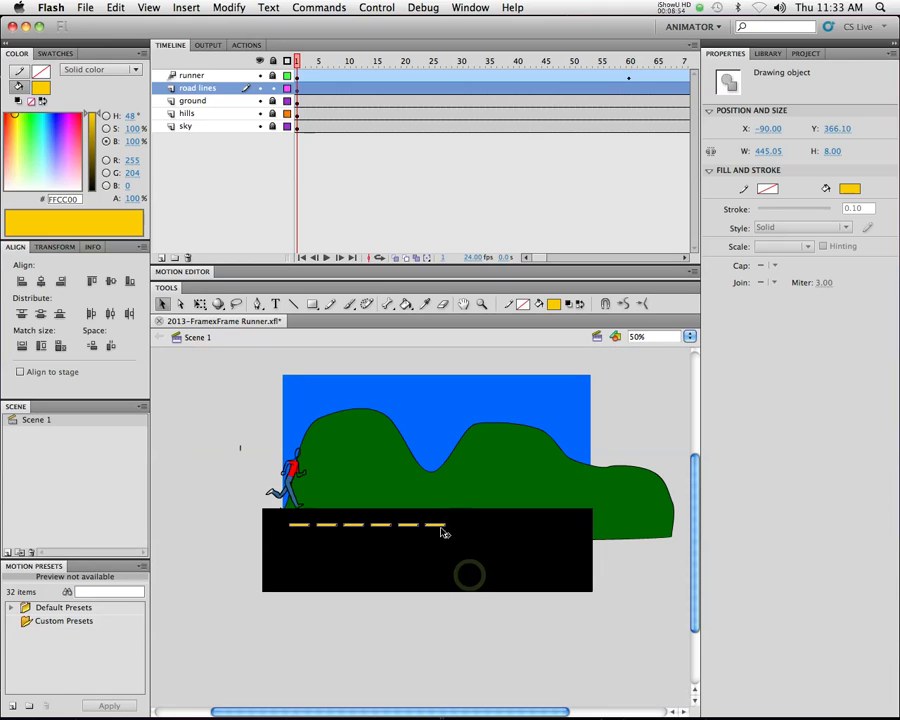
{"action": "left_click_drag", "start_coordinate": [438, 529], "coordinate": [600, 531]}
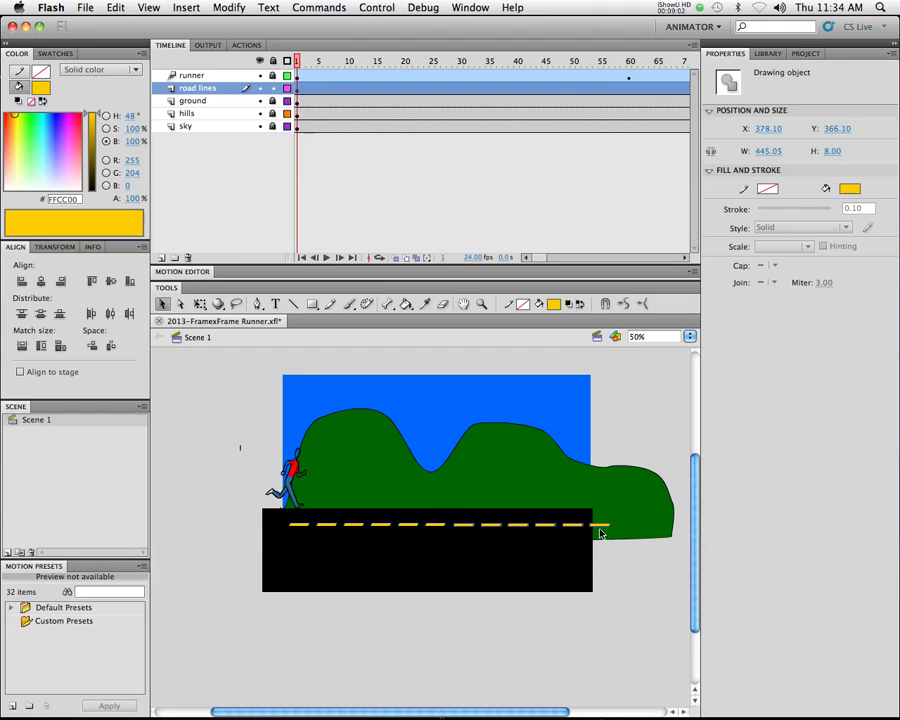
Duplicate the twelve dashes rightward at about X 844 and add three more beyond the road's left end at about X -322
{"action": "left_click_drag", "start_coordinate": [263, 512], "coordinate": [648, 550]}
{"action": "left_click_drag", "start_coordinate": [296, 530], "coordinate": [628, 533]}
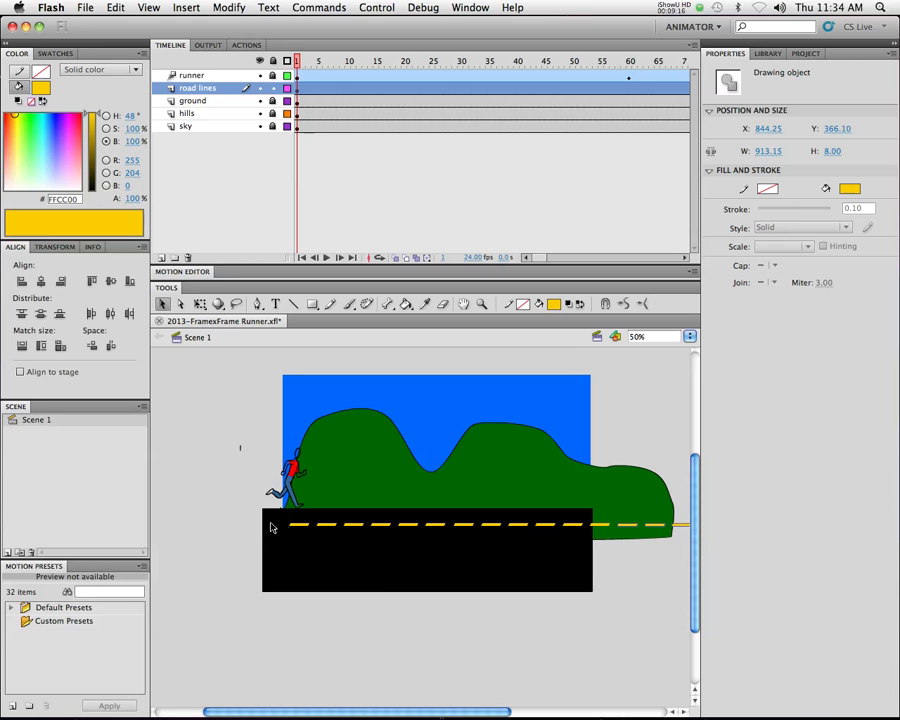
{"action": "mouse_move", "coordinate": [274, 515]}
{"action": "left_mouse_down"}
{"action": "mouse_move", "coordinate": [343, 540]}
{"action": "mouse_move", "coordinate": [313, 528]}
{"action": "mouse_move", "coordinate": [277, 532]}
{"action": "left_mouse_up"}
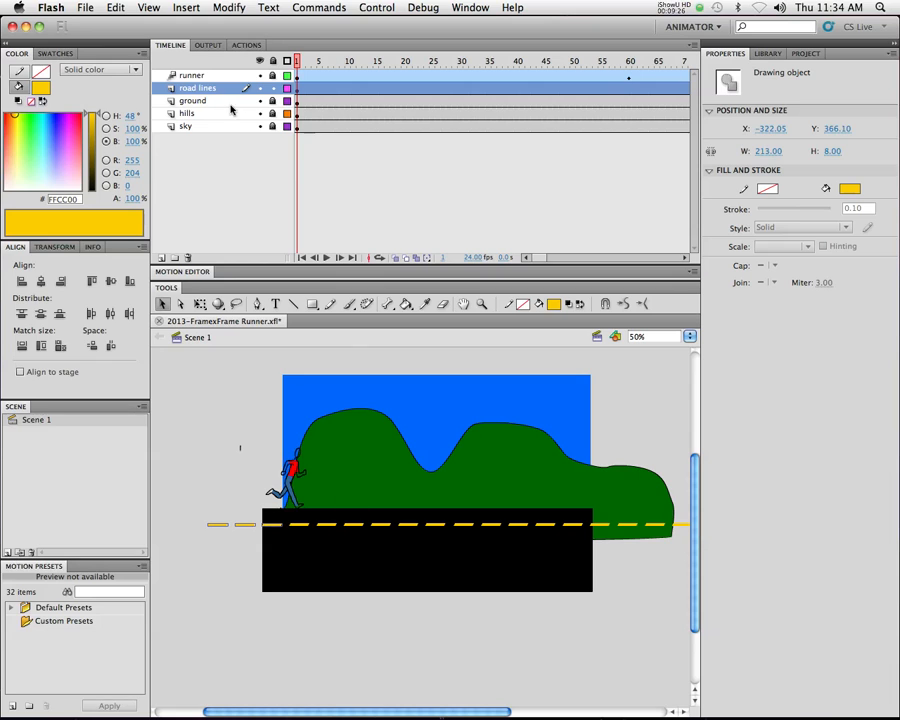
Hide the sky layer, lock the road lines layer and unlock the runner layer
{"action": "left_click", "coordinate": [259, 126]}
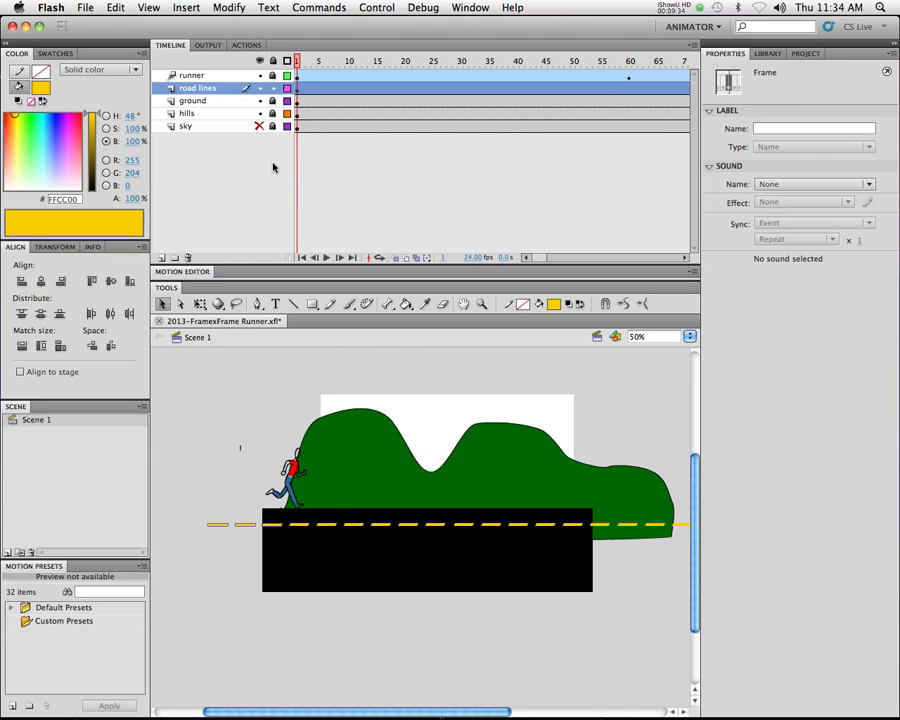
{"action": "left_click", "coordinate": [272, 88]}
{"action": "left_click", "coordinate": [272, 76]}
Try to move the runner together with its whole motion path slightly lower onto the road
{"action": "left_click", "coordinate": [290, 480]}
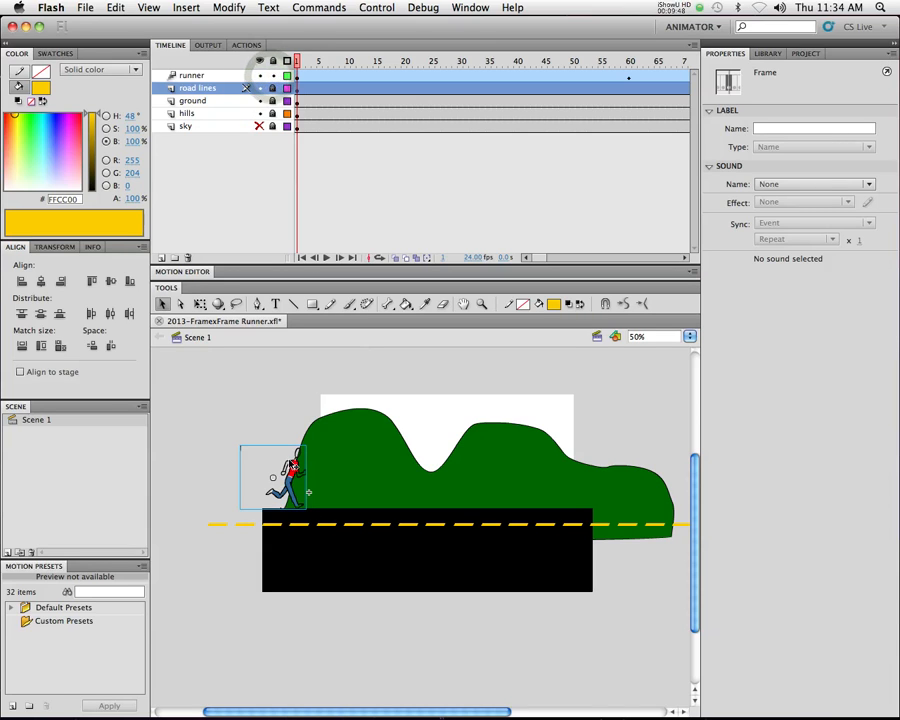
{"action": "left_click", "coordinate": [199, 76]}
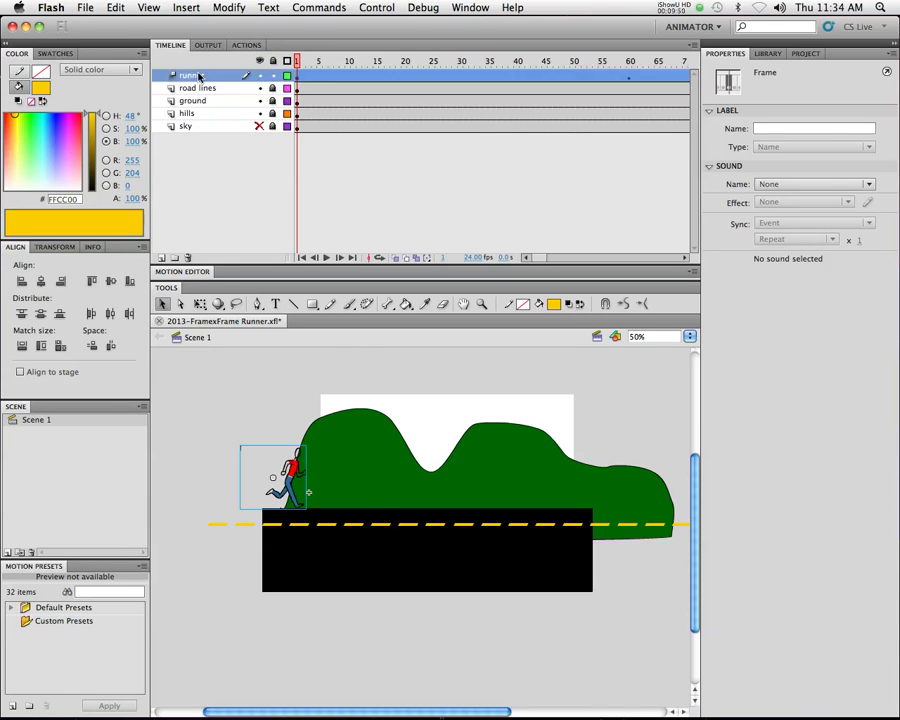
{"action": "left_click", "coordinate": [293, 461]}
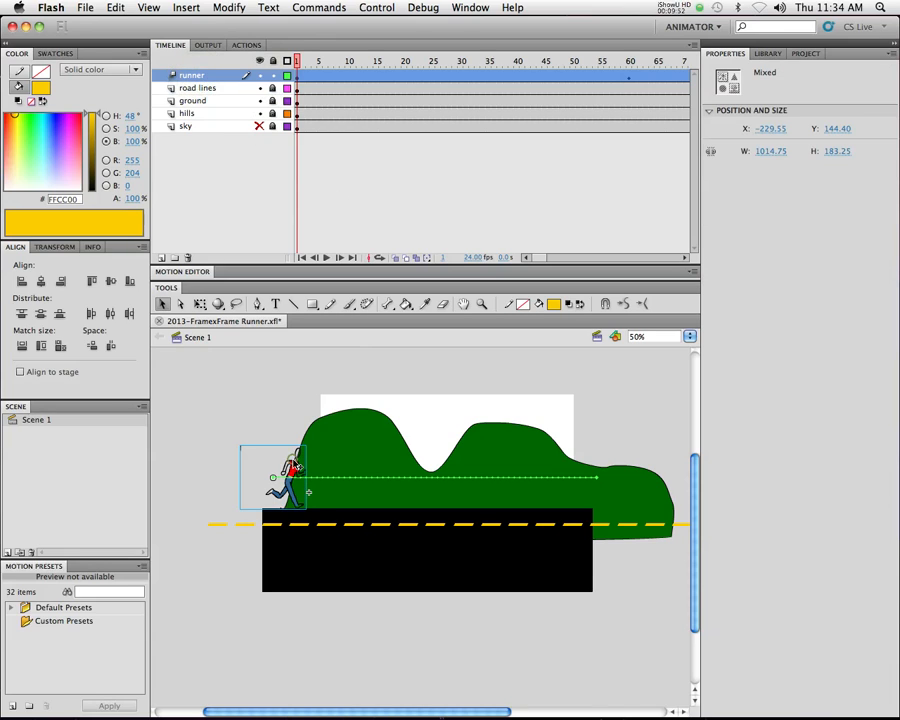
{"action": "left_click_drag", "start_coordinate": [292, 459], "coordinate": [296, 474]}
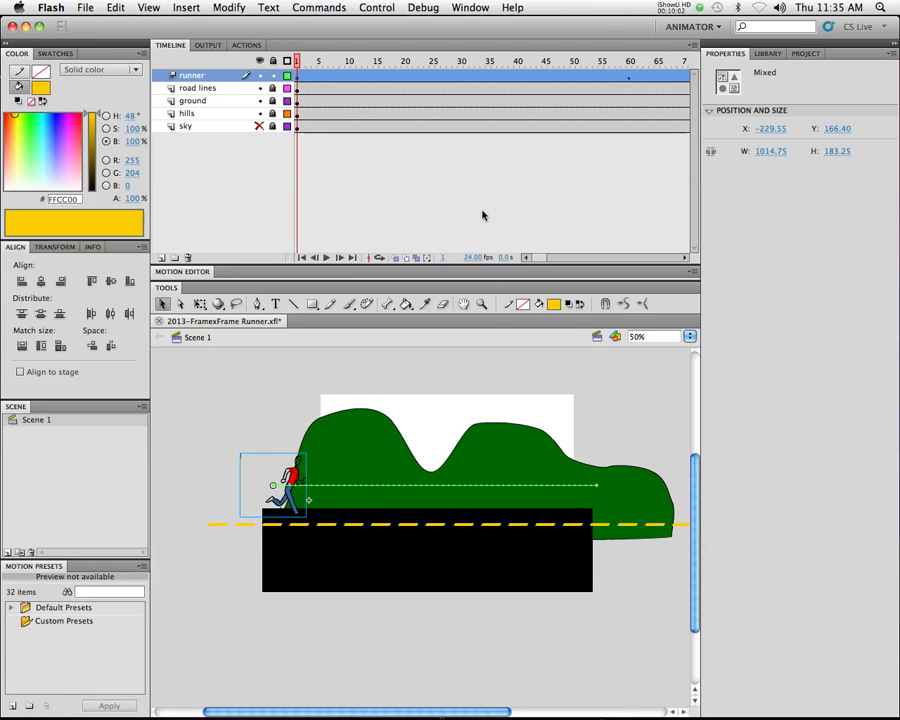
{"action": "left_click", "coordinate": [193, 75]}
{"action": "left_click", "coordinate": [288, 458]}
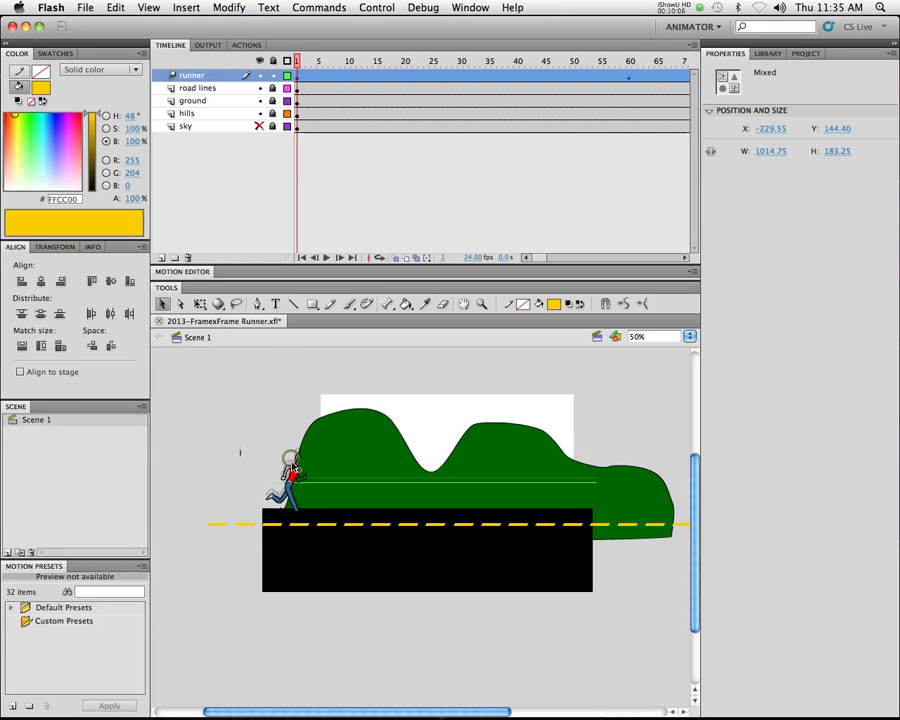
{"action": "left_click_drag", "start_coordinate": [290, 467], "coordinate": [291, 472]}
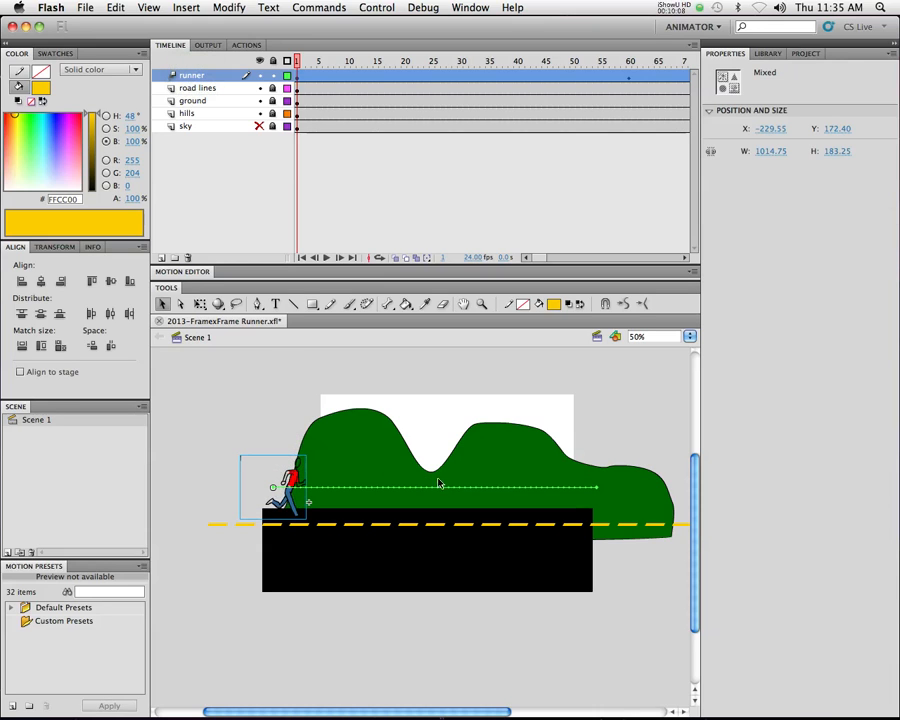
{"action": "key", "text": "super+z"}
At frame 1 of the motion tween, move the runner instance down onto the road to about X -34, Y 309
{"action": "left_click", "coordinate": [303, 57]}
{"action": "left_click", "coordinate": [298, 61]}
{"action": "left_click", "coordinate": [299, 87]}
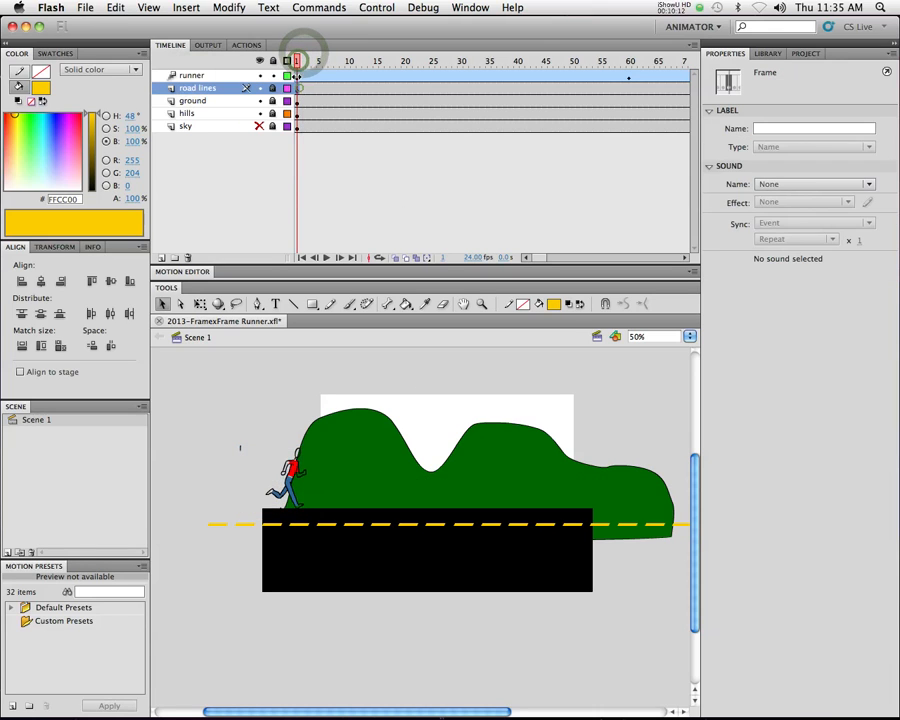
{"action": "left_click", "coordinate": [298, 62]}
{"action": "left_click", "coordinate": [297, 76]}
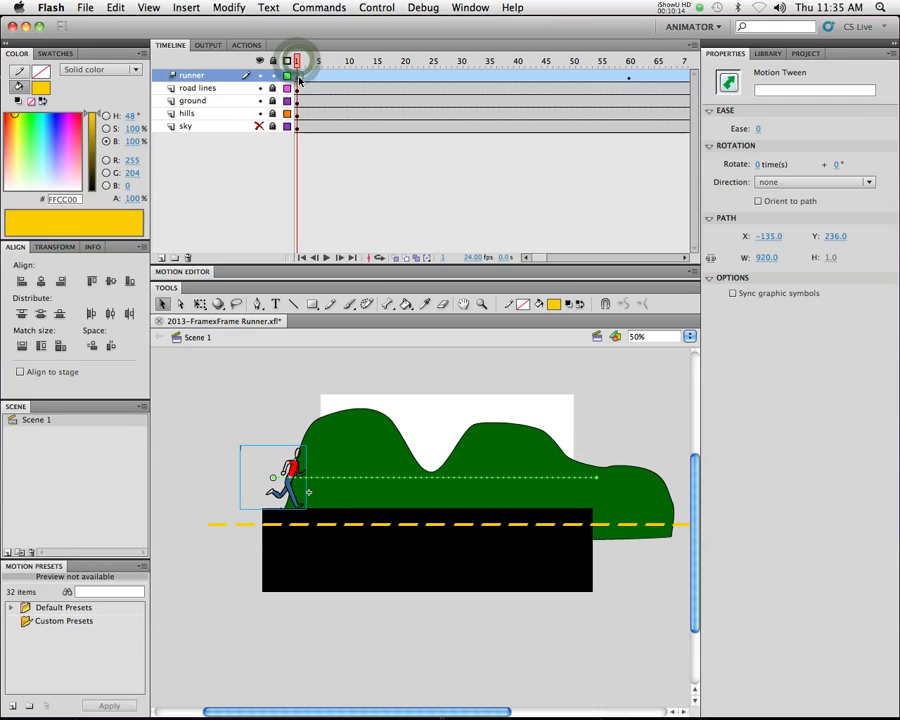
{"action": "left_click_drag", "start_coordinate": [293, 467], "coordinate": [292, 477]}
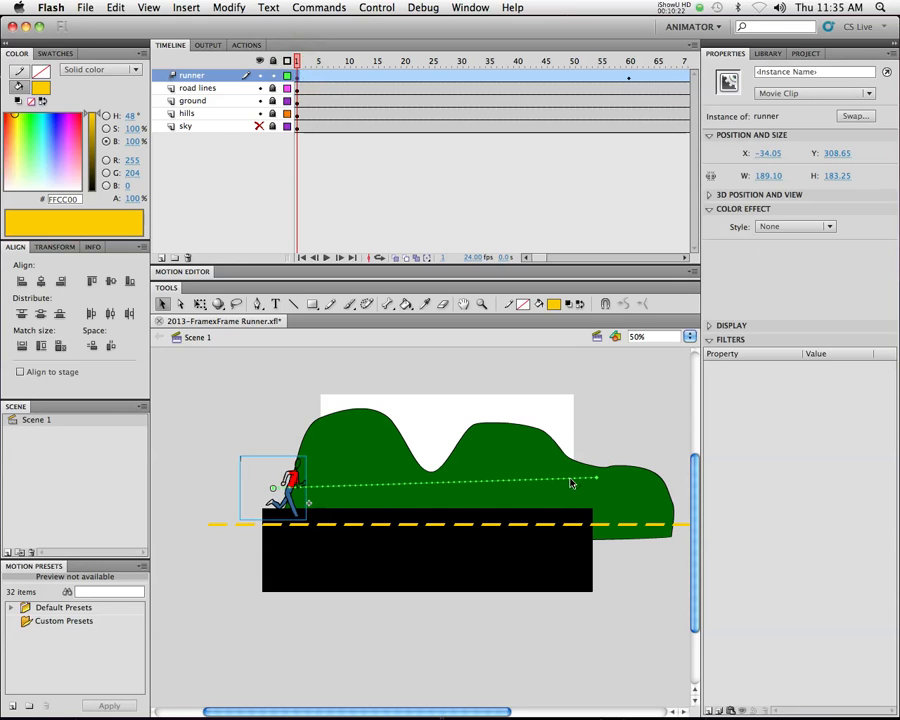
Nudge the runner at frame 1 back up to about Y 279 to level its motion path
{"action": "key", "text": "shift+Up"}
{"action": "key", "text": "shift+Up"}
{"action": "key", "text": "shift+Up"}
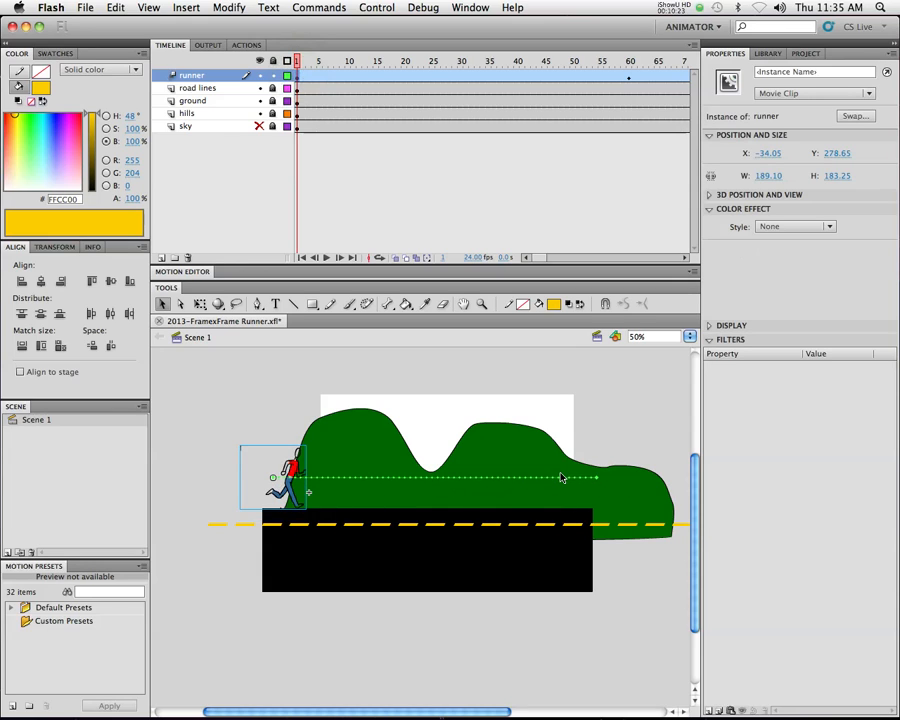
Try to lower the runner at frame 12 of its motion tween to about Y 303, and undo the move
{"action": "left_click", "coordinate": [360, 76]}
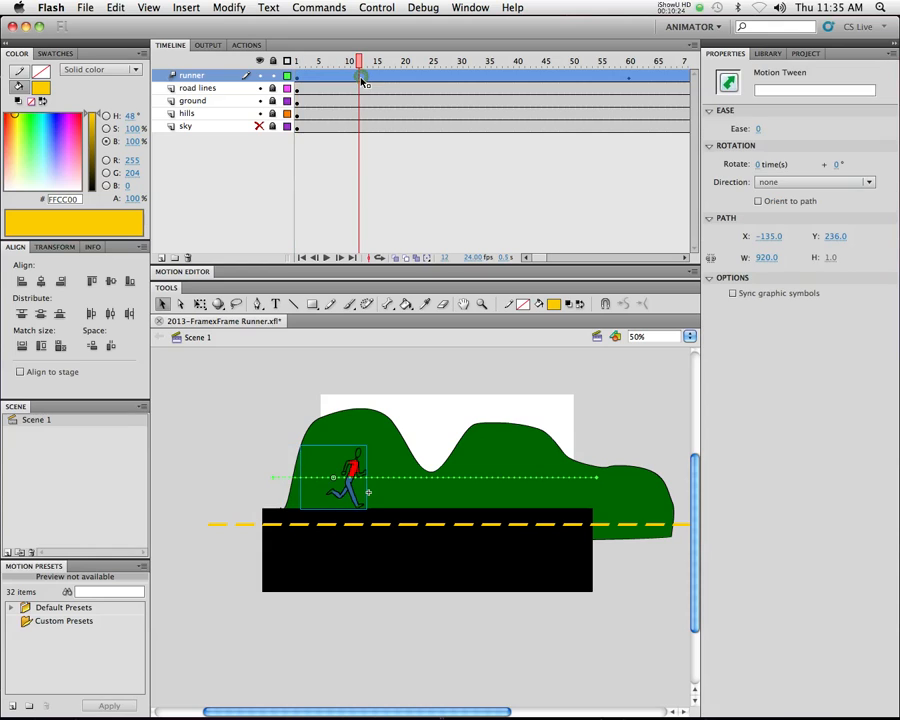
{"action": "left_click", "coordinate": [345, 468]}
{"action": "left_click", "coordinate": [350, 477]}
{"action": "key", "text": "super+z"}
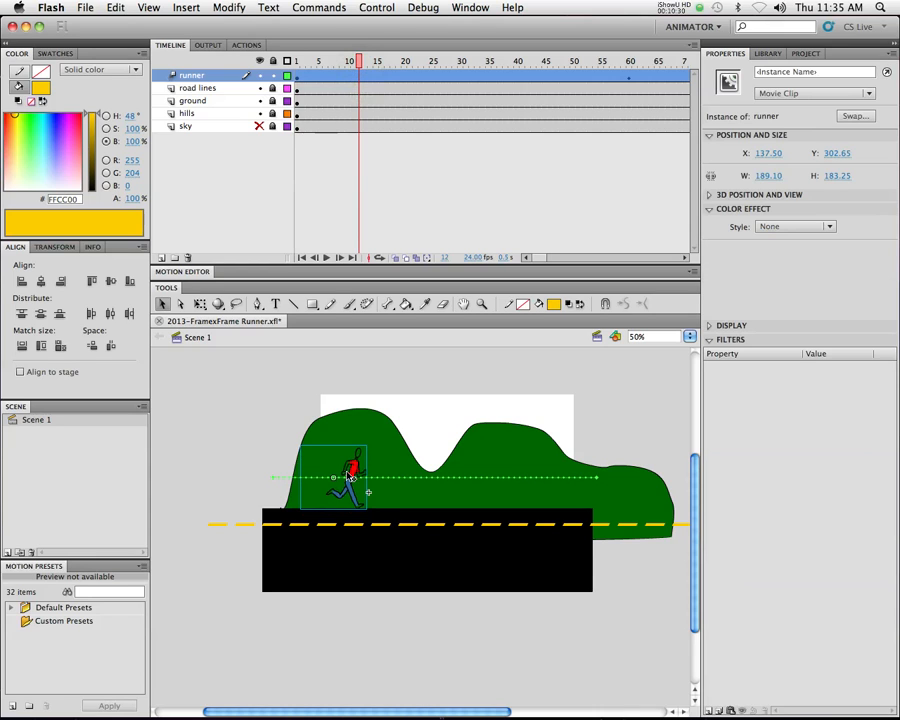
Try twice to lower the runner at frame 1 after selecting its layer, to about Y 303 first, undoing each move
{"action": "left_click_drag", "start_coordinate": [325, 60], "coordinate": [298, 59]}
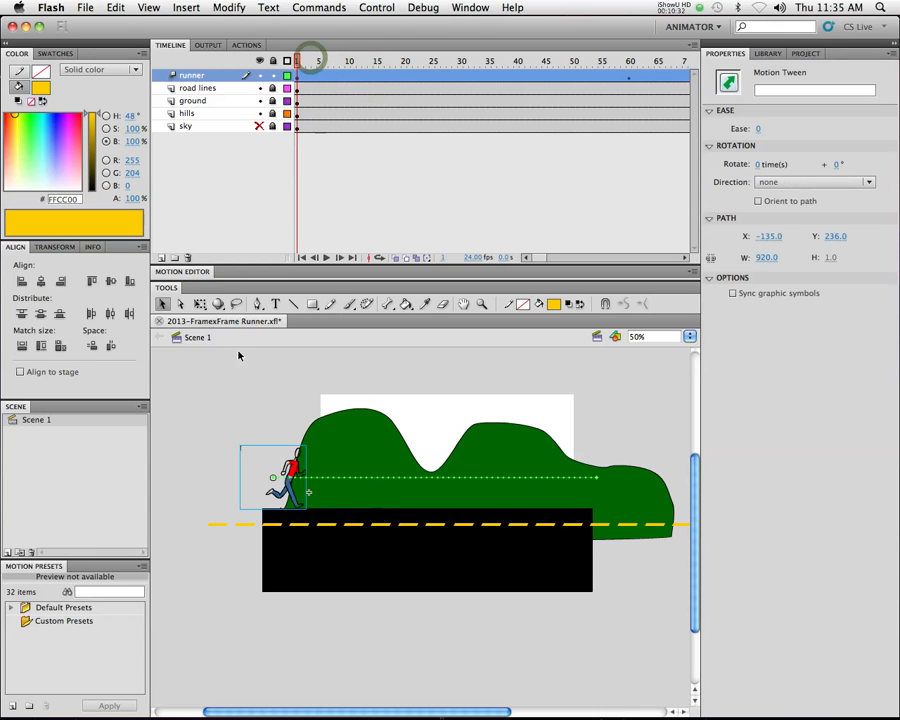
{"action": "left_click", "coordinate": [193, 75]}
{"action": "left_click_drag", "start_coordinate": [289, 461], "coordinate": [292, 471]}
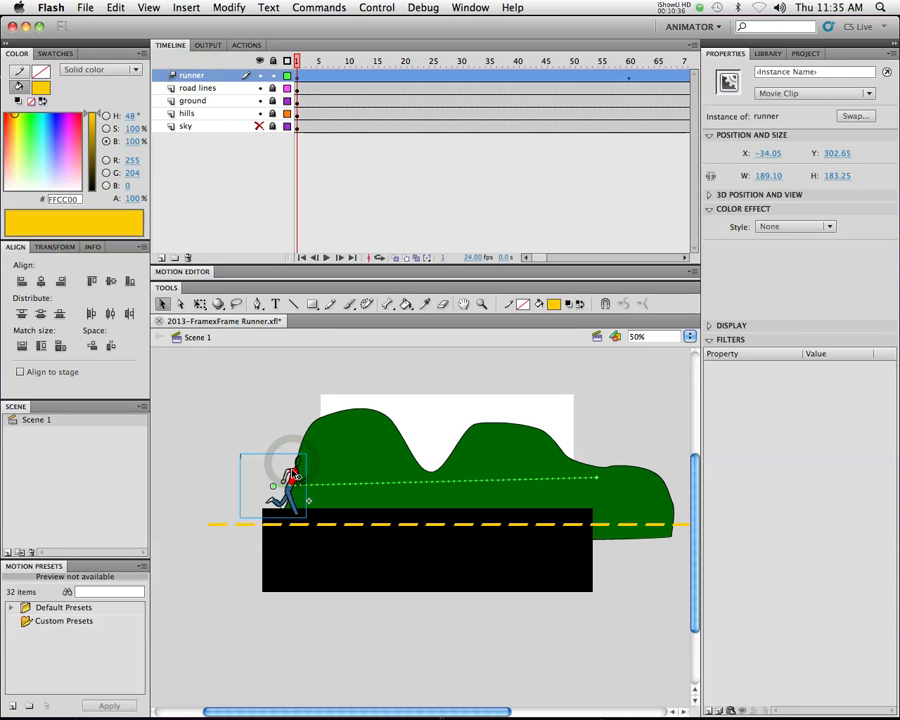
{"action": "key", "text": "ctrl+z"}
{"action": "left_click", "coordinate": [338, 170]}
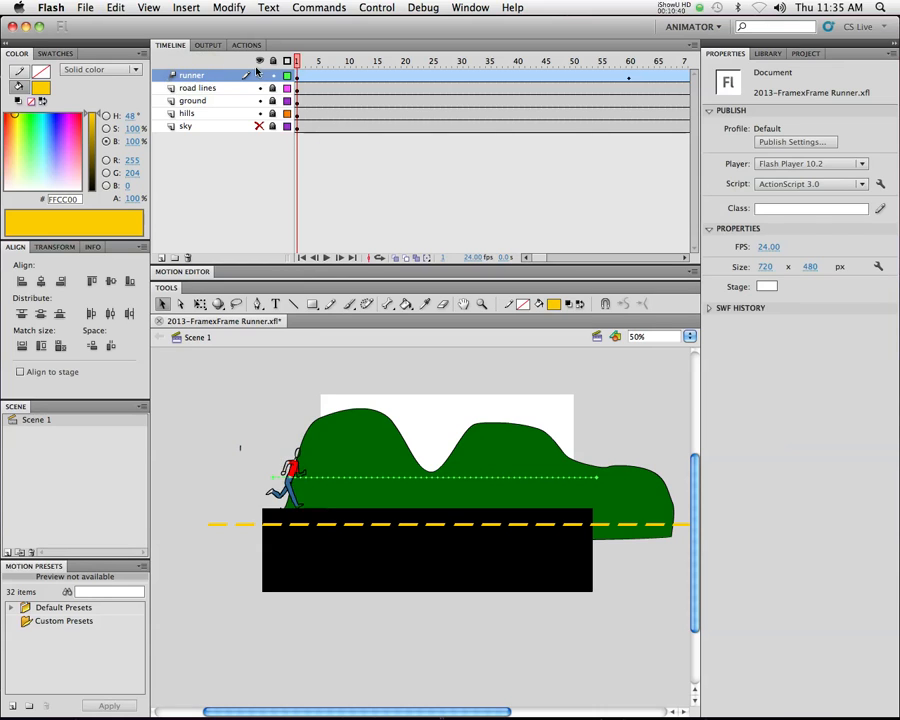
{"action": "left_click", "coordinate": [185, 77]}
{"action": "left_click_drag", "start_coordinate": [292, 465], "coordinate": [293, 474]}
{"action": "key", "text": "ctrl+z"}
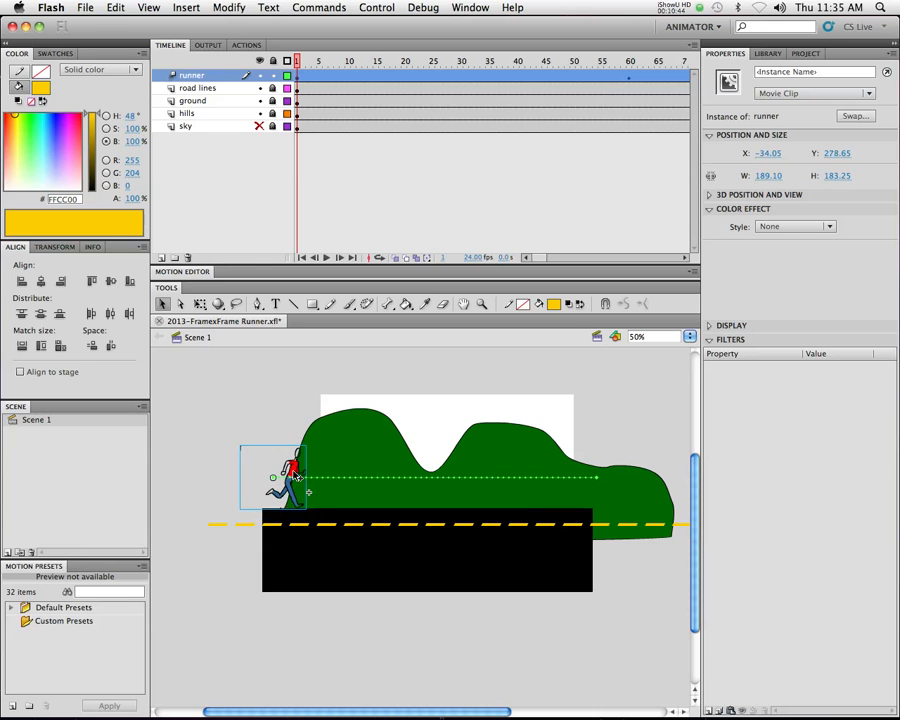
Reselect the runner layer's motion tween and try to lower the runner at frame 1 to about Y 309
{"action": "left_click", "coordinate": [508, 225]}
{"action": "left_click", "coordinate": [238, 76]}
{"action": "double_click", "coordinate": [211, 76]}
{"action": "left_click", "coordinate": [214, 92]}
{"action": "left_click", "coordinate": [205, 78]}
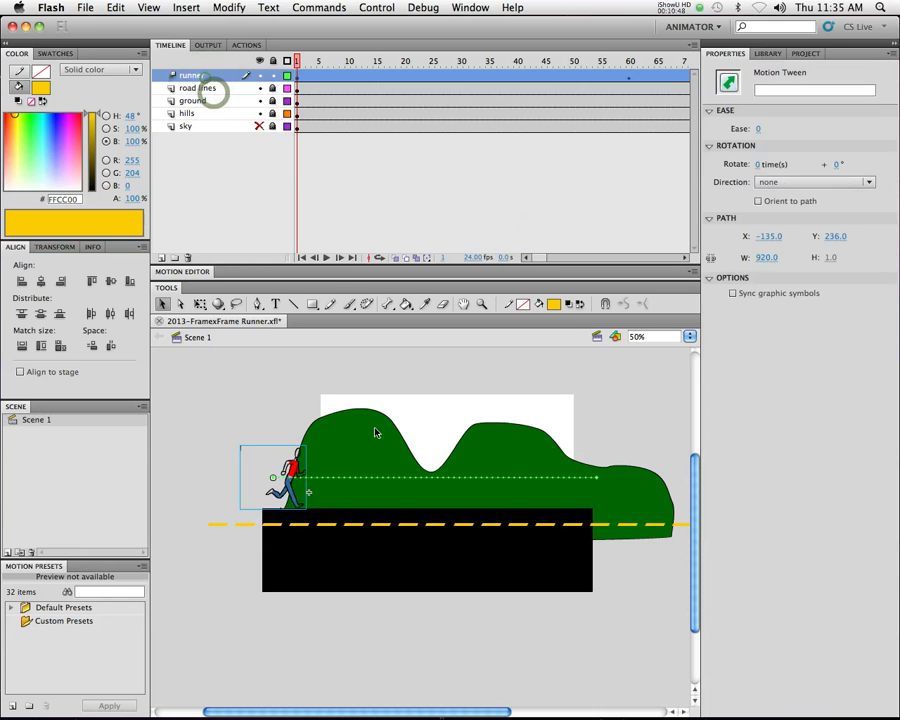
{"action": "left_click_drag", "start_coordinate": [300, 467], "coordinate": [304, 474]}
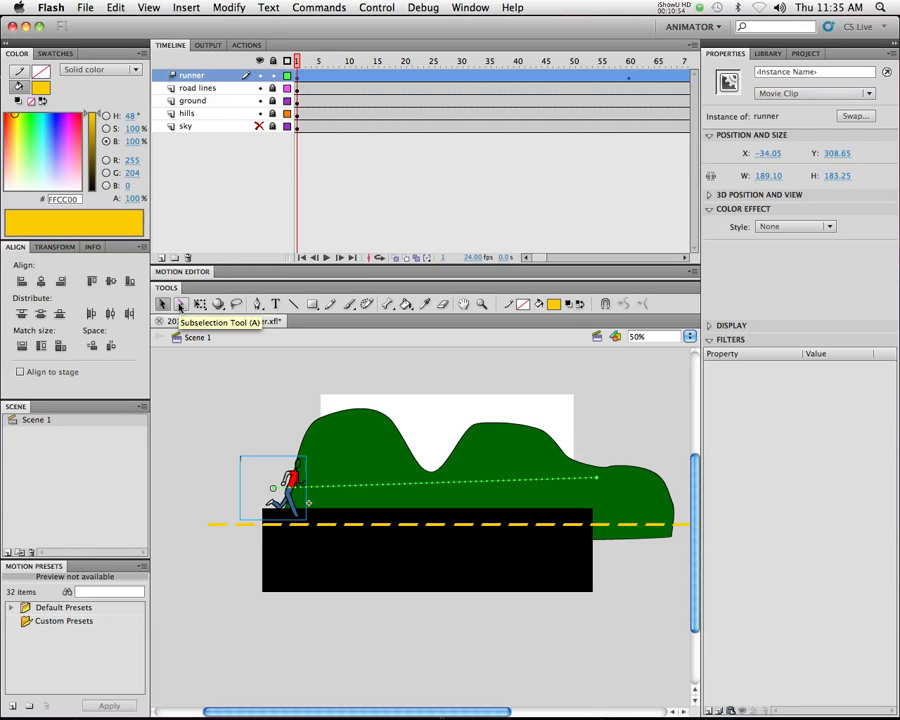
Select the runner together with its motion path at frame 1, and undo the runner's last lowering
{"action": "left_click", "coordinate": [376, 77]}
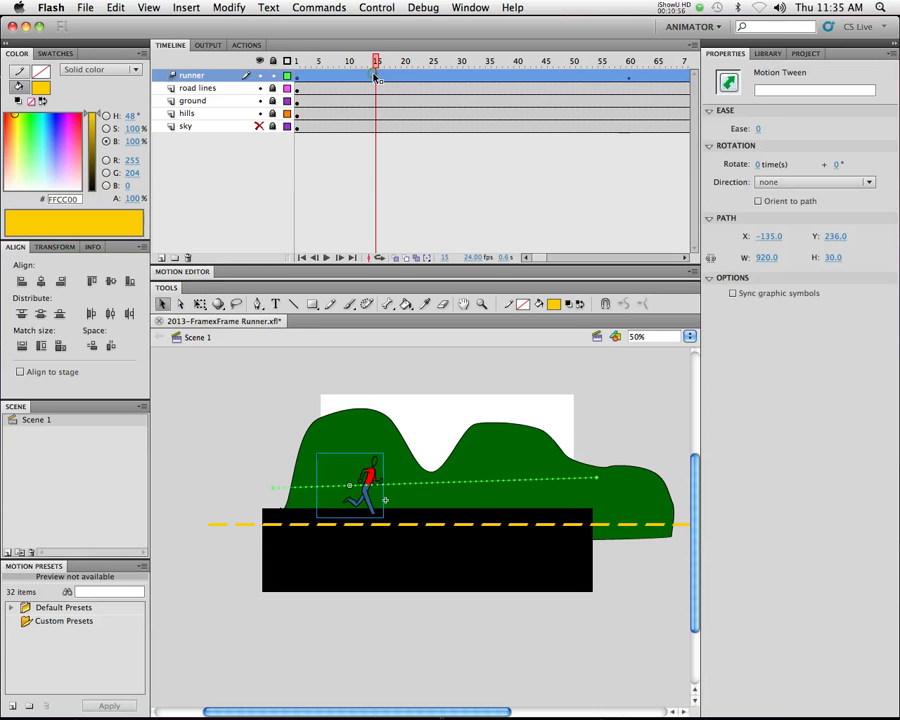
{"action": "key", "text": "super+a"}
{"action": "left_click_drag", "start_coordinate": [359, 59], "coordinate": [265, 64]}
{"action": "key", "text": "super+a"}
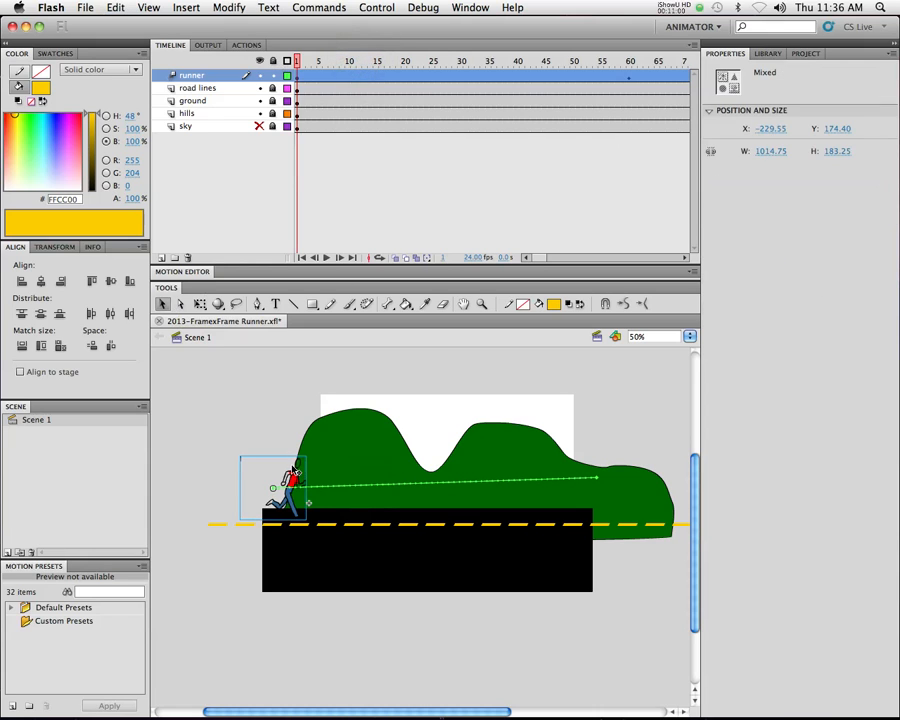
{"action": "key", "text": "super+z"}
{"action": "key", "text": "super+z"}
{"action": "key", "text": "super+z"}
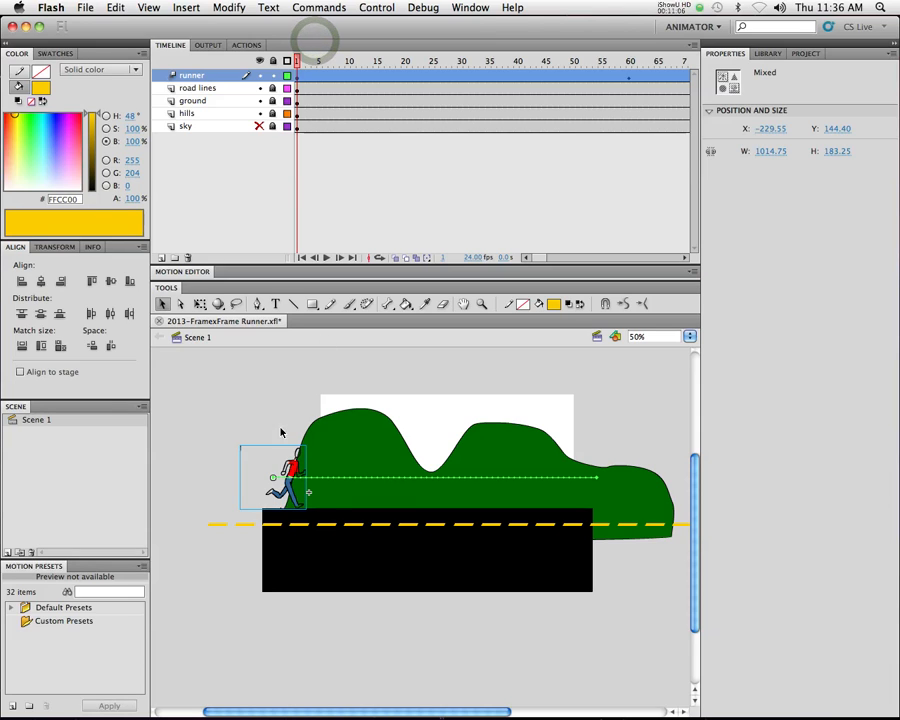
Move the selected runner and its whole motion path down onto the road to about Y 170, and test the movie
{"action": "left_click_drag", "start_coordinate": [290, 469], "coordinate": [293, 478]}
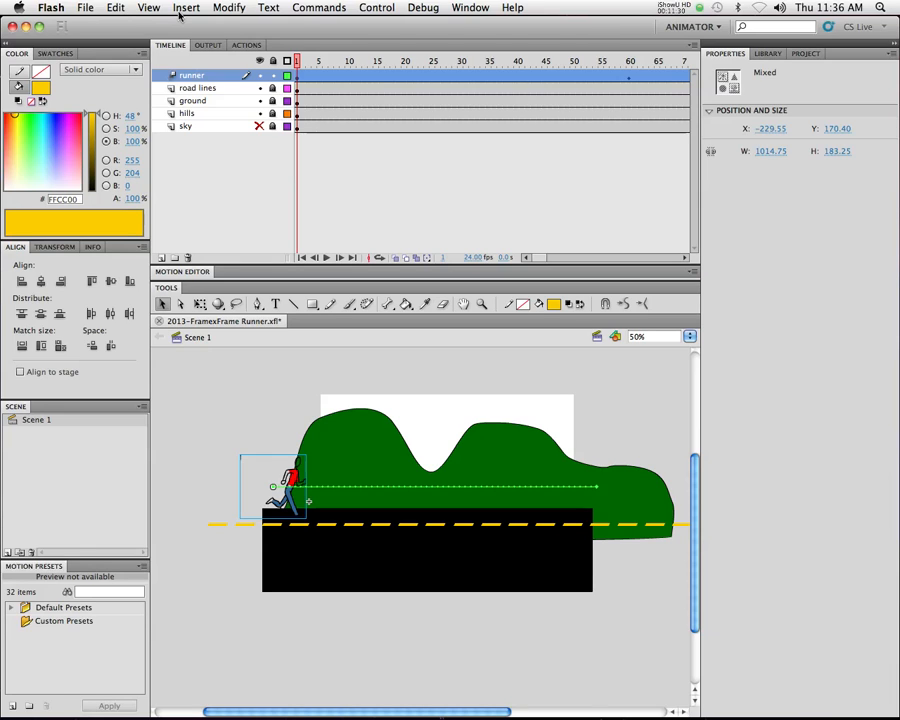
{"action": "key", "text": "super+Return"}
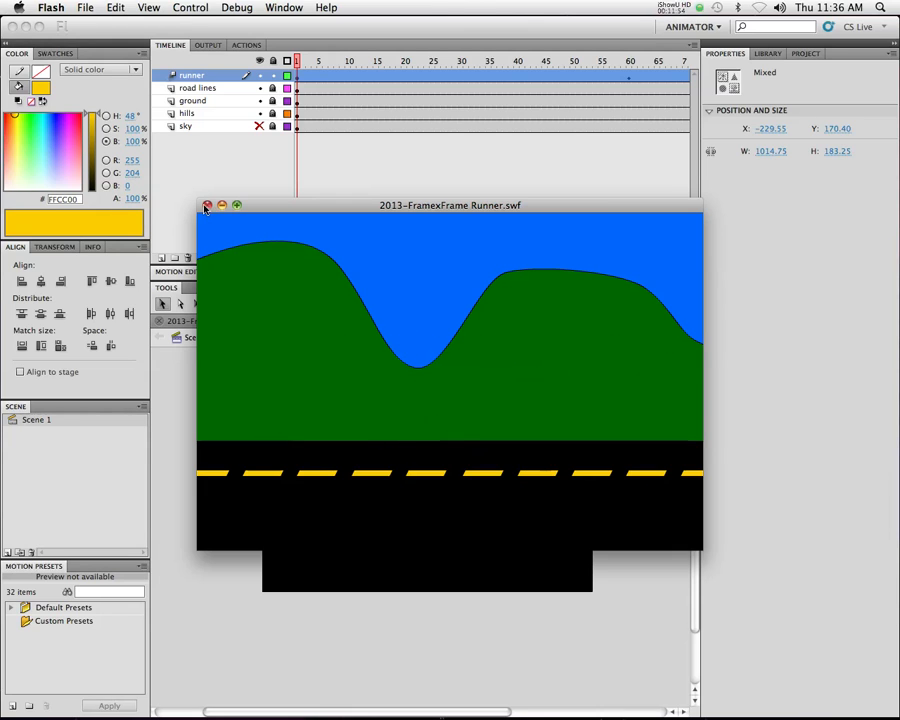
{"action": "left_click", "coordinate": [206, 205]}
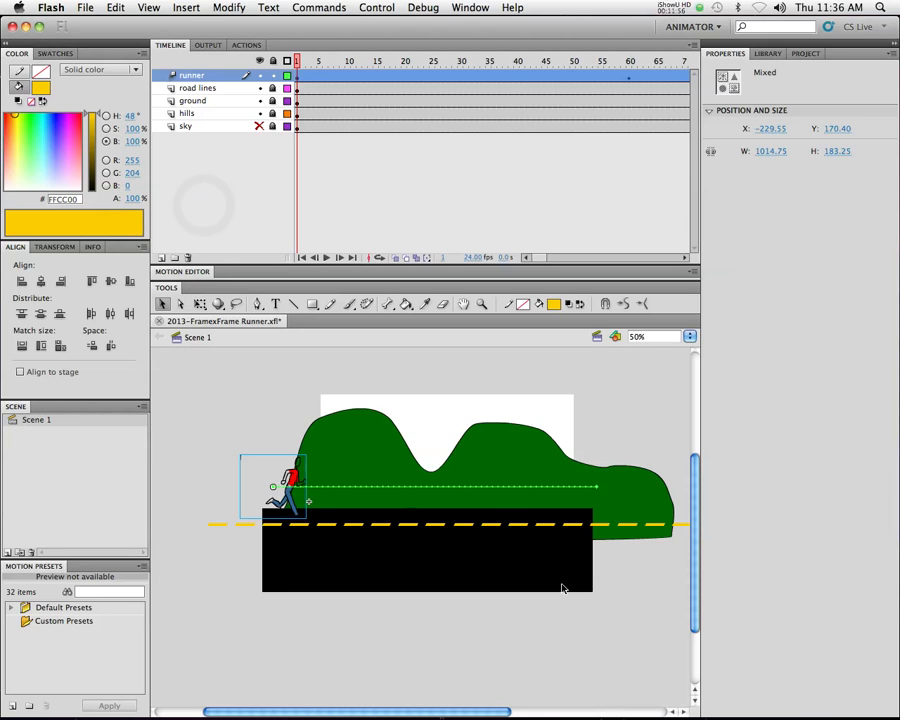
Lock the runner layer, unlock the road lines layer, and convert all the dashes to a movie clip symbol named lines
{"action": "left_click", "coordinate": [197, 88]}
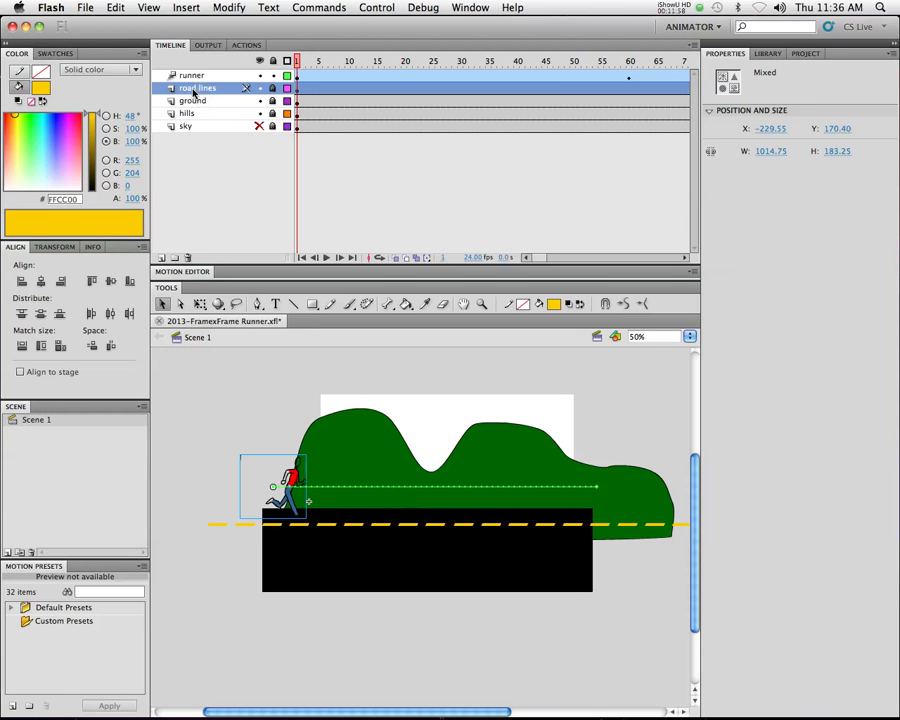
{"action": "left_click", "coordinate": [272, 75]}
{"action": "left_click", "coordinate": [270, 88]}
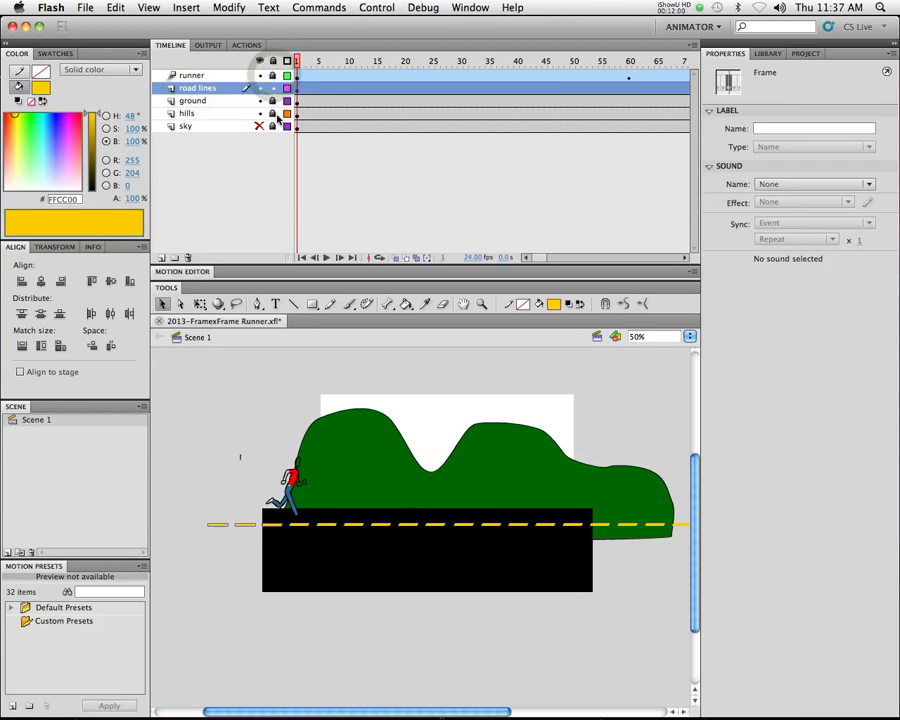
{"action": "right_click", "coordinate": [412, 530]}
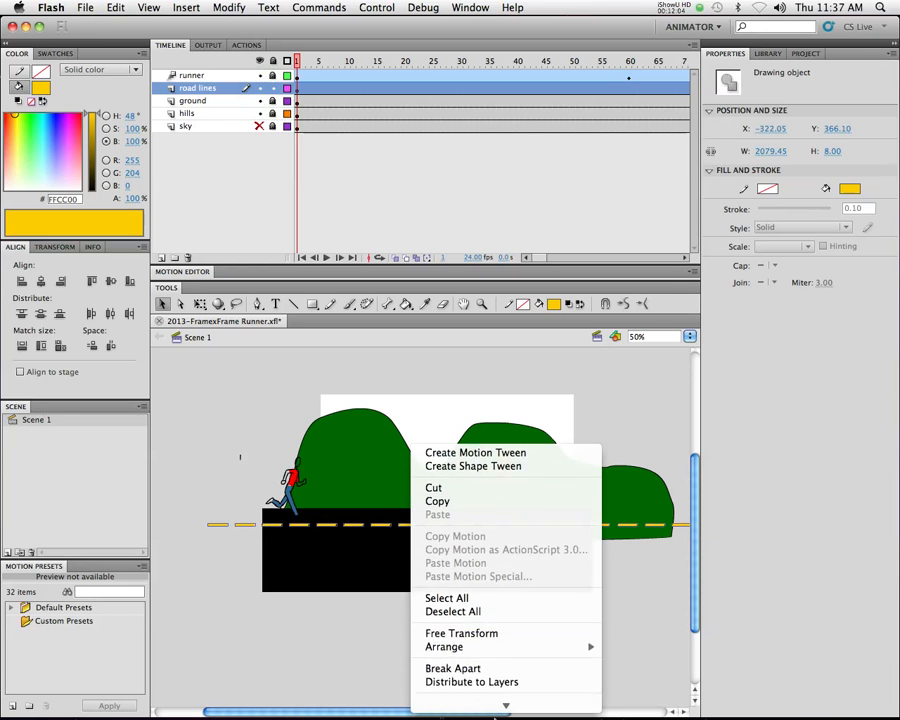
{"action": "left_click", "coordinate": [497, 690]}
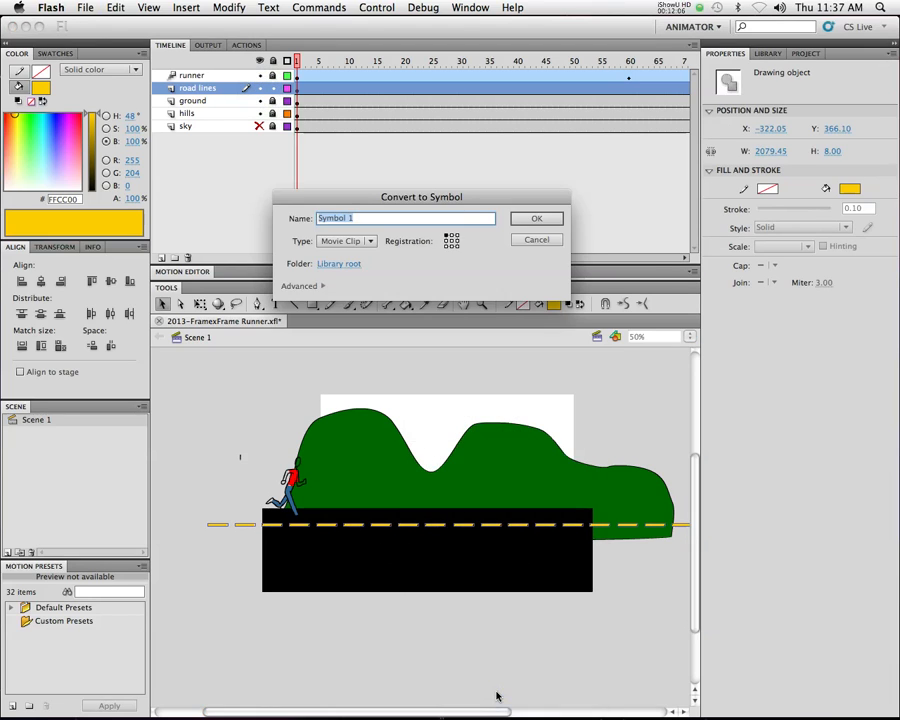
{"action": "key", "text": "Return"}
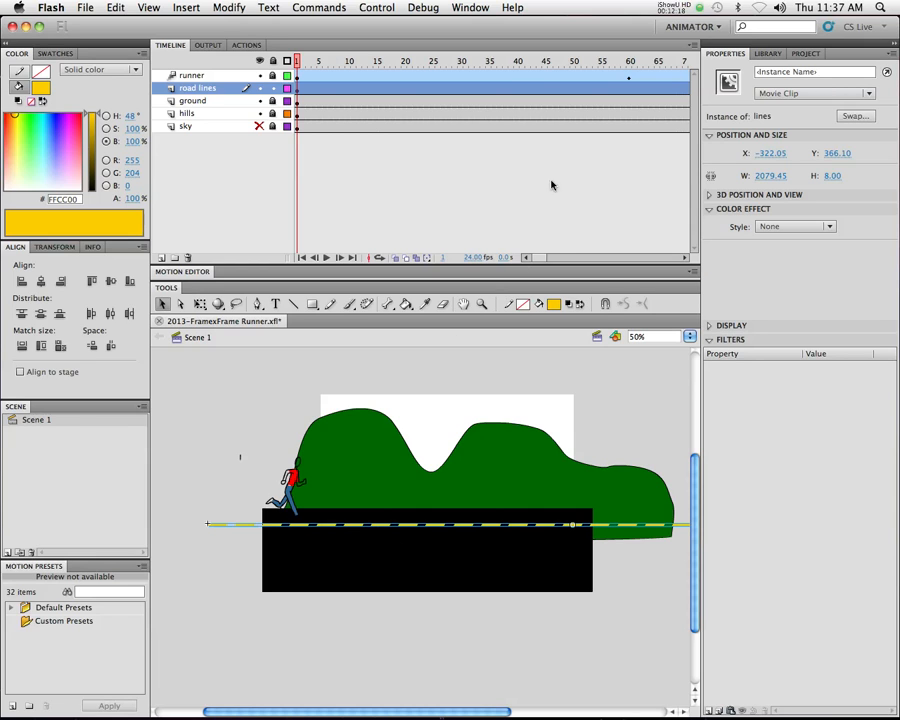
Add a motion tween to the road lines that slides them left to about X -1168 at frame 90, and test the movie
{"action": "right_click", "coordinate": [478, 90]}
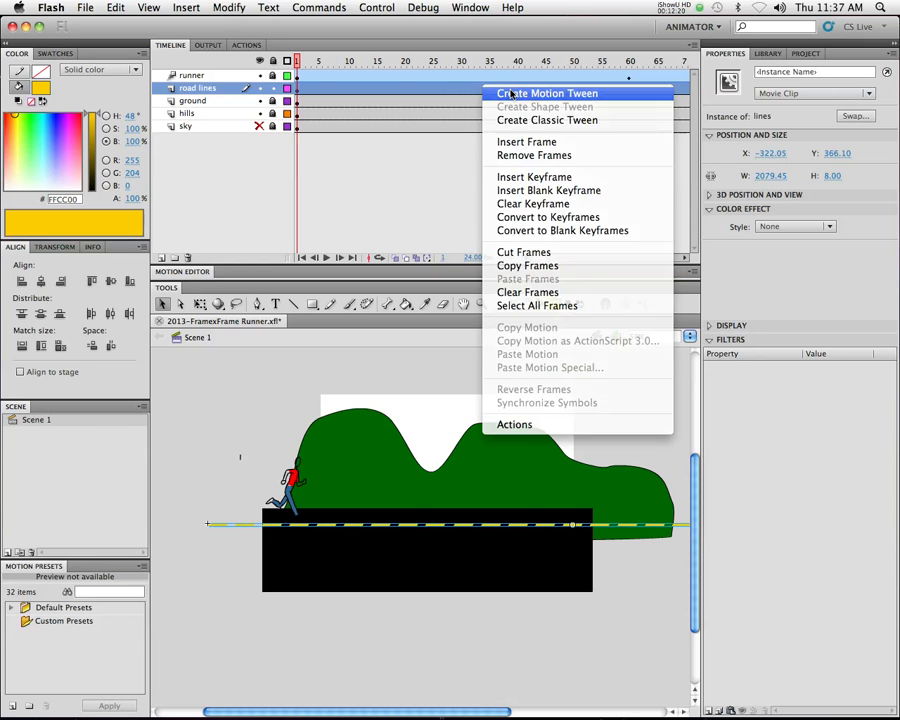
{"action": "left_click", "coordinate": [488, 89]}
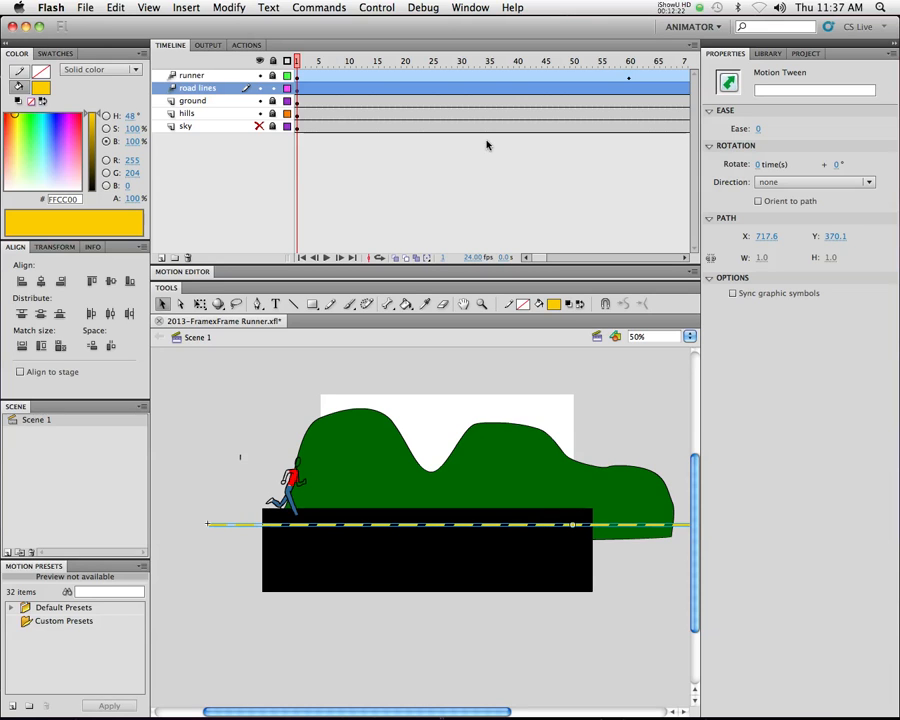
{"action": "left_click_drag", "start_coordinate": [392, 62], "coordinate": [553, 62]}
{"action": "left_click", "coordinate": [545, 89]}
{"action": "left_click_drag", "start_coordinate": [665, 530], "coordinate": [366, 525]}
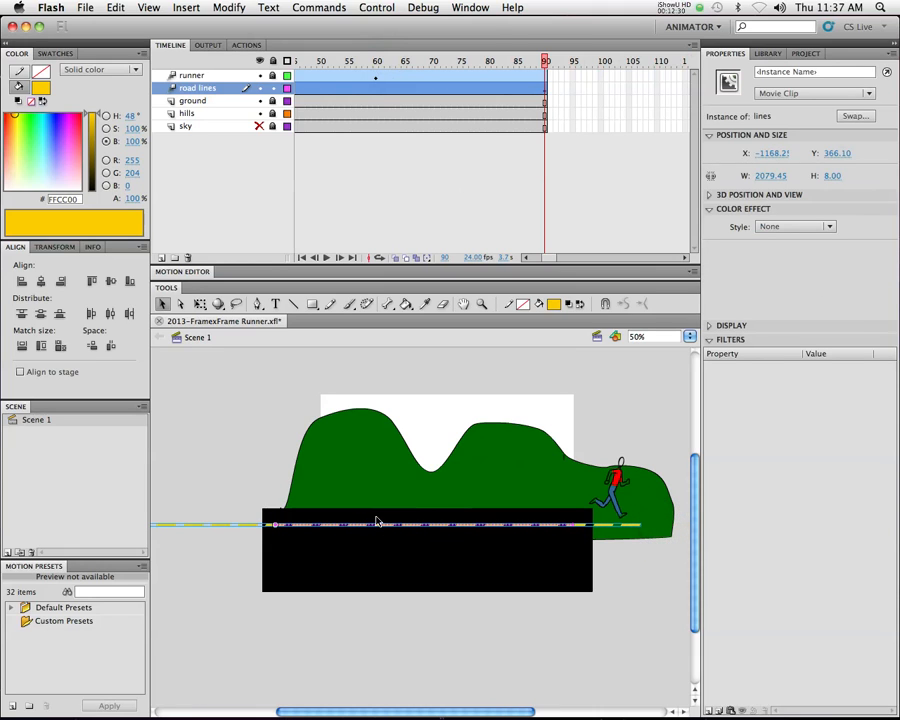
{"action": "key", "text": "super+Return"}
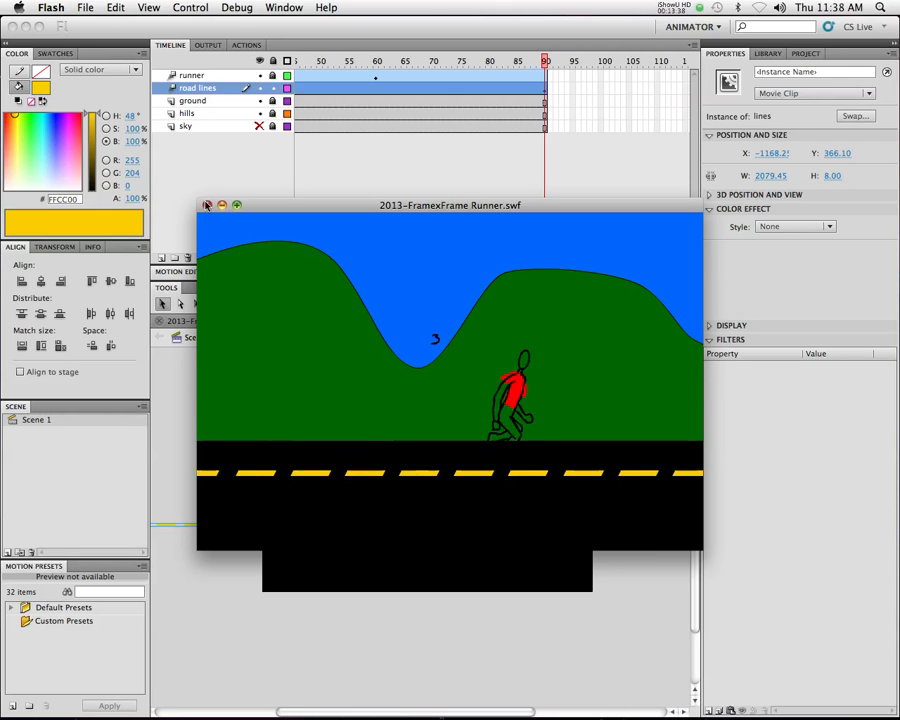
{"action": "left_click", "coordinate": [207, 205]}
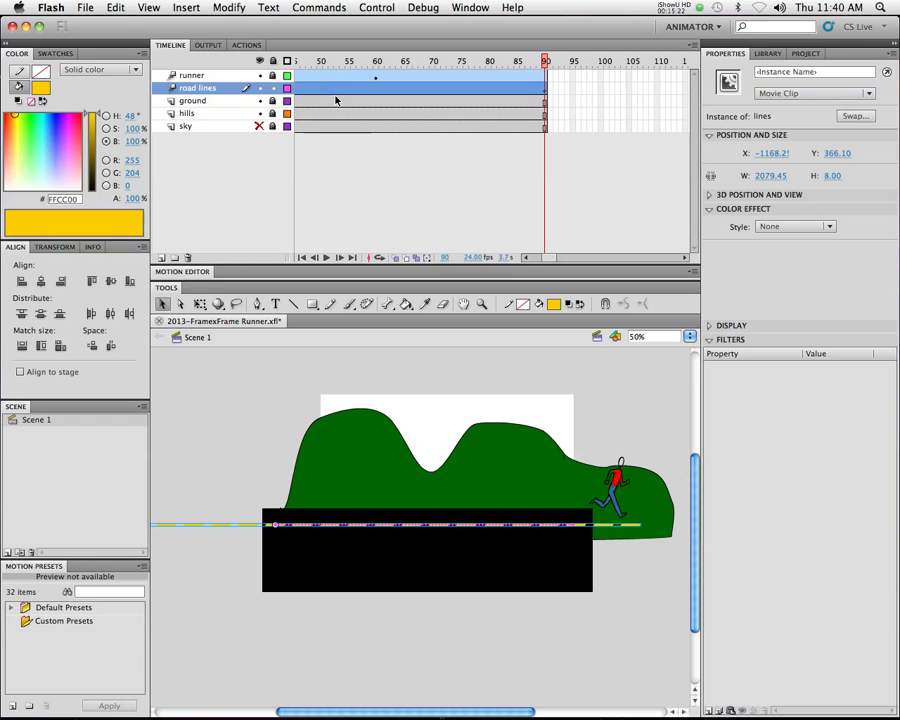
Lock the road lines layer, unlock the hills layer, and select the green hills shape
{"action": "scroll", "coordinate": [330, 96], "scroll_direction": "left", "scroll_amount": 5}
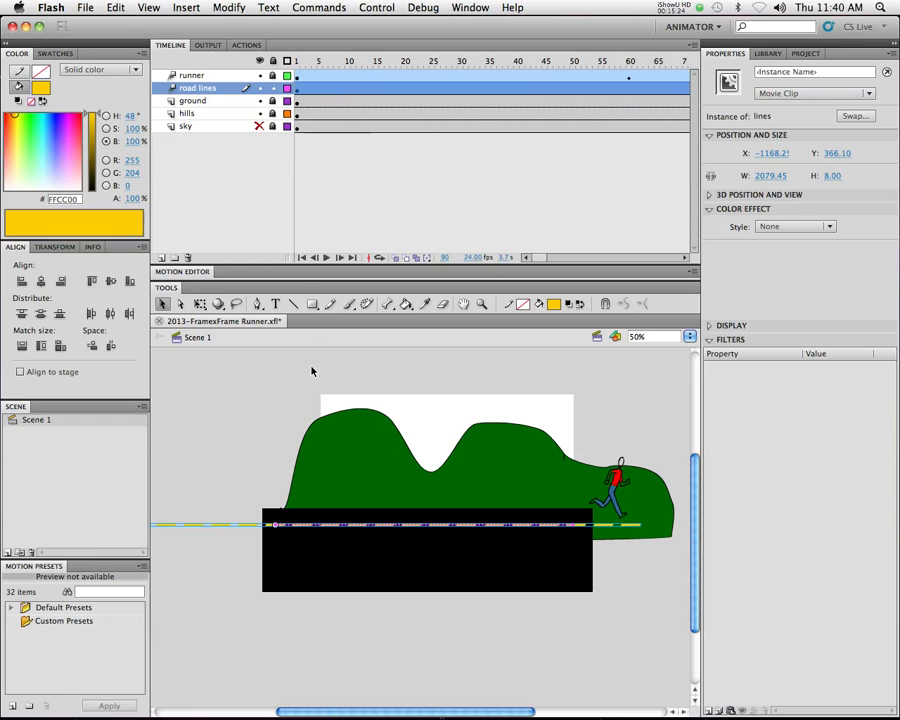
{"action": "left_click", "coordinate": [270, 90]}
{"action": "left_click", "coordinate": [271, 113]}
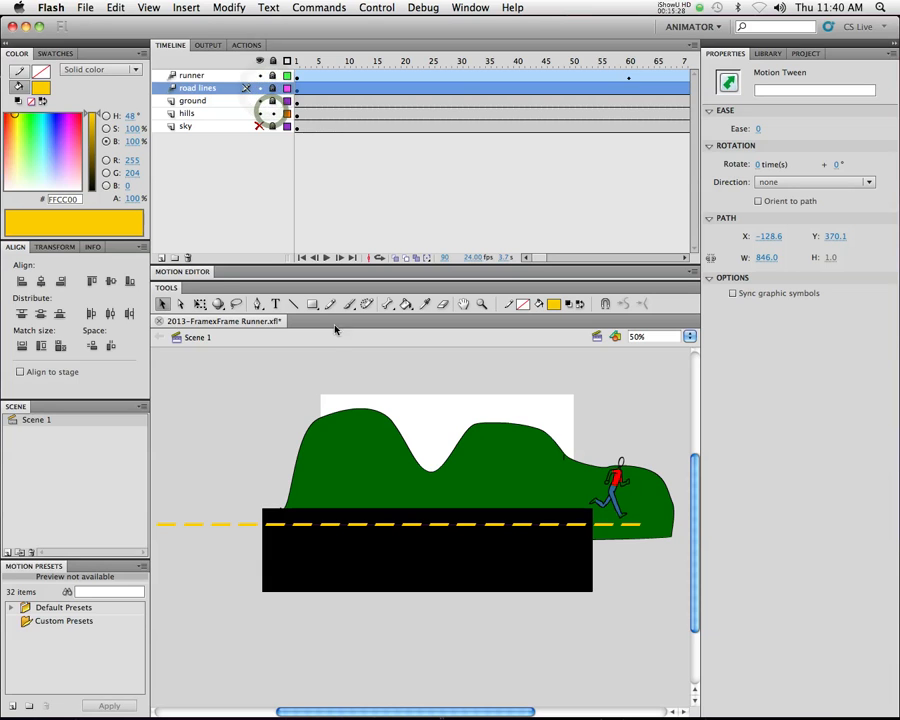
{"action": "left_click", "coordinate": [362, 411]}
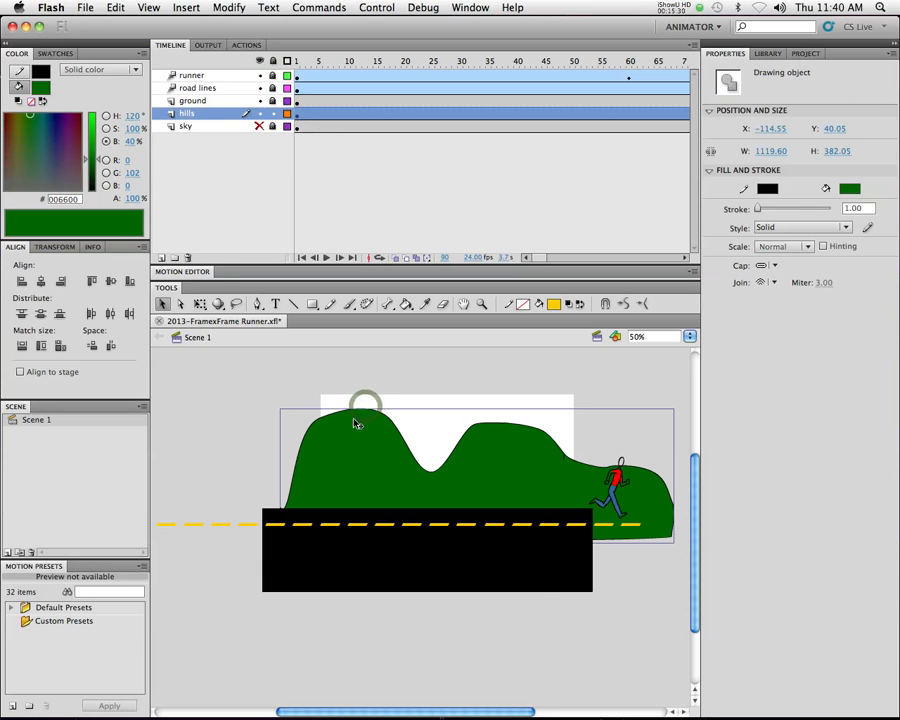
Try to create a motion tween on the hills layer while the hills are still an unconverted drawing object
{"action": "right_click", "coordinate": [362, 417]}
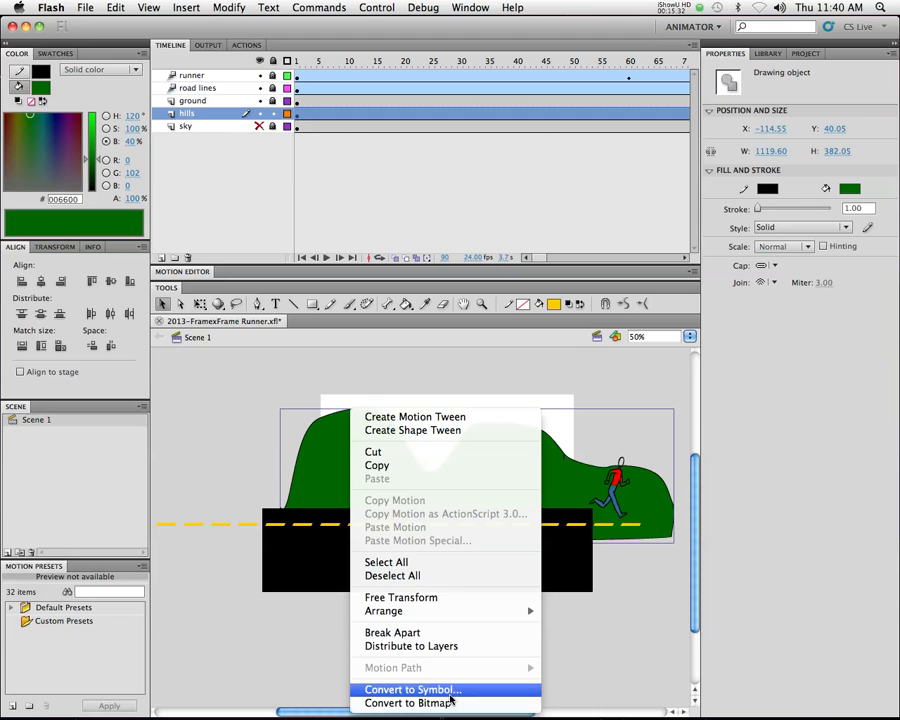
{"action": "left_click", "coordinate": [449, 692]}
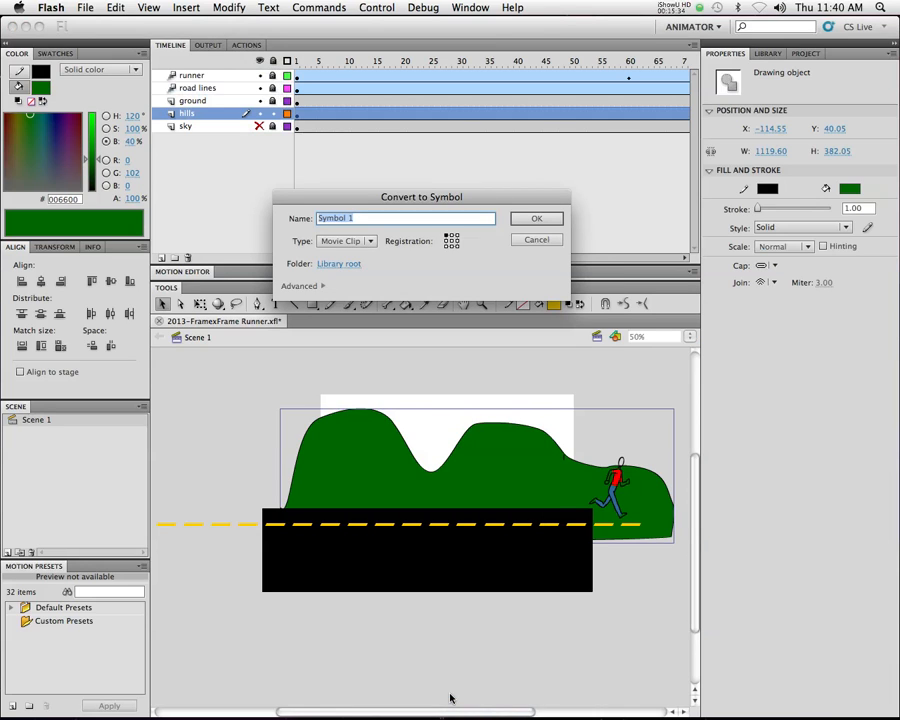
{"action": "key", "text": "Escape"}
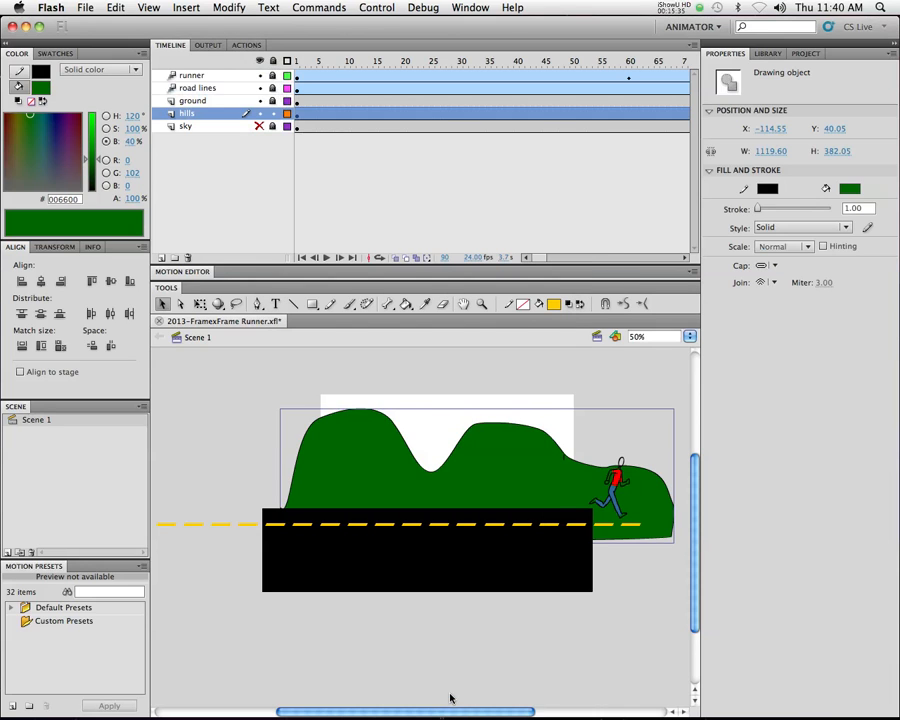
{"action": "right_click", "coordinate": [424, 118]}
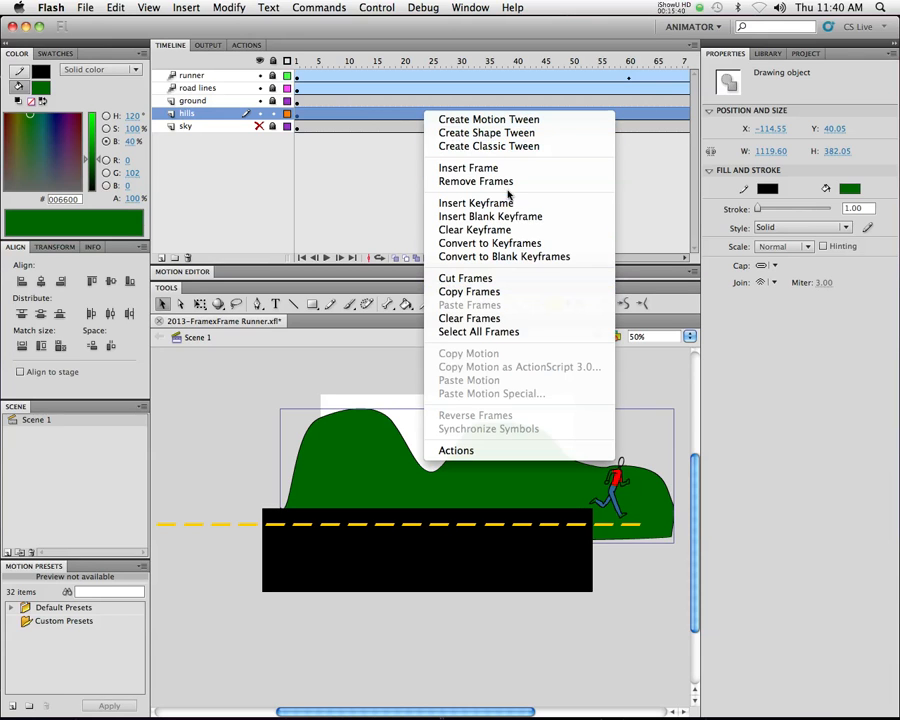
{"action": "left_click", "coordinate": [517, 120]}
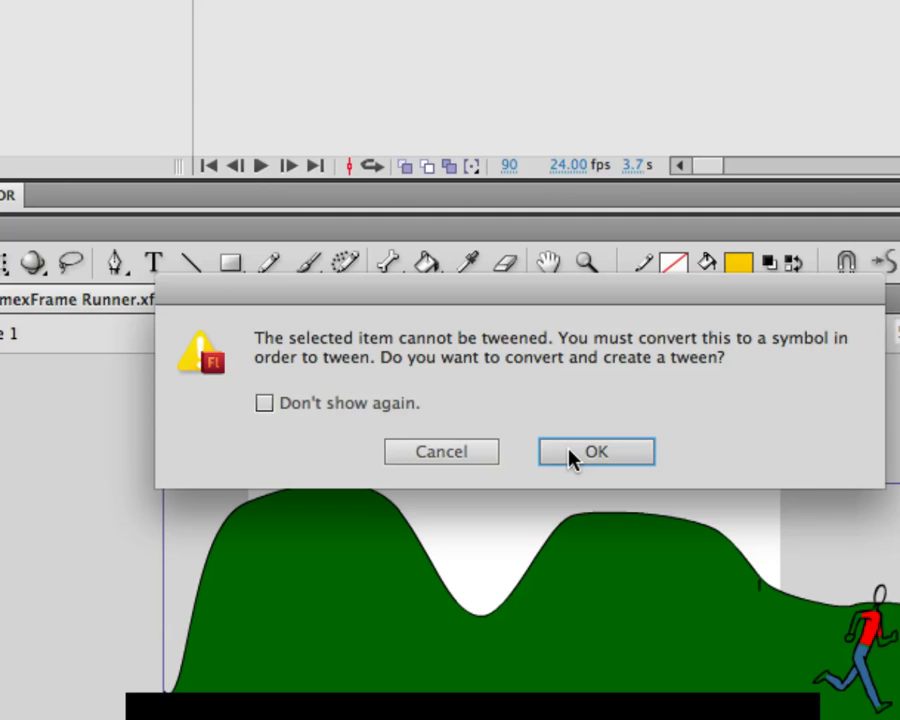
{"action": "left_click", "coordinate": [459, 453]}
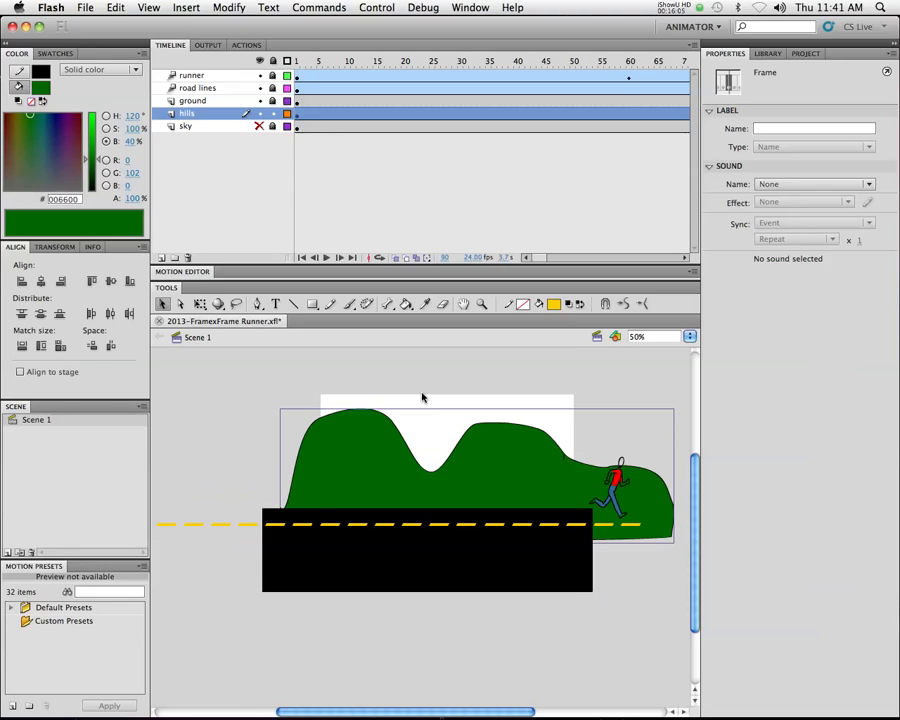
Convert the green hills drawing to a movie clip symbol named hills
{"action": "right_click", "coordinate": [361, 448]}
{"action": "left_click", "coordinate": [443, 690]}
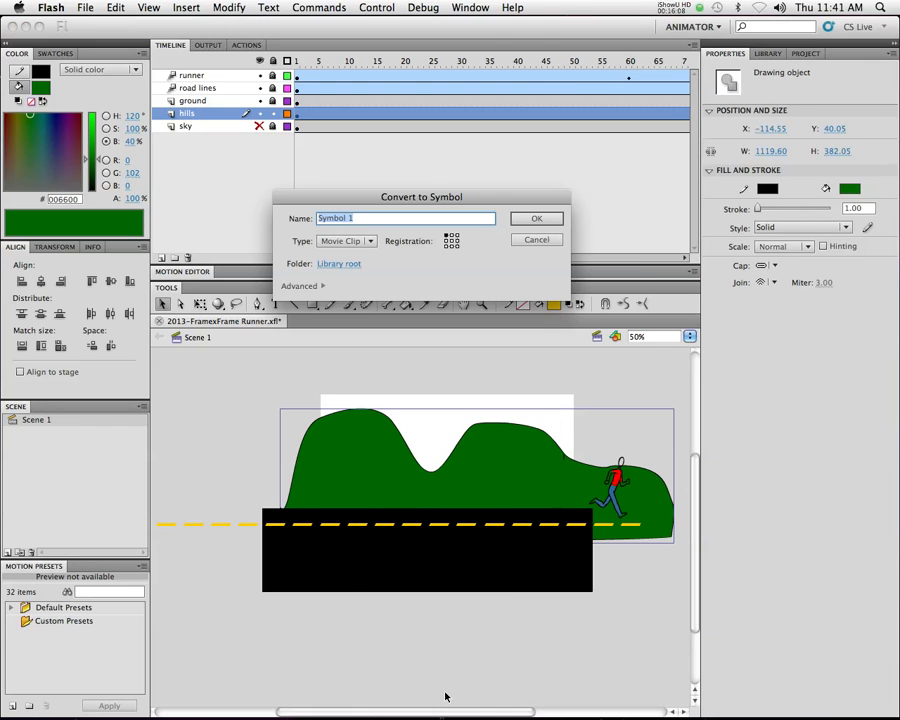
{"action": "type", "text": "hills"}
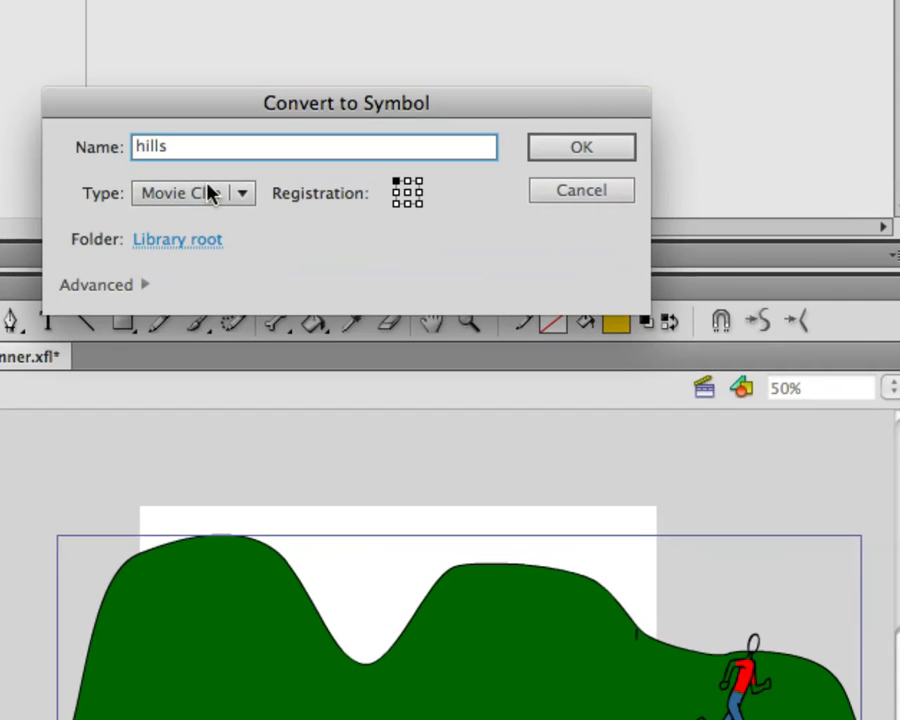
{"action": "left_click", "coordinate": [627, 149]}
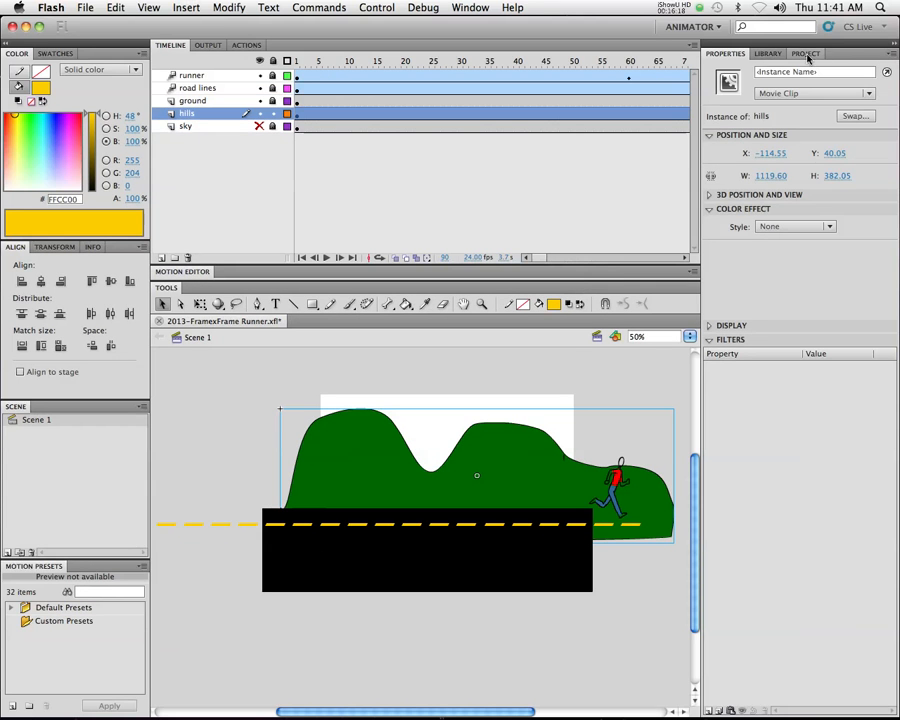
Preview the runner, lines and hills symbols in the library
{"action": "left_click", "coordinate": [868, 14]}
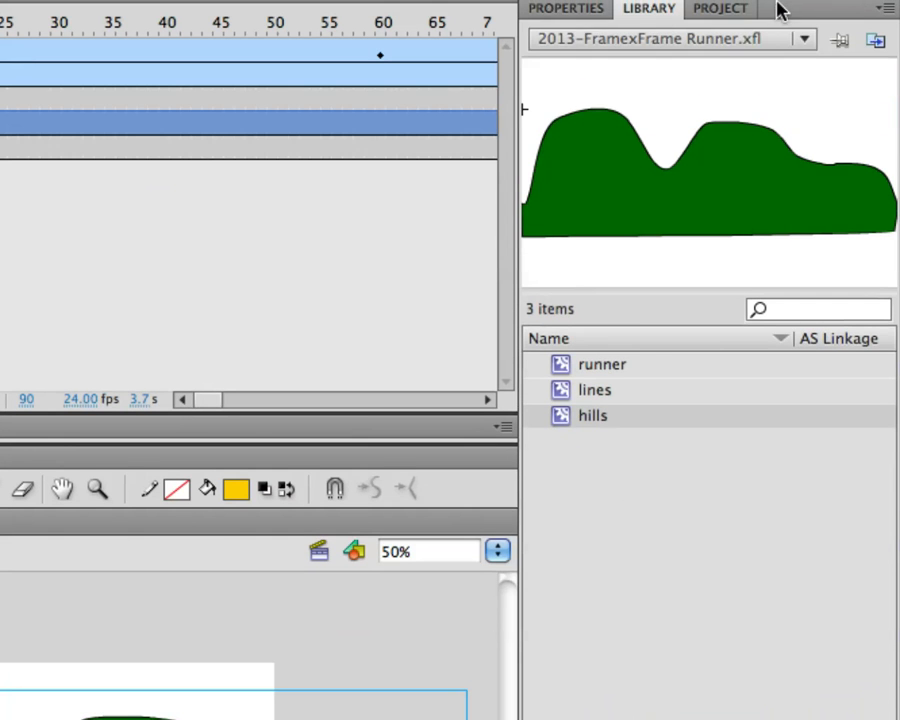
{"action": "left_click", "coordinate": [617, 238]}
{"action": "left_click", "coordinate": [613, 390]}
{"action": "left_click", "coordinate": [611, 414]}
{"action": "left_click", "coordinate": [615, 390]}
{"action": "left_click", "coordinate": [615, 370]}
{"action": "left_click", "coordinate": [614, 400]}
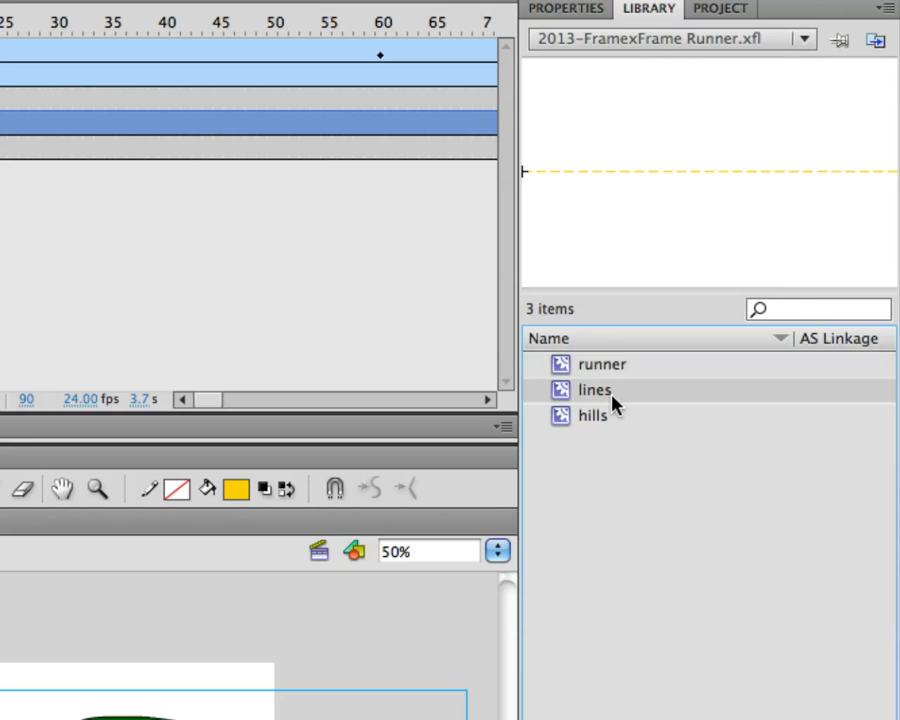
{"action": "left_click", "coordinate": [601, 416]}
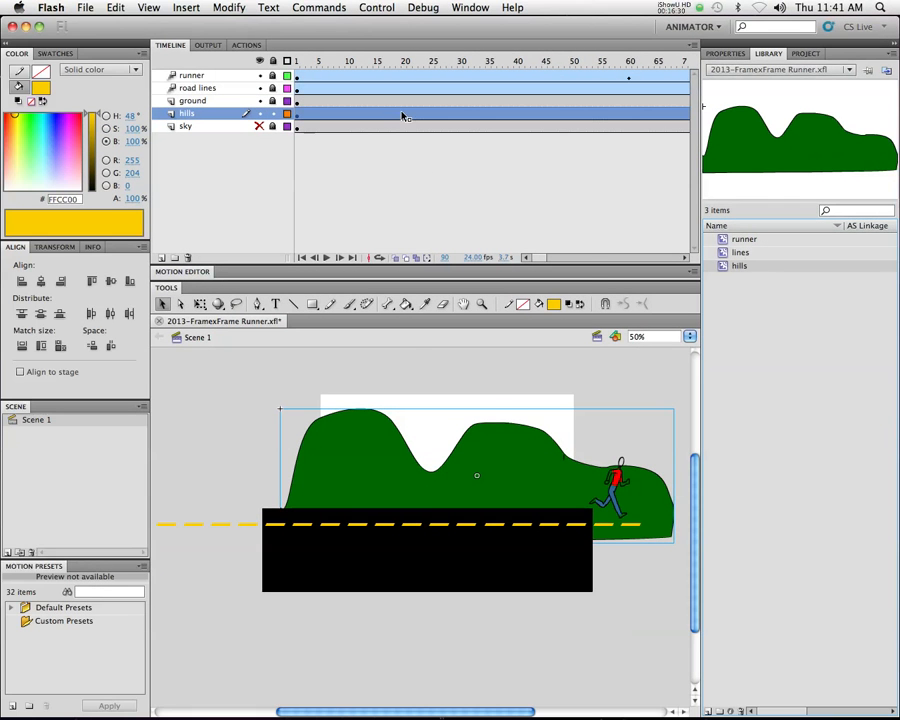
Add a motion tween to the hills layer that moves the hills slightly left at frame 90
{"action": "right_click", "coordinate": [402, 114]}
{"action": "left_click", "coordinate": [433, 119]}
{"action": "left_click", "coordinate": [574, 62]}
{"action": "left_click_drag", "start_coordinate": [577, 66], "coordinate": [545, 63]}
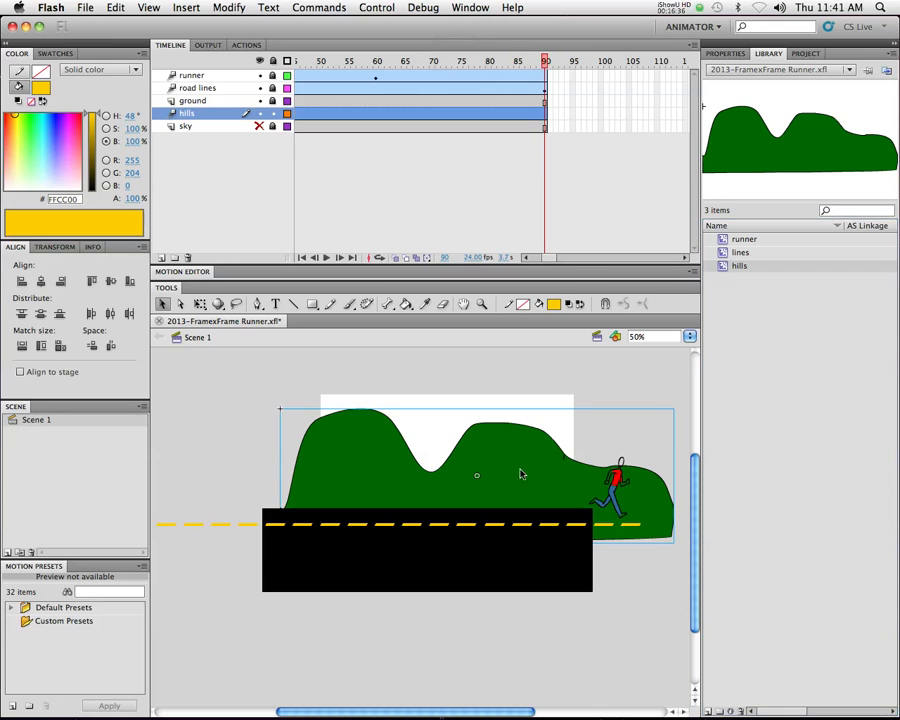
{"action": "left_click_drag", "start_coordinate": [530, 460], "coordinate": [510, 462]}
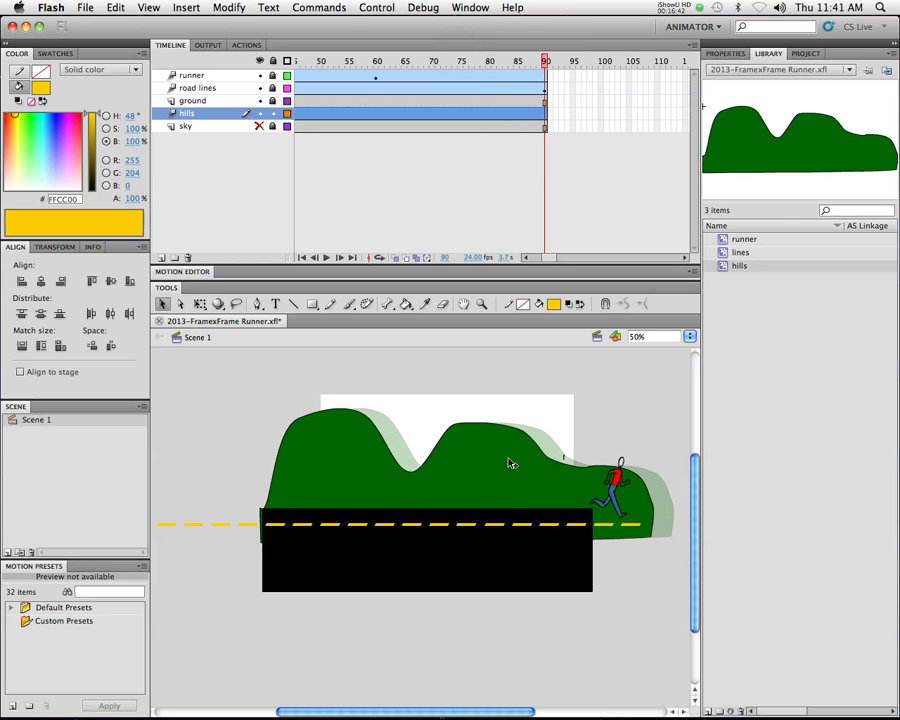
{"action": "left_click", "coordinate": [510, 463]}
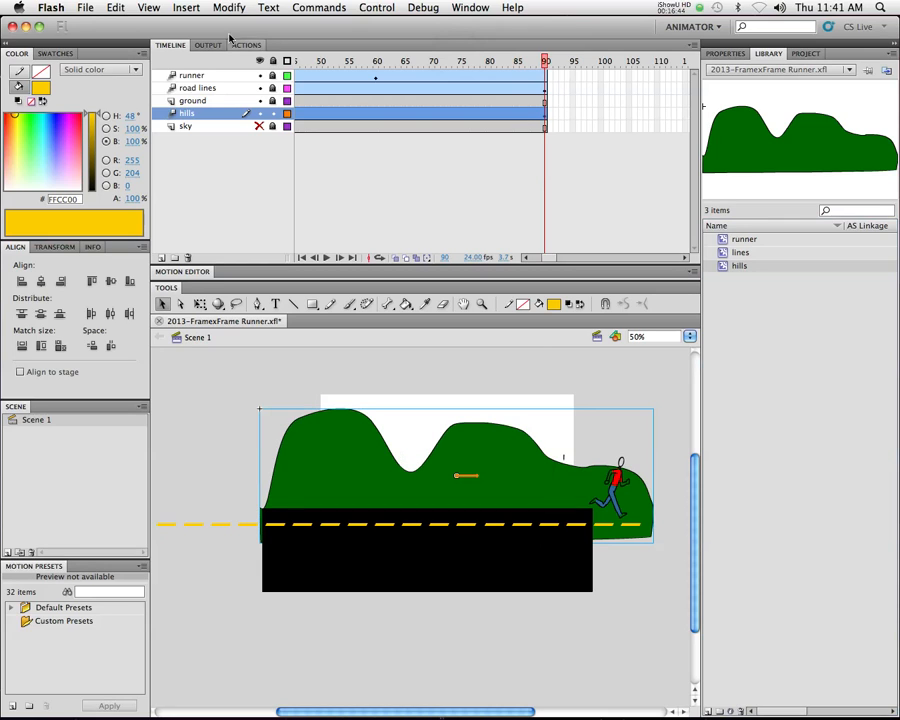
Make the sky layer visible again and test the movie
{"action": "left_click", "coordinate": [259, 126]}
{"action": "key", "text": "super+Return"}
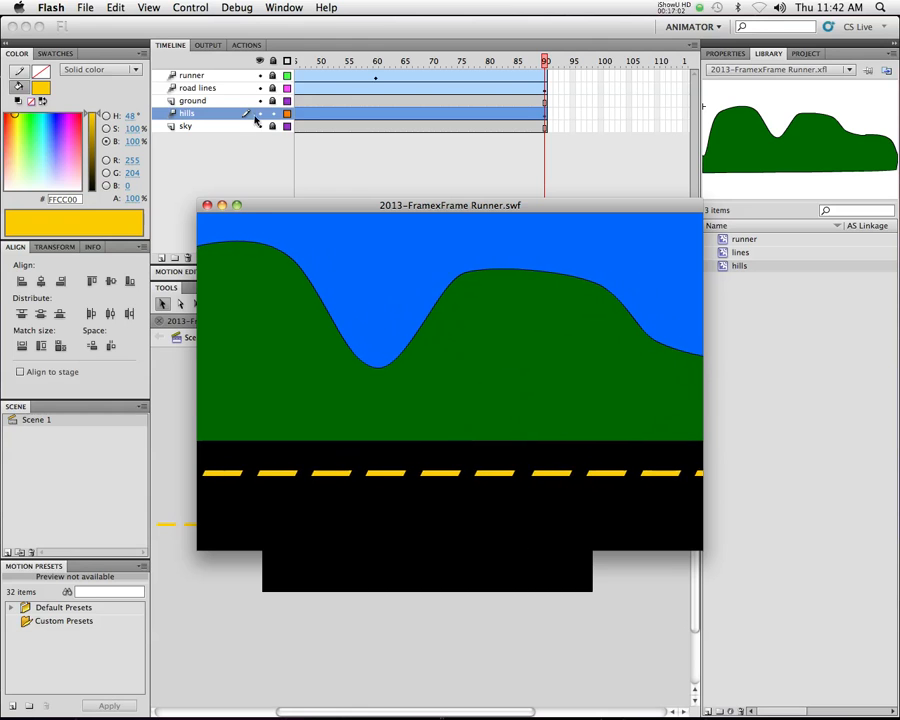
{"action": "left_click", "coordinate": [206, 205]}
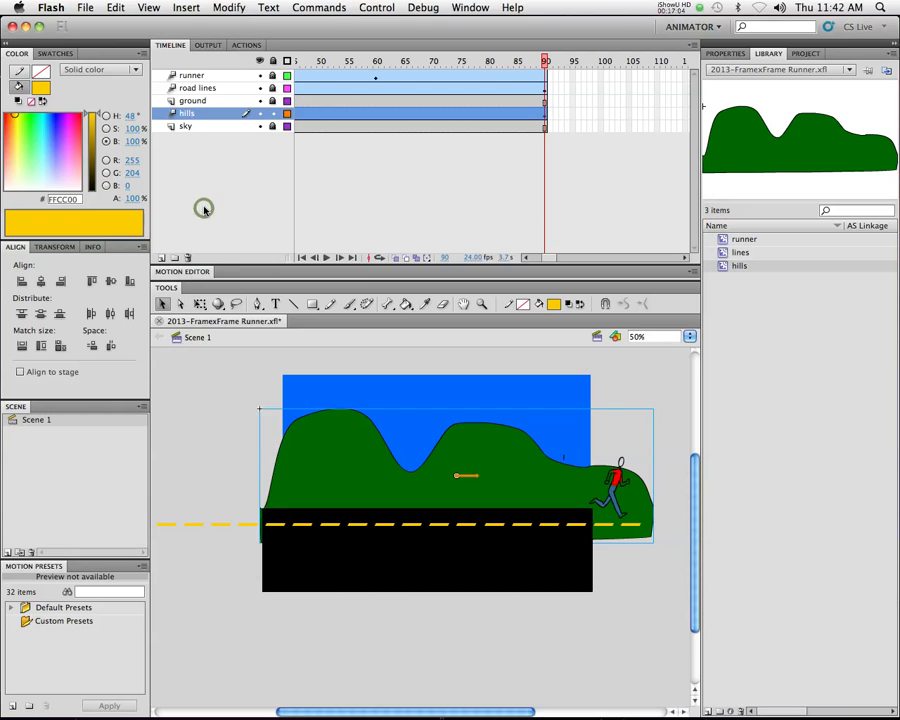
Insert a new layer directly above the hills layer
{"action": "left_click", "coordinate": [193, 101]}
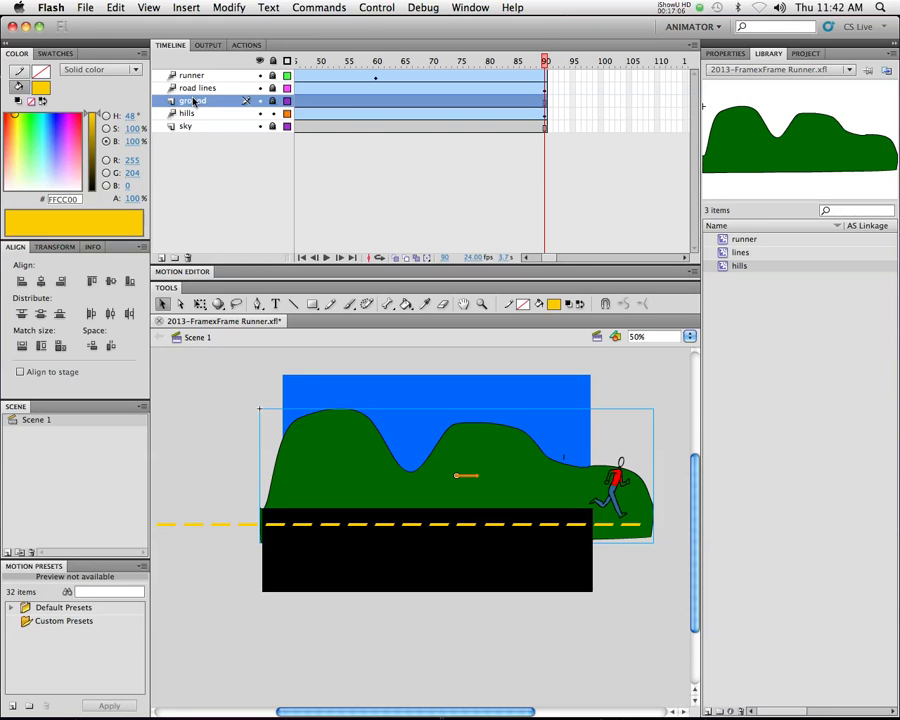
{"action": "left_click", "coordinate": [193, 88]}
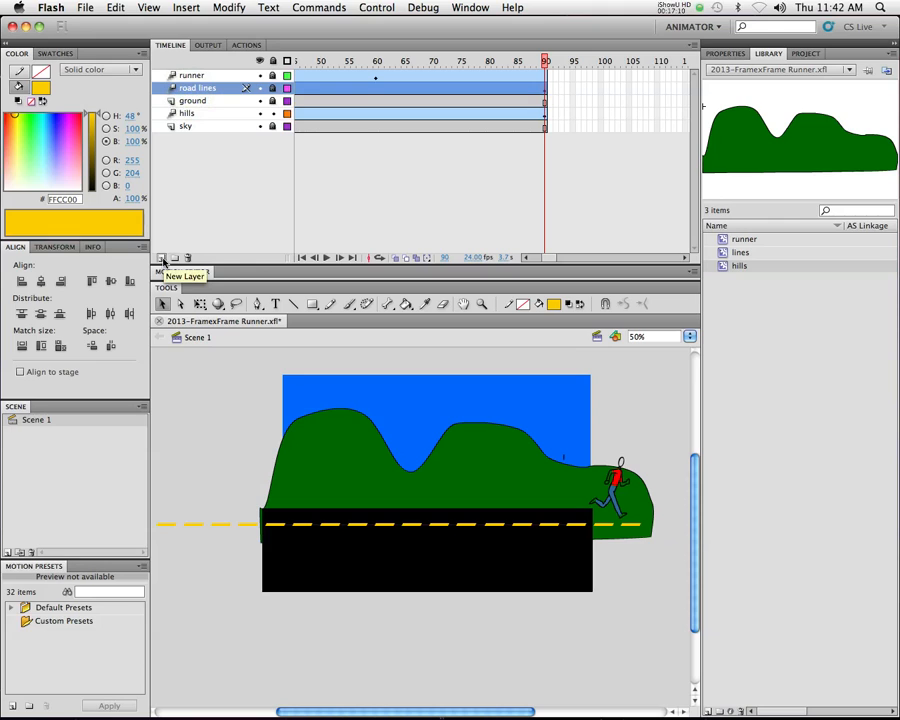
{"action": "left_click", "coordinate": [187, 116]}
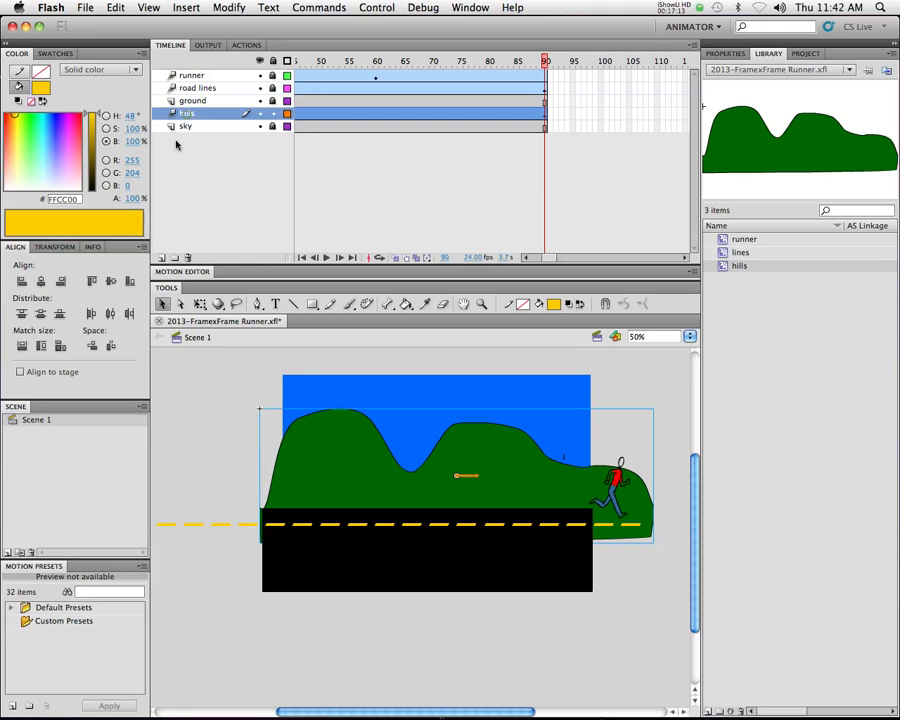
{"action": "left_click", "coordinate": [163, 258]}
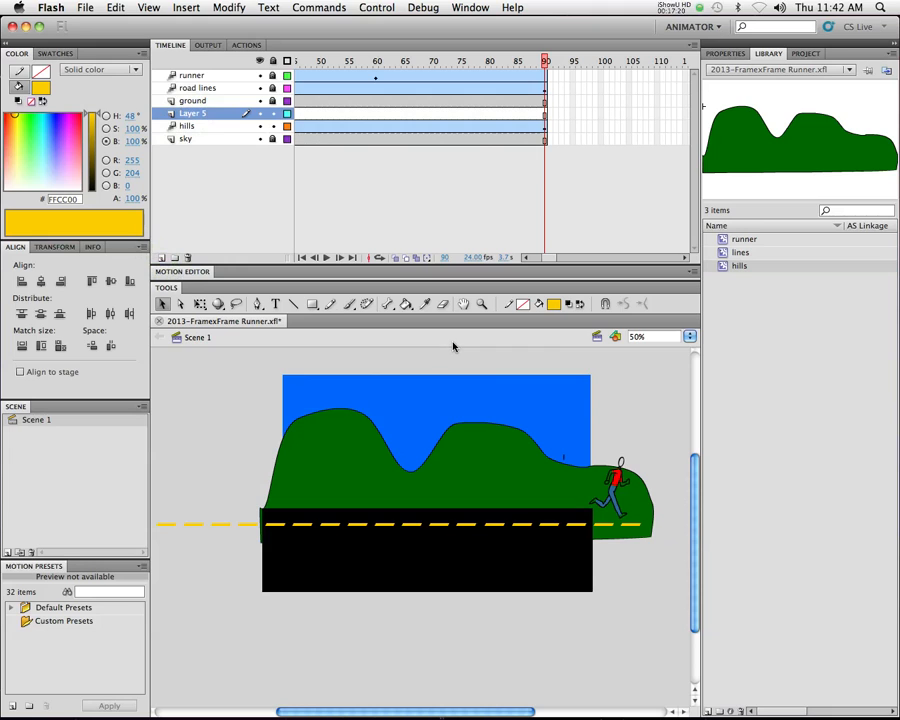
At frame 1, draw a narrow tree trunk rectangle filled with brown #663300 and stand it at the road's upper edge before the left hill
{"action": "left_click", "coordinate": [553, 304]}
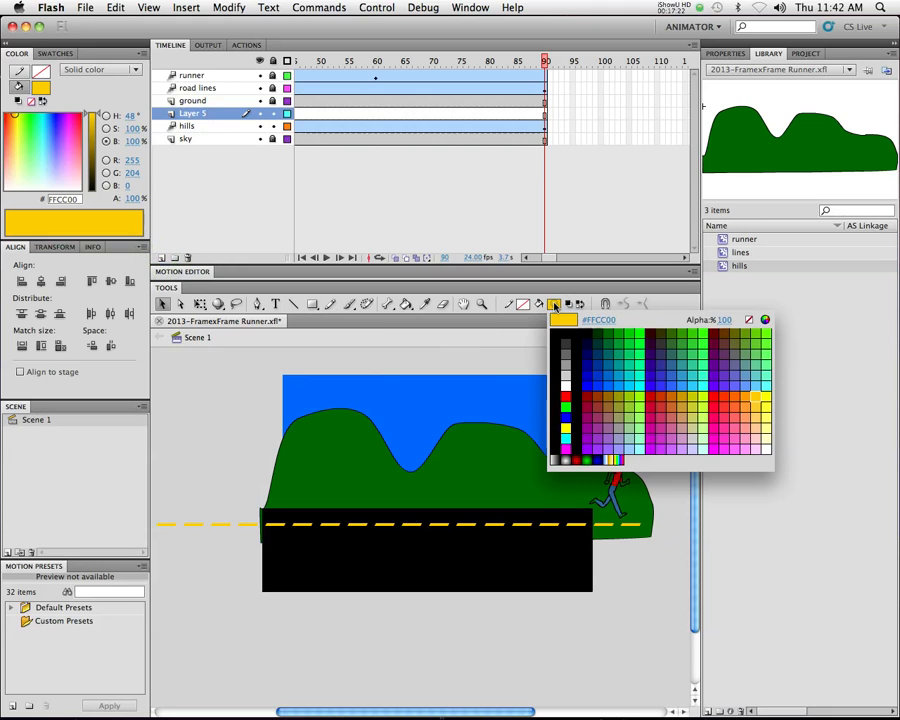
{"action": "left_click", "coordinate": [728, 332]}
{"action": "left_click", "coordinate": [311, 304]}
{"action": "scroll", "coordinate": [360, 67], "scroll_direction": "left", "scroll_amount": 5}
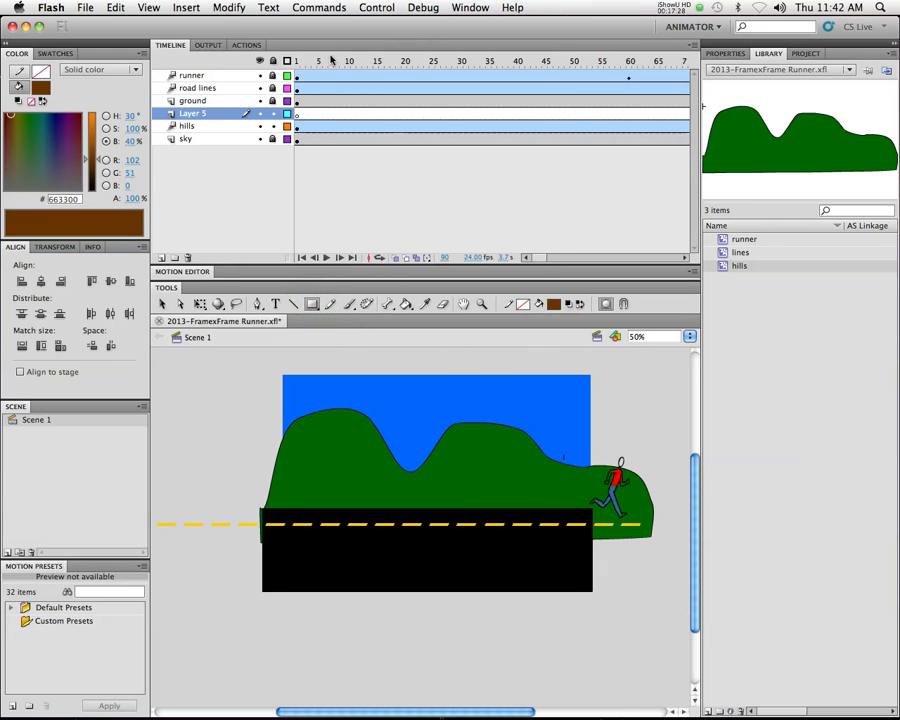
{"action": "left_click_drag", "start_coordinate": [328, 57], "coordinate": [268, 60]}
{"action": "mouse_move", "coordinate": [415, 483]}
{"action": "left_mouse_down"}
{"action": "mouse_move", "coordinate": [420, 522]}
{"action": "mouse_move", "coordinate": [427, 490]}
{"action": "left_mouse_up"}
{"action": "key", "text": "v"}
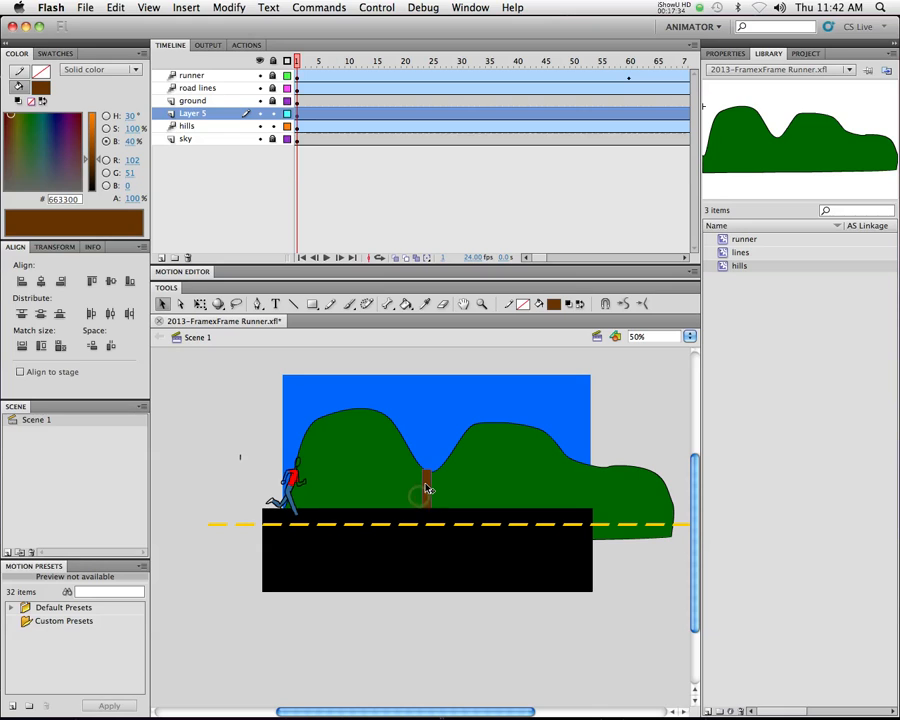
{"action": "left_click", "coordinate": [426, 483]}
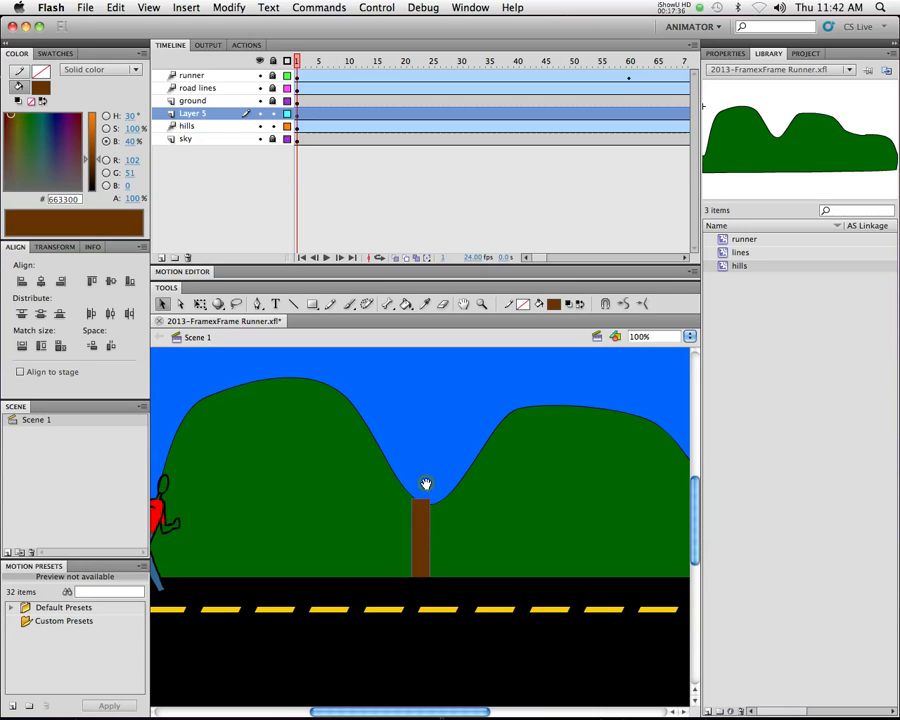
{"action": "left_click_drag", "start_coordinate": [422, 545], "coordinate": [362, 546]}
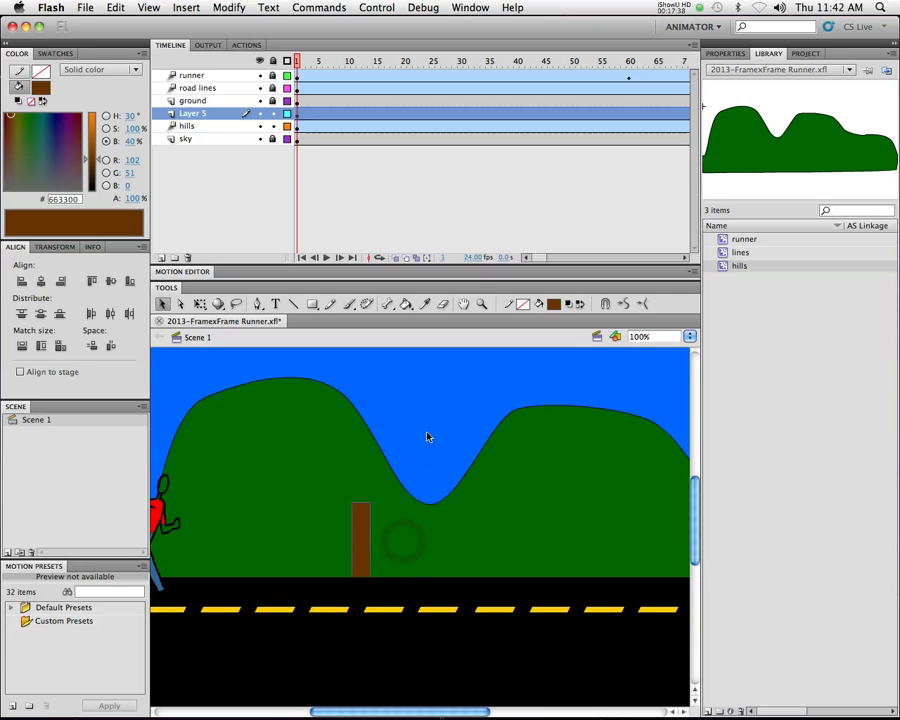
Build the tree's foliage on top of the trunk from many small overlapping ovals filled with dark green #003300
{"action": "left_click_drag", "start_coordinate": [312, 304], "coordinate": [346, 322]}
{"action": "left_click", "coordinate": [553, 305]}
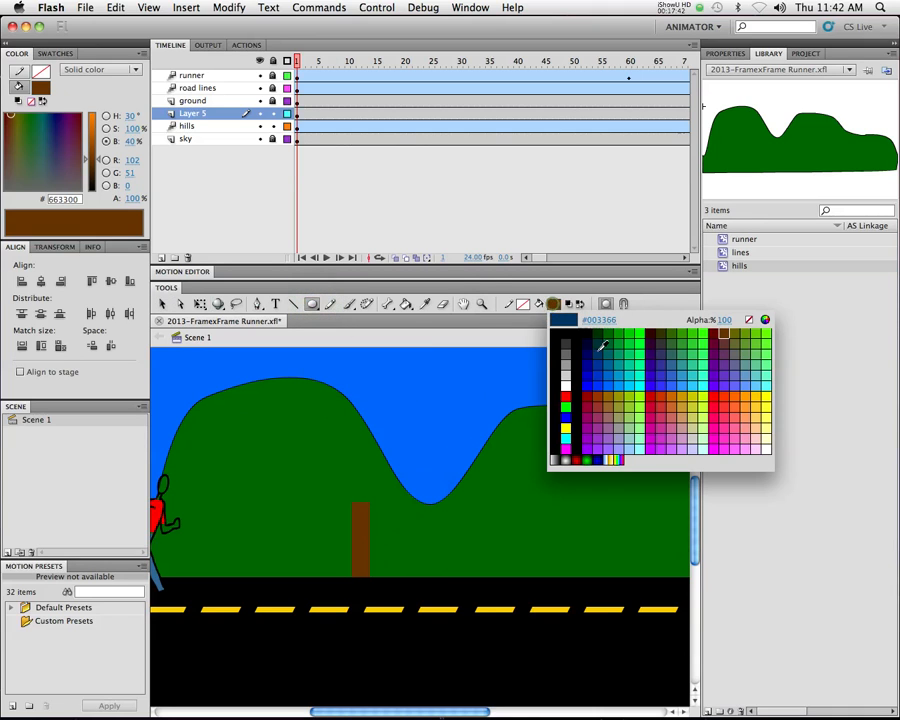
{"action": "left_click", "coordinate": [604, 330]}
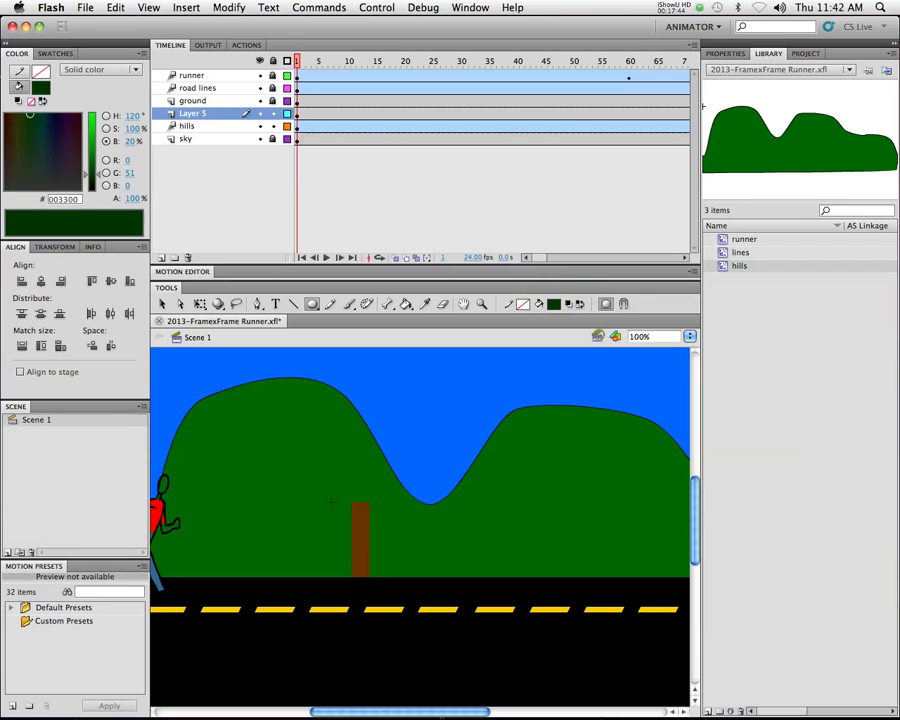
{"action": "mouse_move", "coordinate": [355, 507]}
{"action": "left_mouse_down"}
{"action": "mouse_move", "coordinate": [353, 500]}
{"action": "mouse_move", "coordinate": [366, 502]}
{"action": "left_mouse_up"}
{"action": "left_click_drag", "start_coordinate": [358, 481], "coordinate": [367, 494]}
{"action": "left_click_drag", "start_coordinate": [356, 489], "coordinate": [387, 505]}
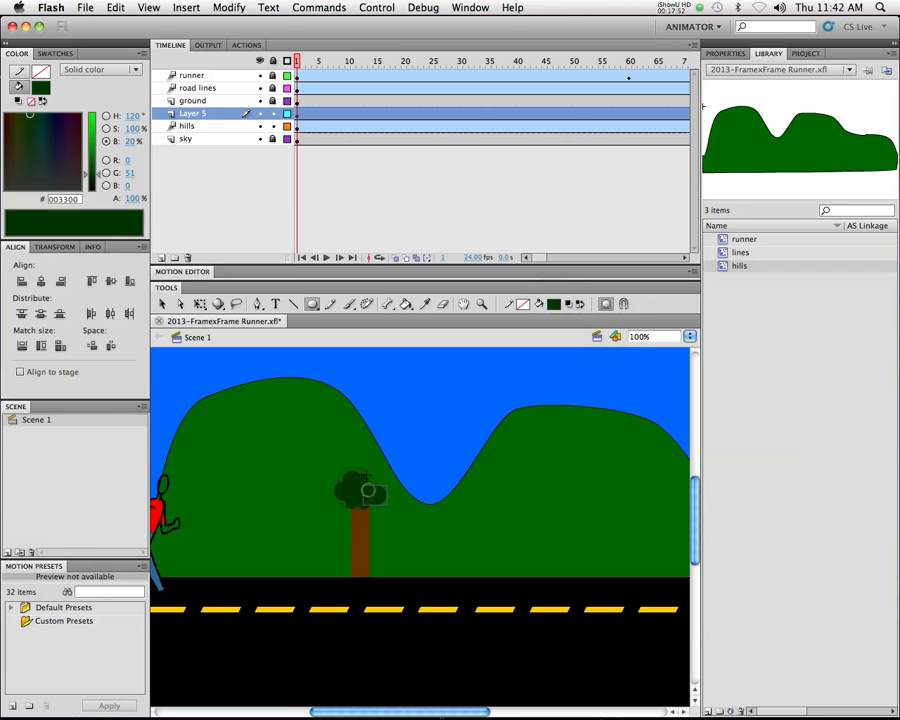
{"action": "mouse_move", "coordinate": [358, 462]}
{"action": "left_mouse_down"}
{"action": "mouse_move", "coordinate": [373, 474]}
{"action": "mouse_move", "coordinate": [366, 478]}
{"action": "left_mouse_up"}
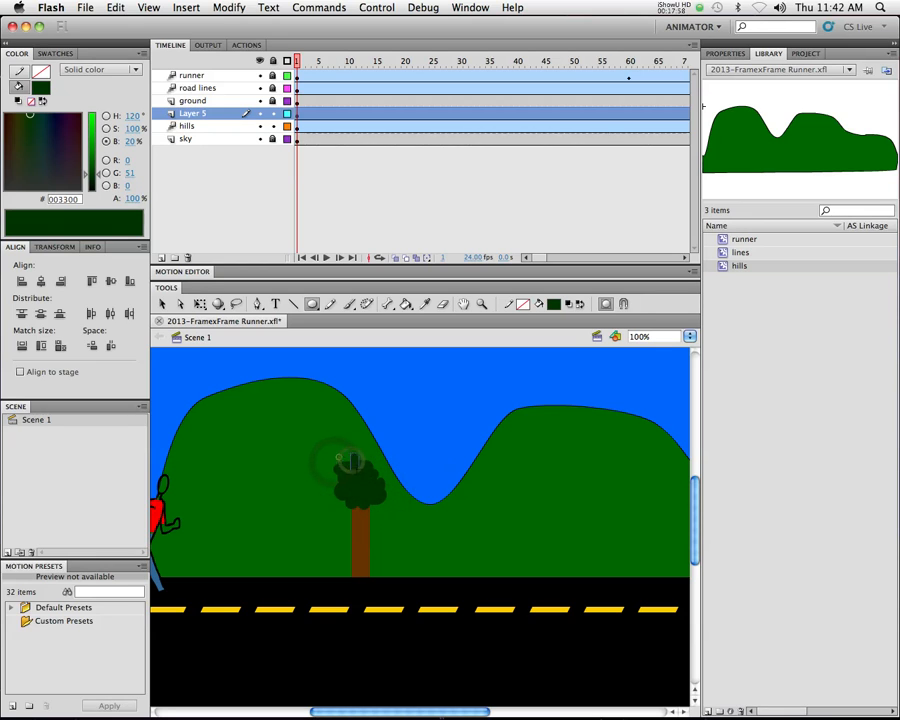
{"action": "mouse_move", "coordinate": [362, 457]}
{"action": "left_mouse_down"}
{"action": "mouse_move", "coordinate": [354, 449]}
{"action": "mouse_move", "coordinate": [375, 450]}
{"action": "mouse_move", "coordinate": [386, 487]}
{"action": "mouse_move", "coordinate": [331, 485]}
{"action": "mouse_move", "coordinate": [331, 460]}
{"action": "mouse_move", "coordinate": [338, 487]}
{"action": "left_mouse_up"}
{"action": "mouse_move", "coordinate": [368, 527]}
{"action": "left_mouse_down"}
{"action": "mouse_move", "coordinate": [348, 510]}
{"action": "mouse_move", "coordinate": [384, 524]}
{"action": "left_mouse_up"}
{"action": "left_click_drag", "start_coordinate": [354, 514], "coordinate": [338, 500]}
{"action": "mouse_move", "coordinate": [373, 498]}
{"action": "left_mouse_down"}
{"action": "mouse_move", "coordinate": [387, 509]}
{"action": "mouse_move", "coordinate": [405, 486]}
{"action": "mouse_move", "coordinate": [397, 510]}
{"action": "left_mouse_up"}
{"action": "left_click_drag", "start_coordinate": [386, 466], "coordinate": [347, 463]}
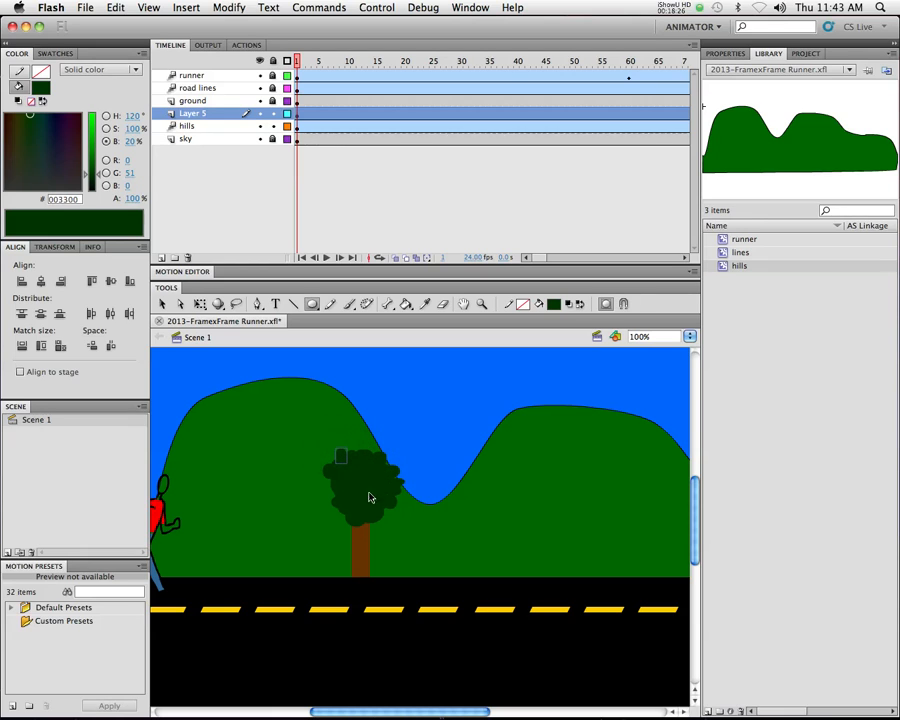
Lock the hills layer, select the trunk and all foliage ovals, and convert them to a movie clip symbol named tree
{"action": "key", "text": "v"}
{"action": "left_click_drag", "start_coordinate": [304, 425], "coordinate": [398, 557]}
{"action": "key", "text": "super+z"}
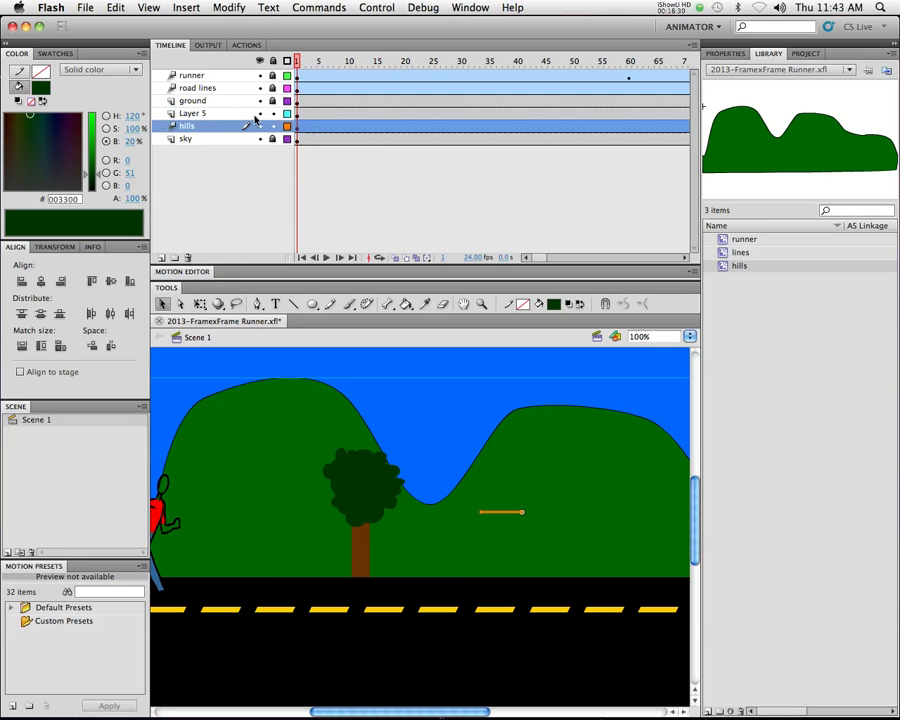
{"action": "left_click_drag", "start_coordinate": [317, 420], "coordinate": [405, 528]}
{"action": "right_click", "coordinate": [360, 504]}
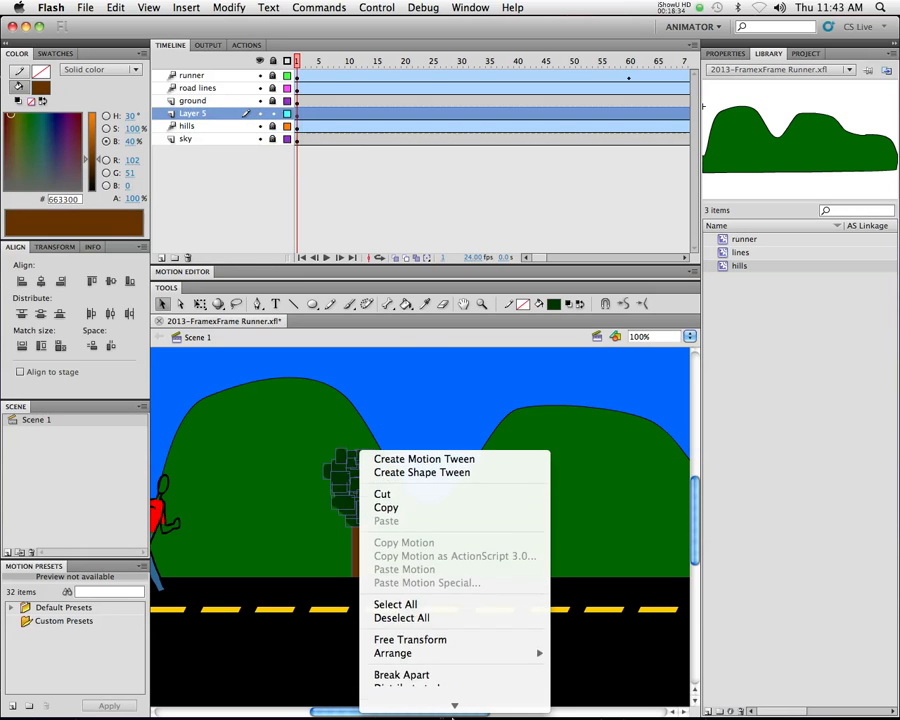
{"action": "left_click", "coordinate": [449, 690]}
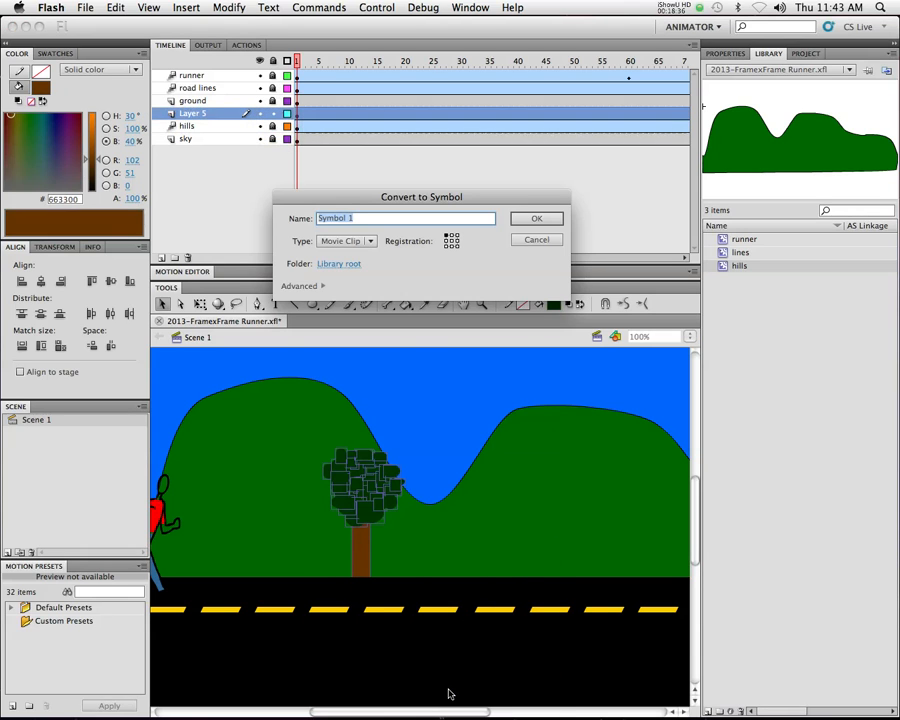
{"action": "type", "text": "tree"}
{"action": "key", "text": "Return"}
Move the tree closer to the runner and duplicate it into a row along the road extending well past the stage's right edge
{"action": "left_click", "coordinate": [375, 517], "text": "alt"}
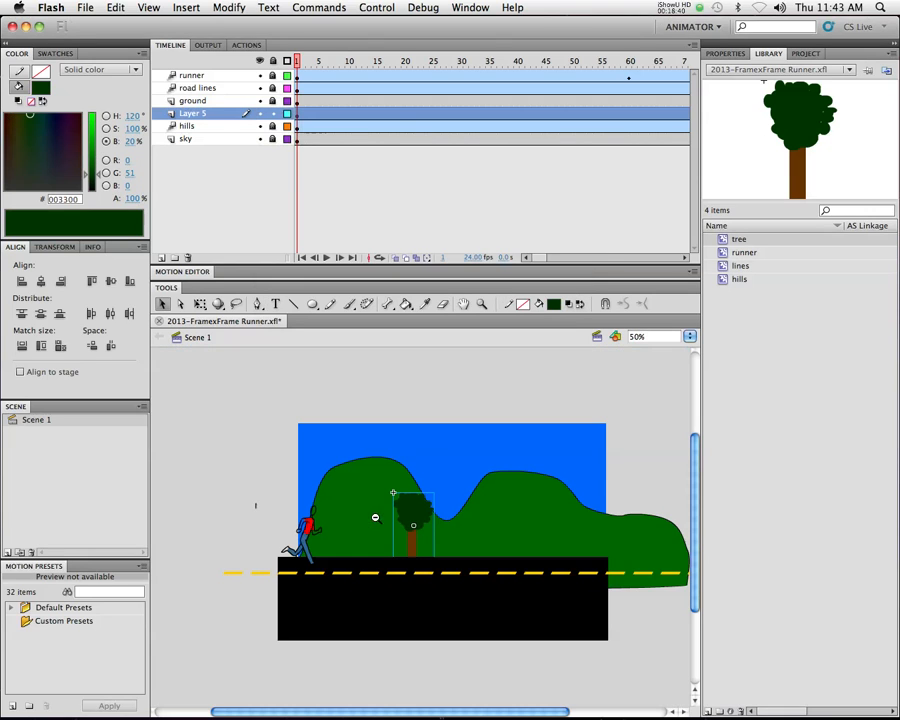
{"action": "left_click_drag", "start_coordinate": [414, 508], "coordinate": [370, 508]}
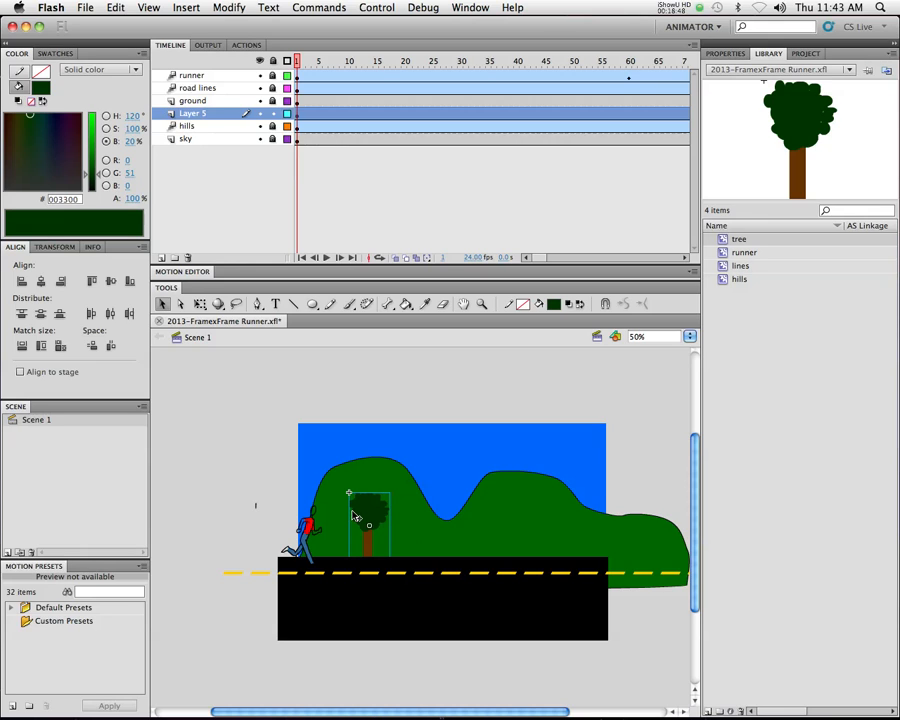
{"action": "left_click_drag", "start_coordinate": [367, 518], "coordinate": [562, 525]}
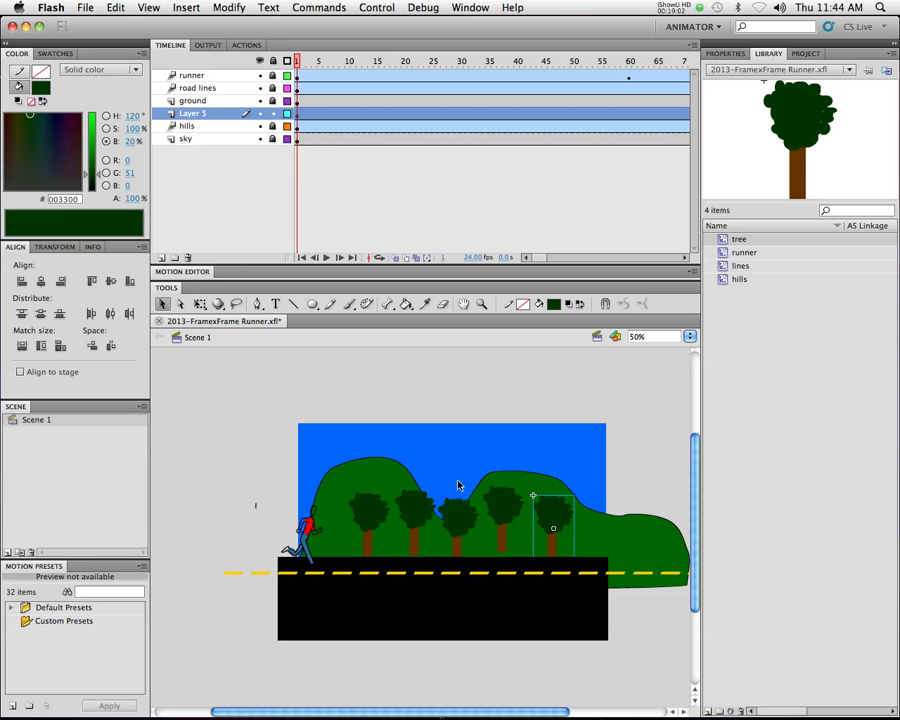
{"action": "left_click_drag", "start_coordinate": [362, 512], "coordinate": [307, 511]}
{"action": "left_click_drag", "start_coordinate": [508, 511], "coordinate": [650, 522]}
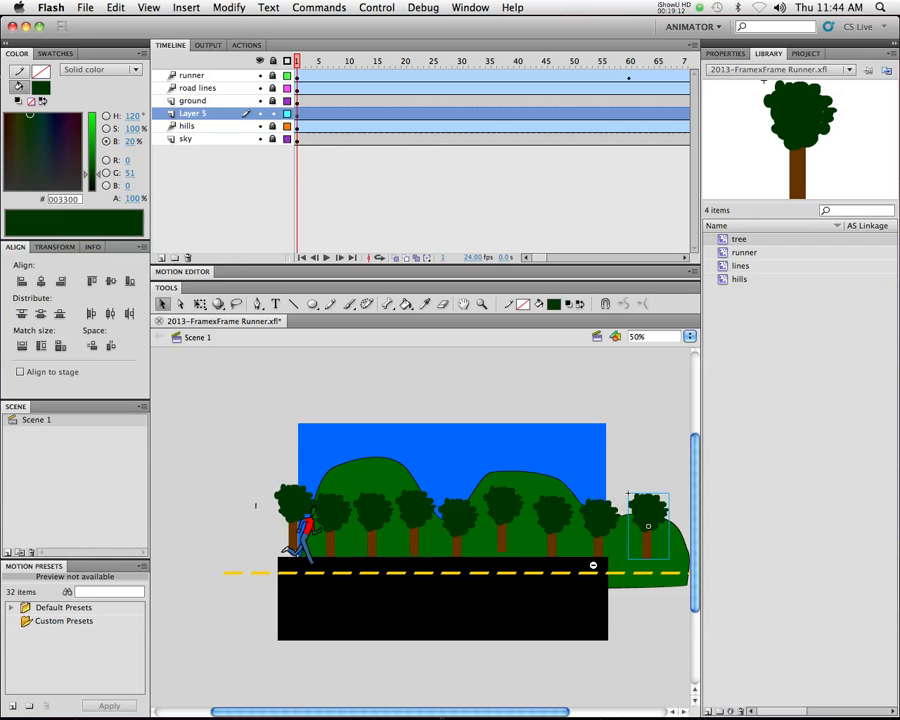
{"action": "left_click", "coordinate": [593, 566]}
{"action": "left_click_drag", "start_coordinate": [437, 505], "coordinate": [532, 512]}
Select the whole row of trees and convert it to a movie clip symbol named forest-Level1
{"action": "left_click_drag", "start_coordinate": [222, 470], "coordinate": [582, 551]}
{"action": "right_click", "coordinate": [455, 513]}
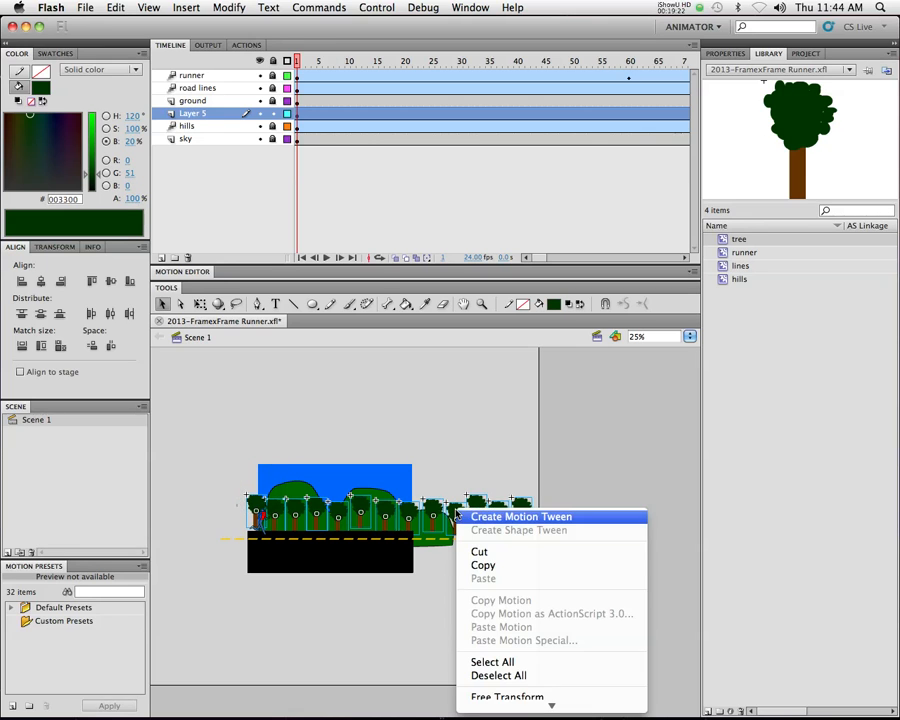
{"action": "mouse_move", "coordinate": [583, 706]}
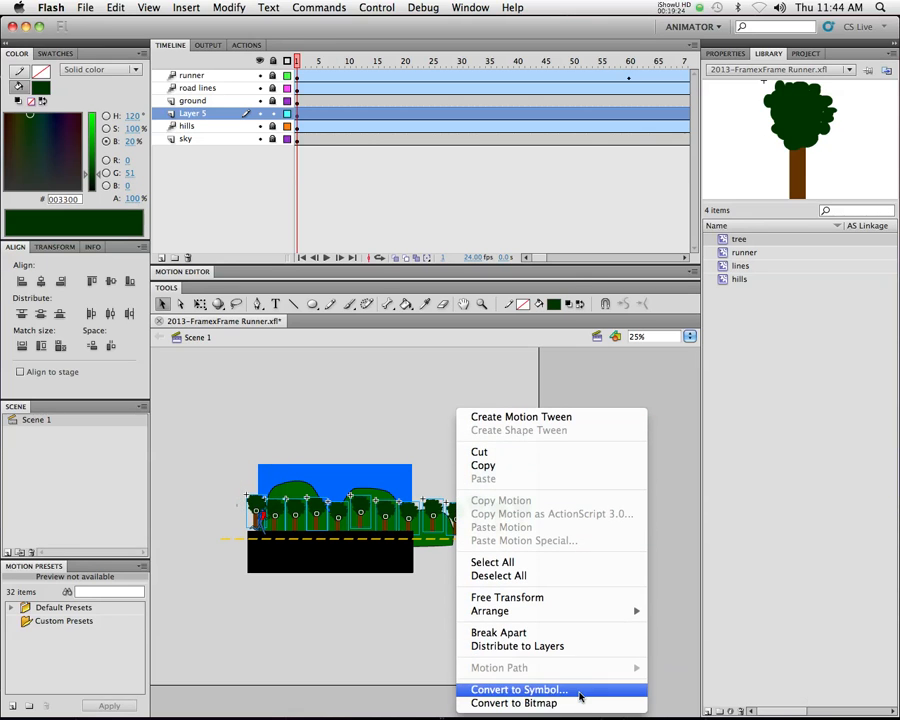
{"action": "left_click", "coordinate": [518, 689]}
{"action": "type", "text": "t-Level1"}
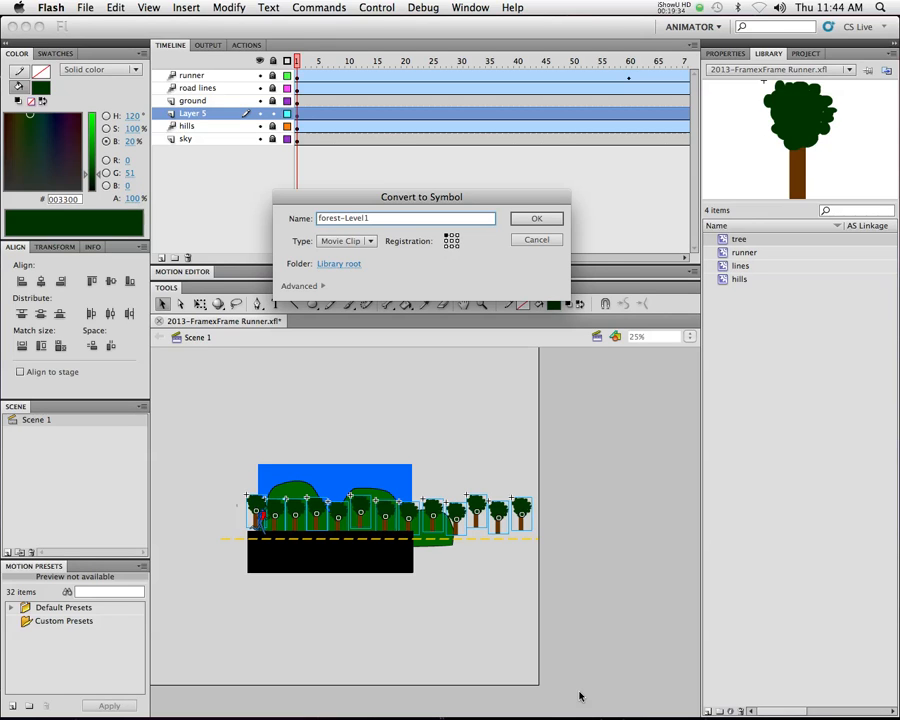
{"action": "key", "text": "Return"}
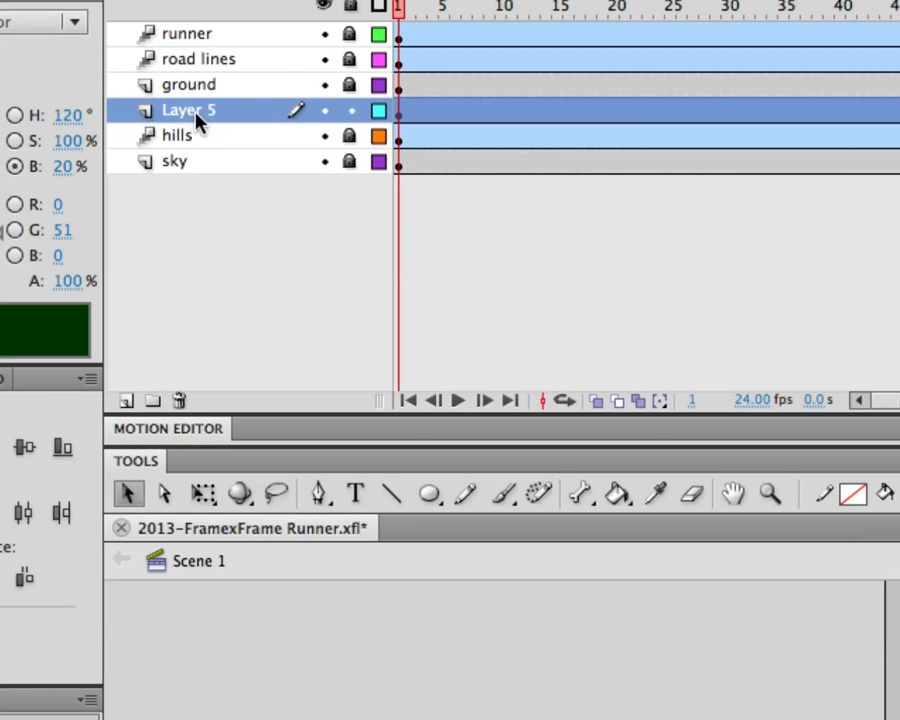
Rename the tree row's layer, Layer 5, as forest-Level1
{"action": "double_click", "coordinate": [196, 114]}
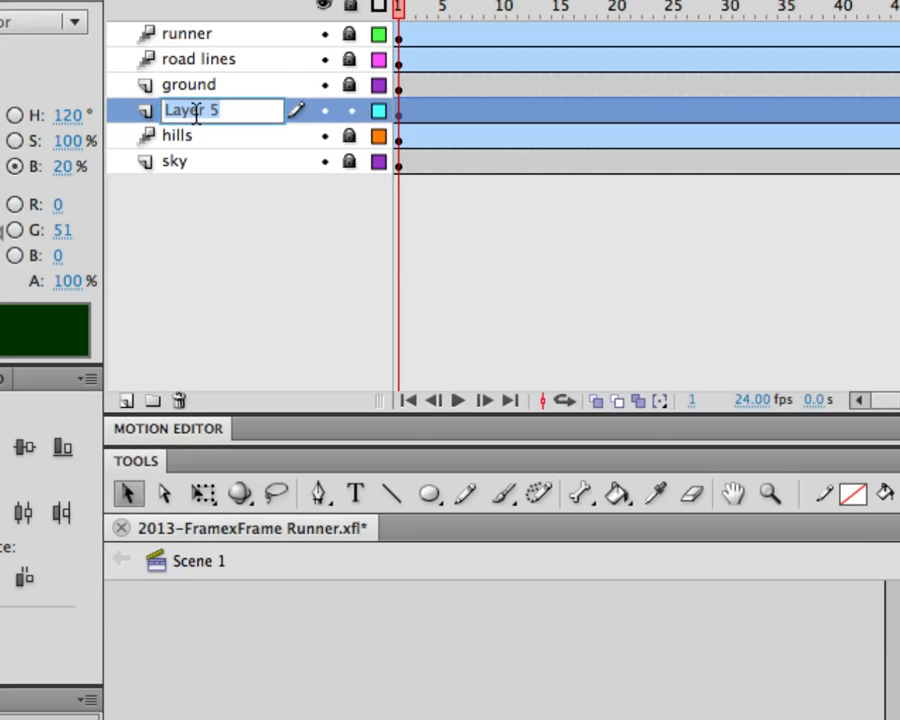
{"action": "type", "text": "forest-Level1"}
{"action": "key", "text": "Return"}
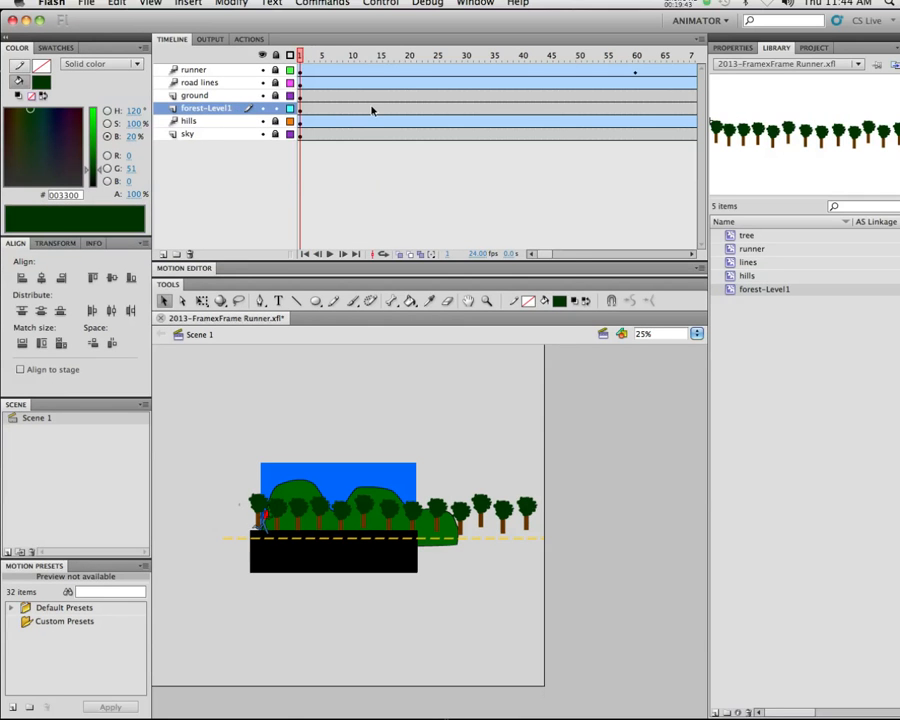
Add a motion tween to forest-Level1 that slides the tree row left by frame 90, and test the movie
{"action": "right_click", "coordinate": [372, 110]}
{"action": "left_click", "coordinate": [466, 109]}
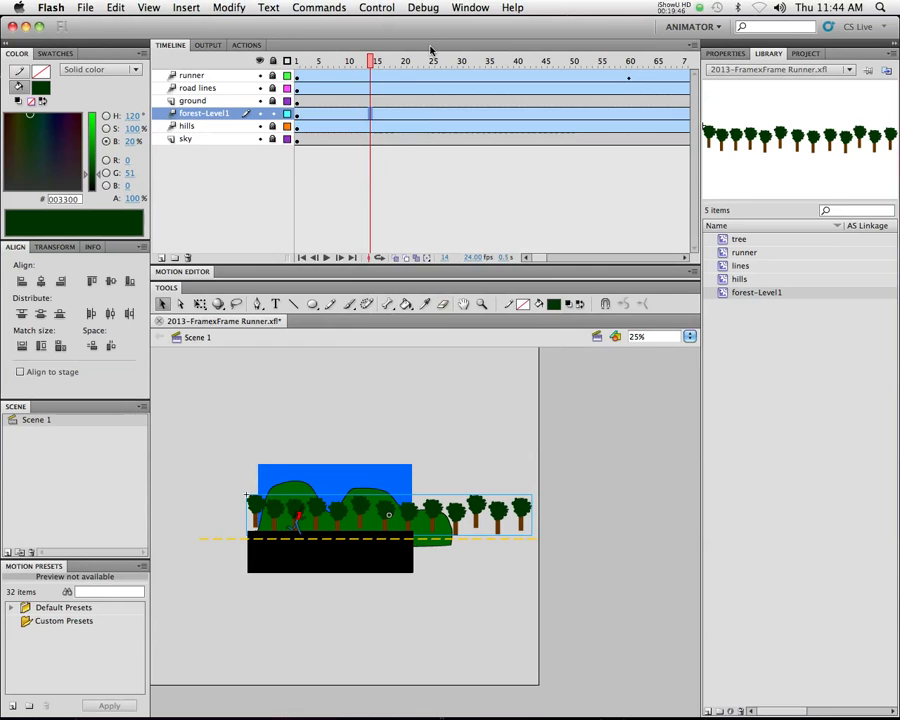
{"action": "left_click_drag", "start_coordinate": [465, 56], "coordinate": [547, 61]}
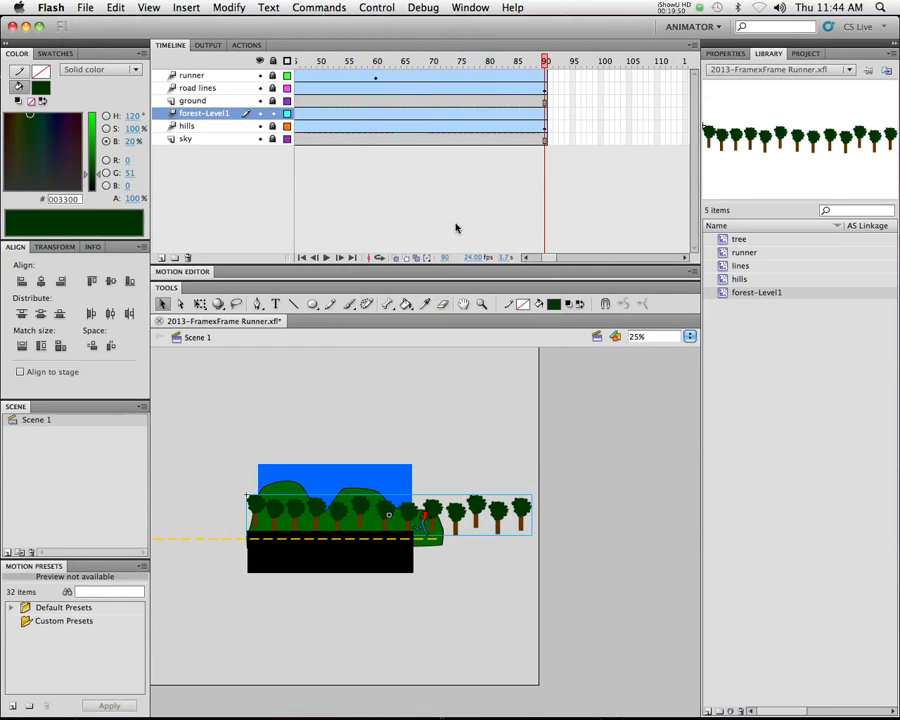
{"action": "left_click_drag", "start_coordinate": [494, 513], "coordinate": [439, 512]}
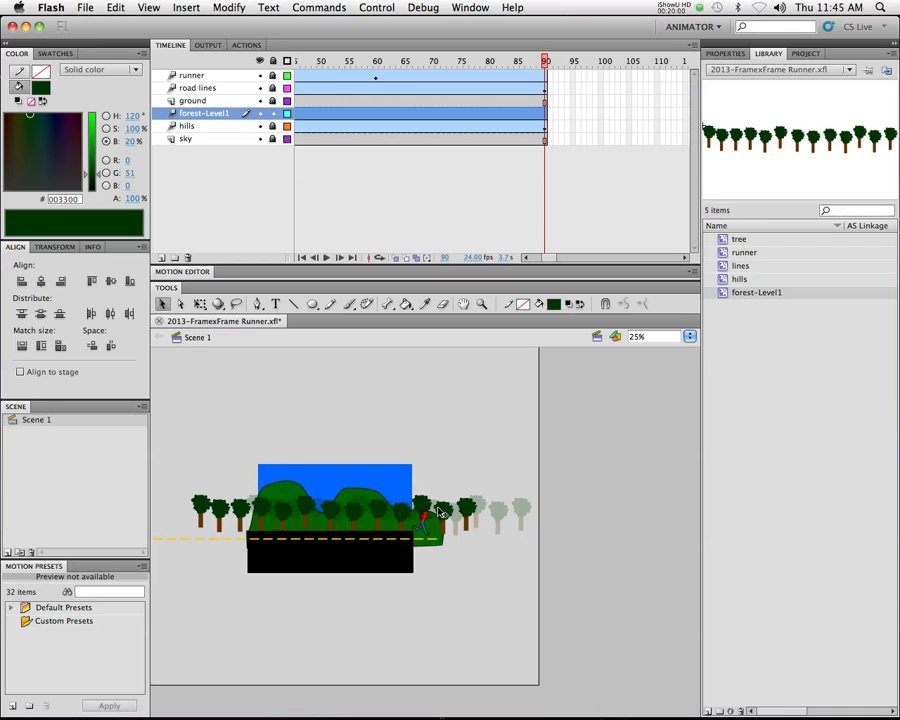
{"action": "left_click_drag", "start_coordinate": [439, 512], "coordinate": [439, 512]}
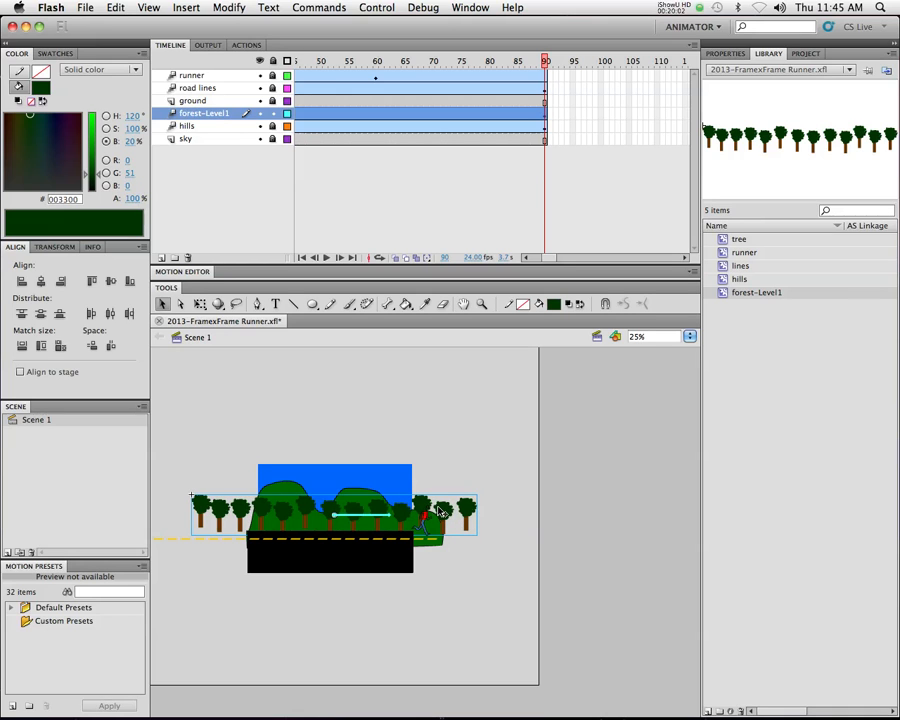
{"action": "key", "text": "super+Return"}
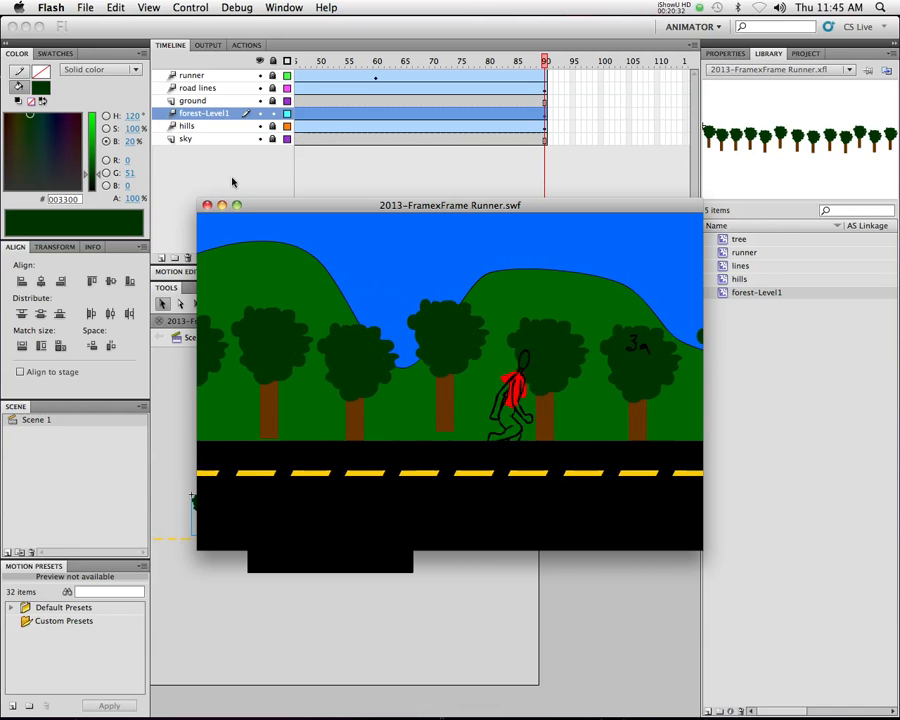
{"action": "left_click", "coordinate": [206, 205]}
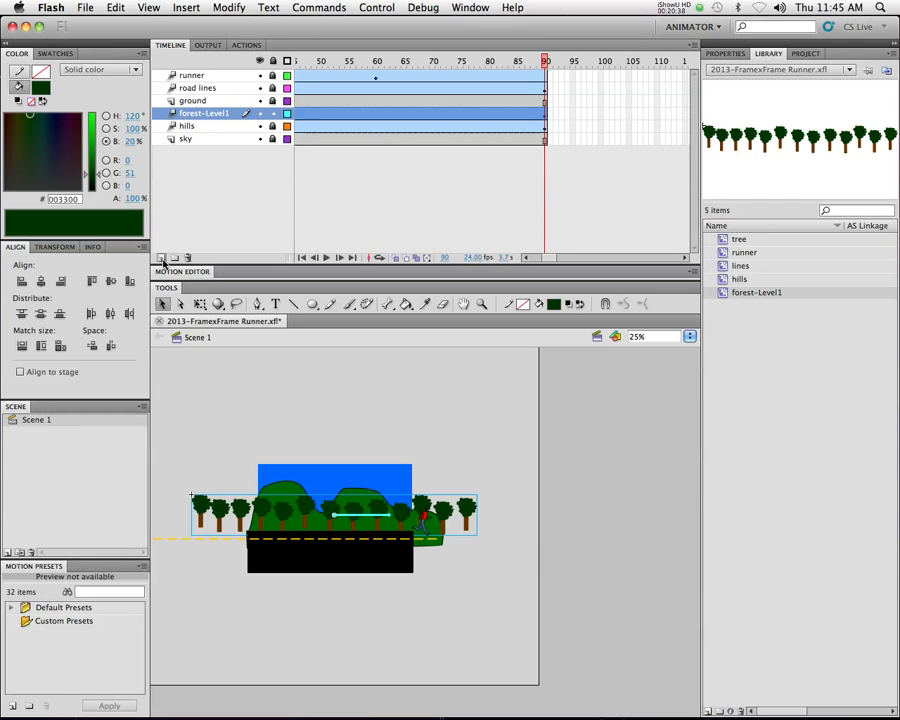
Add a new layer directly below forest-Level1 and name it forest-Level2
{"action": "left_click", "coordinate": [162, 258]}
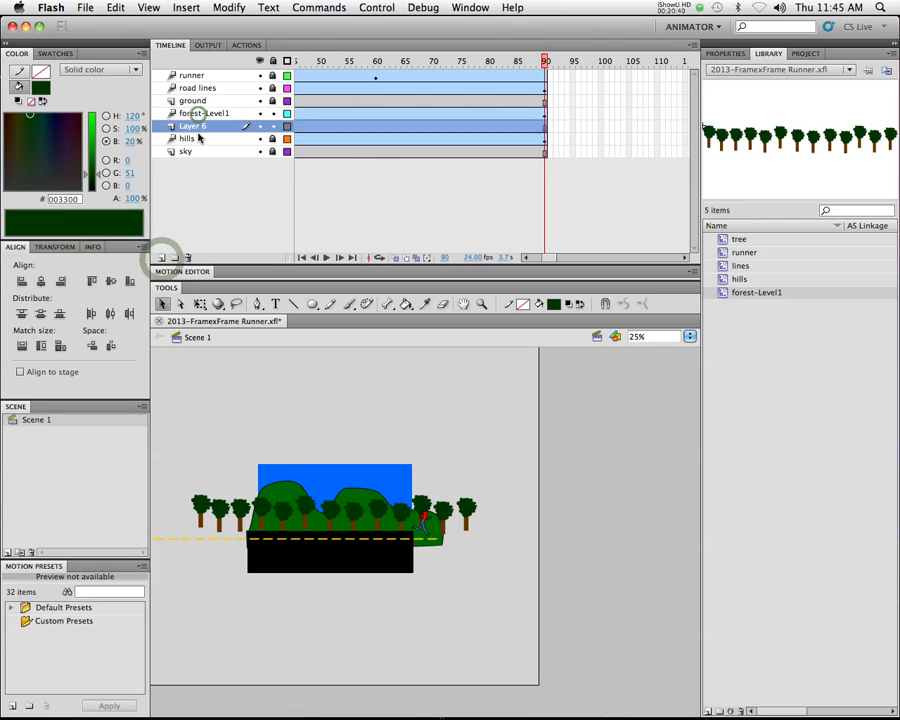
{"action": "double_click", "coordinate": [197, 127]}
{"action": "type", "text": "fo"}
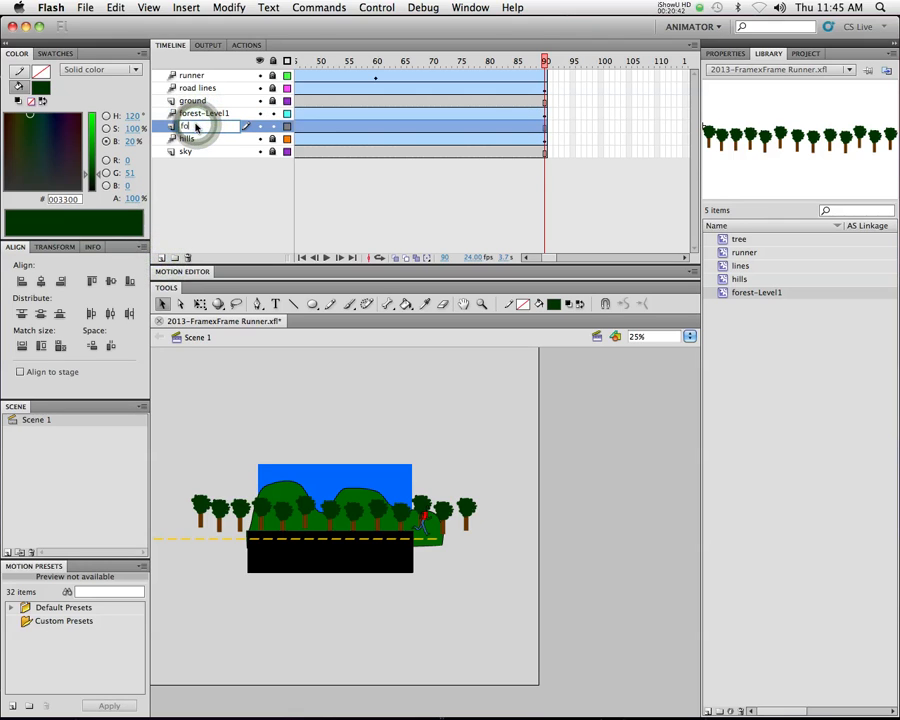
{"action": "type", "text": "rest-1"}
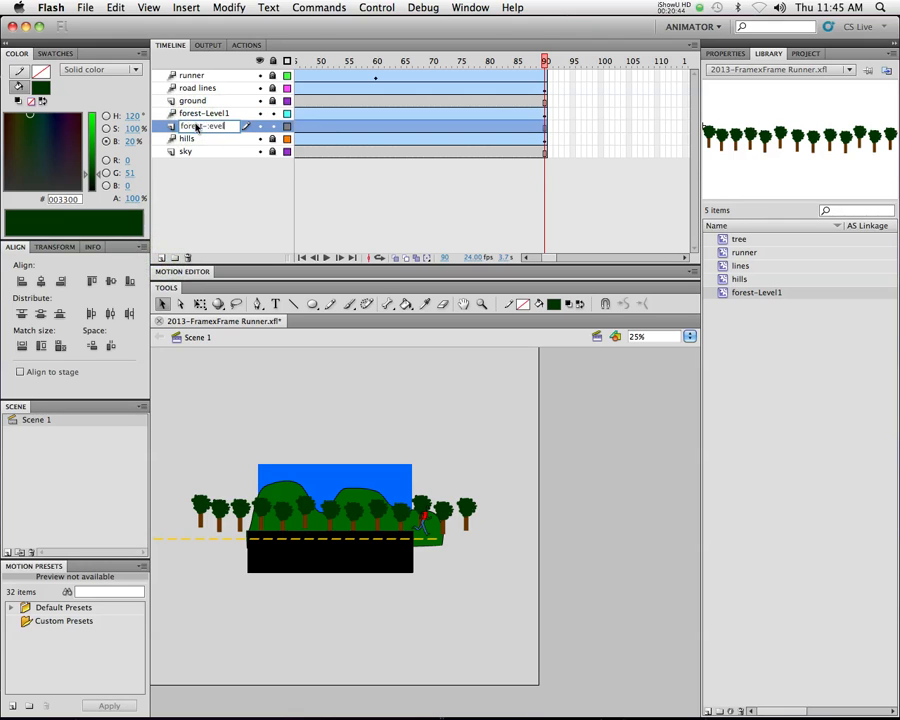
{"action": "type", "text": "evel2"}
{"action": "key", "text": "BackSpace"}
{"action": "key", "text": "Return"}
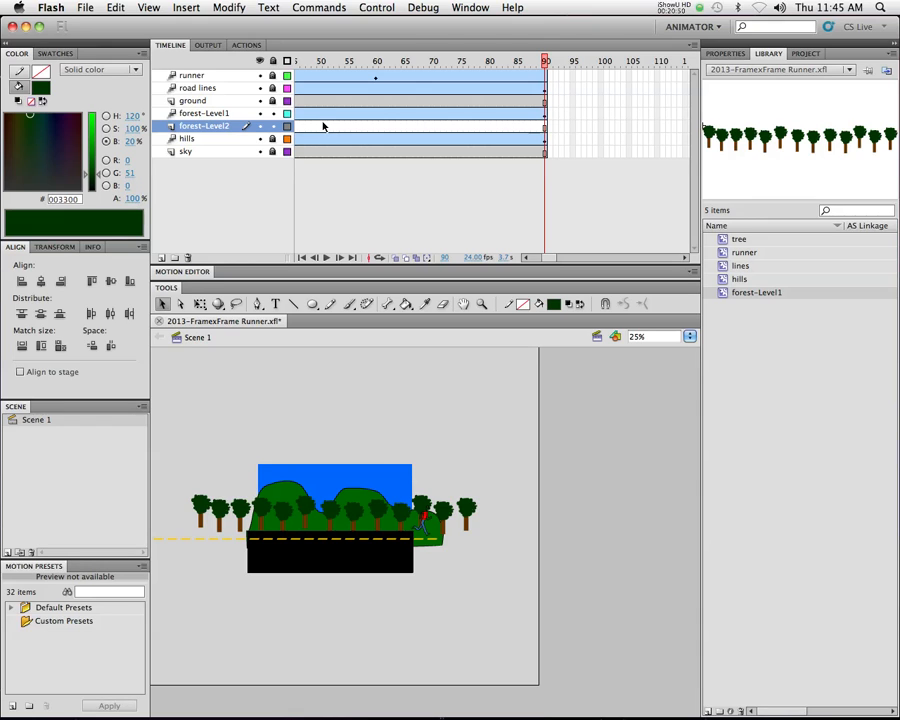
Duplicate the forest-Level1 library symbol as a movie clip named forest-Level2
{"action": "right_click", "coordinate": [737, 293]}
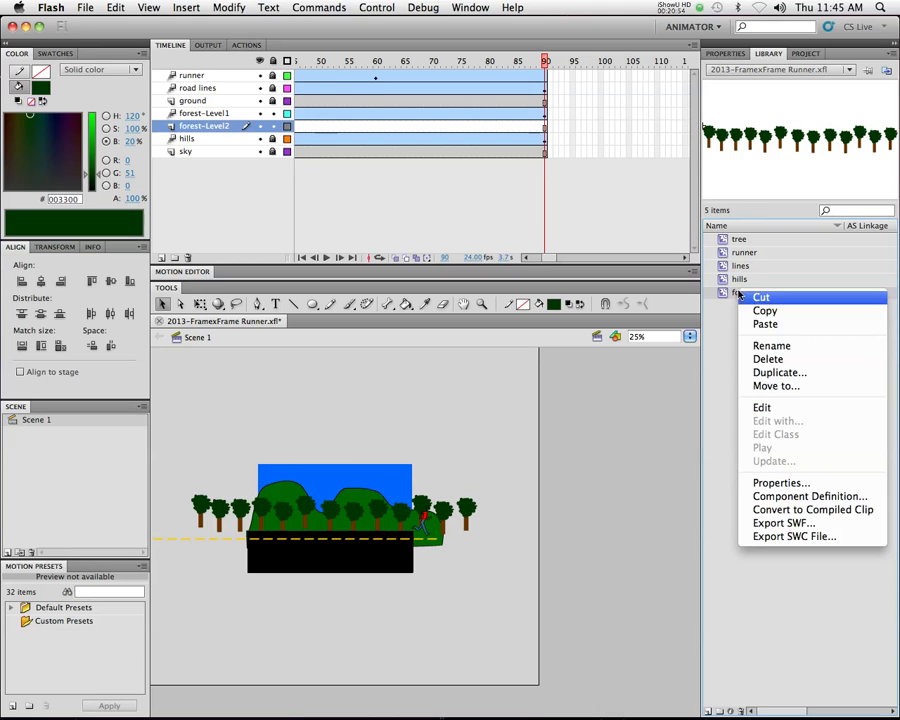
{"action": "left_click", "coordinate": [779, 373]}
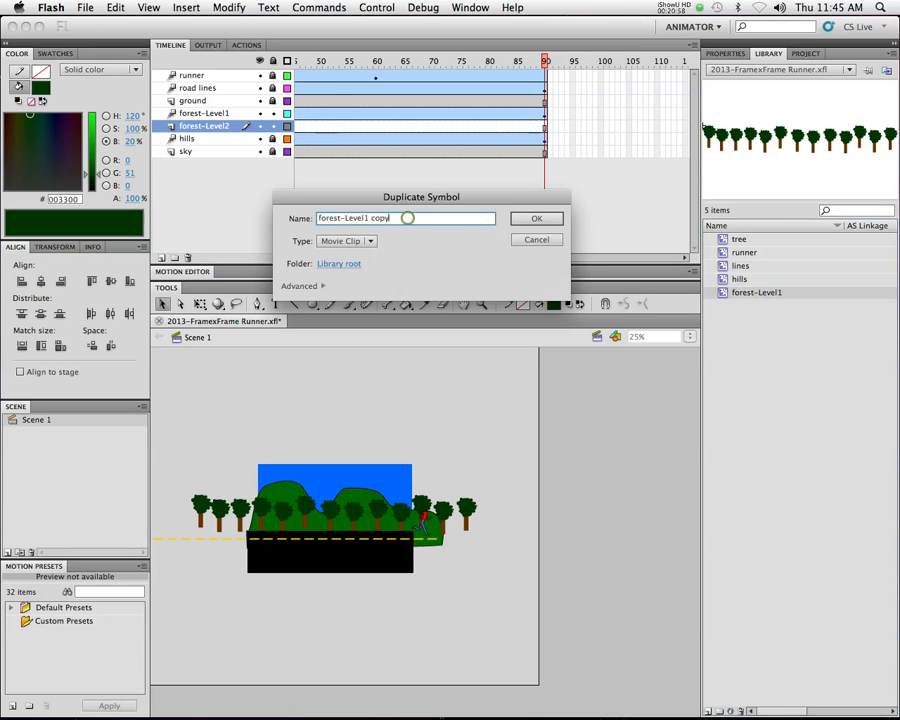
{"action": "left_click_drag", "start_coordinate": [406, 217], "coordinate": [367, 217]}
{"action": "type", "text": "2"}
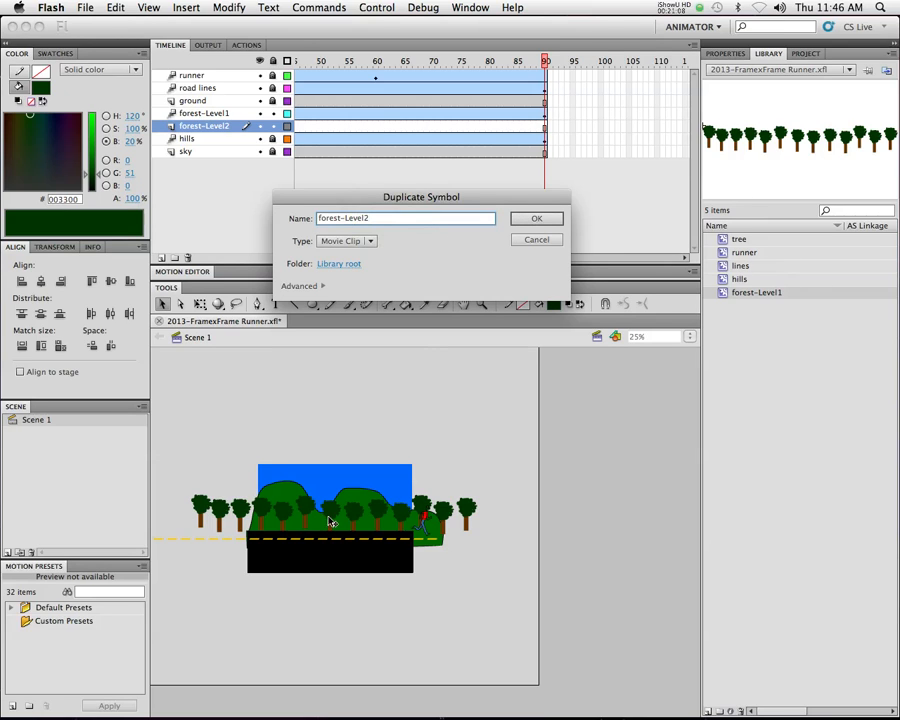
{"action": "left_click", "coordinate": [536, 220]}
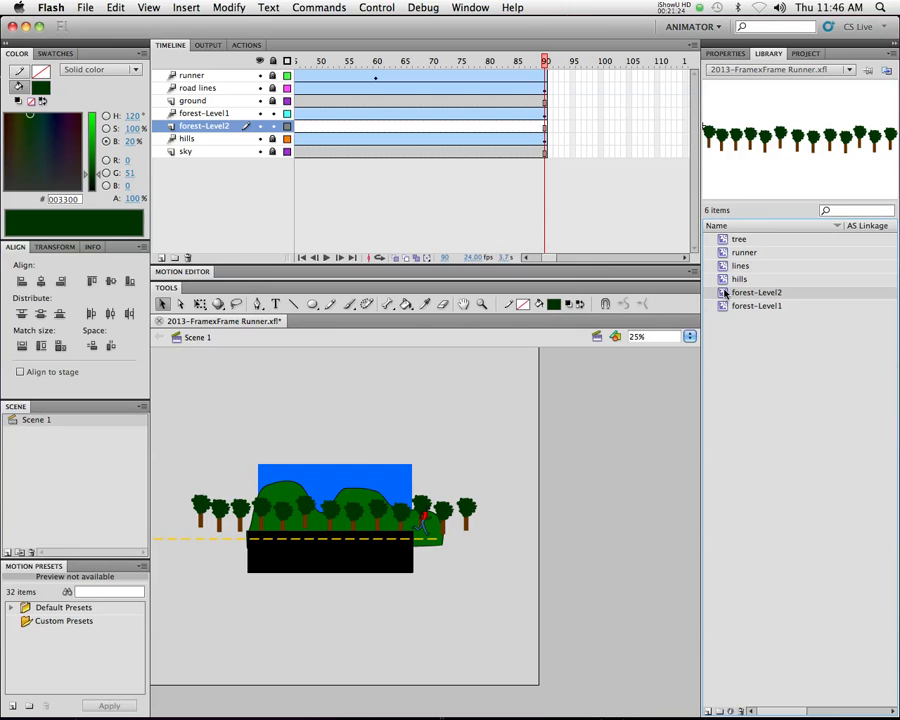
Place the forest-Level2 symbol on its layer and, at frame 1, flip it horizontally above the stage
{"action": "left_click_drag", "start_coordinate": [292, 487], "coordinate": [316, 516]}
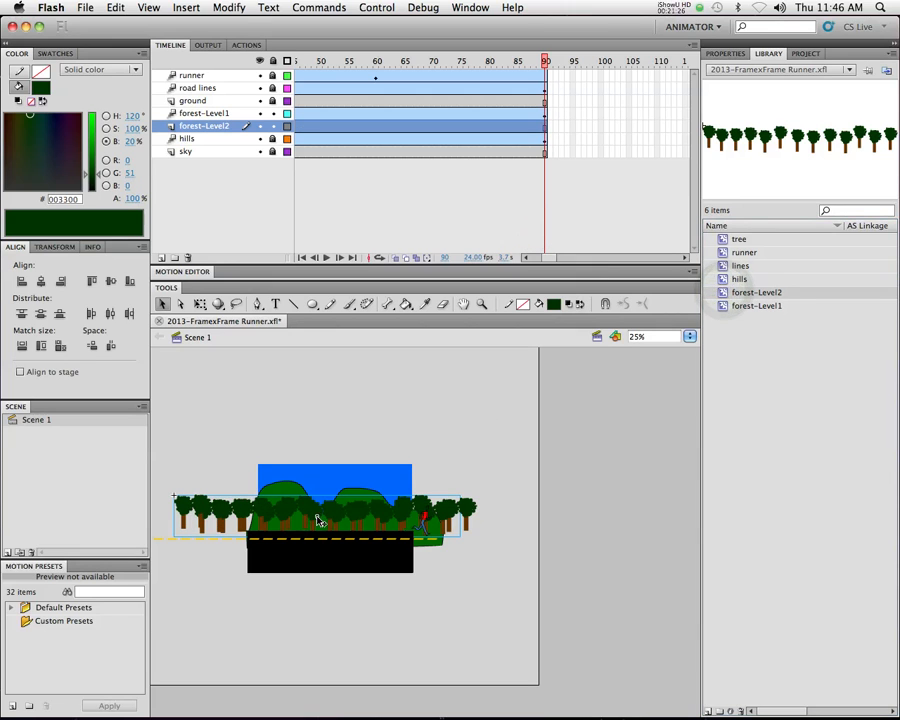
{"action": "left_click_drag", "start_coordinate": [544, 60], "coordinate": [254, 60]}
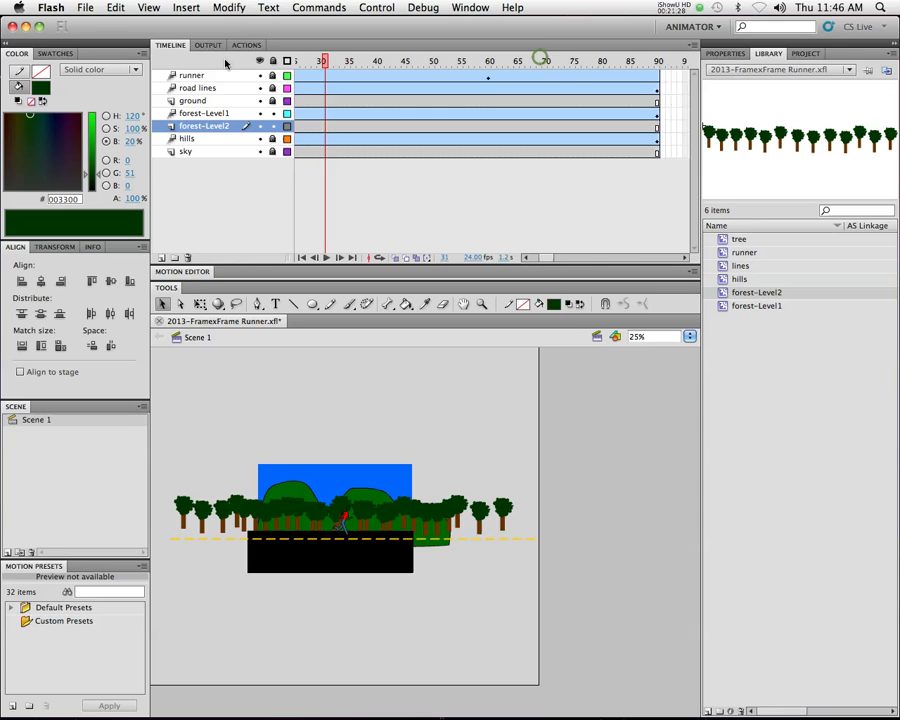
{"action": "left_click_drag", "start_coordinate": [202, 518], "coordinate": [222, 455]}
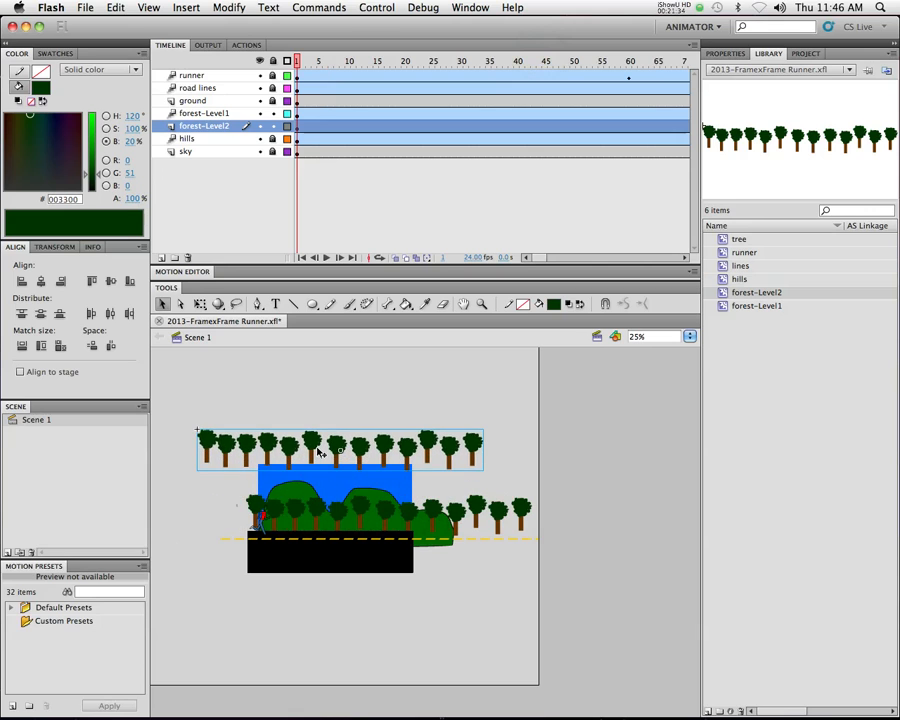
{"action": "left_click", "coordinate": [229, 7]}
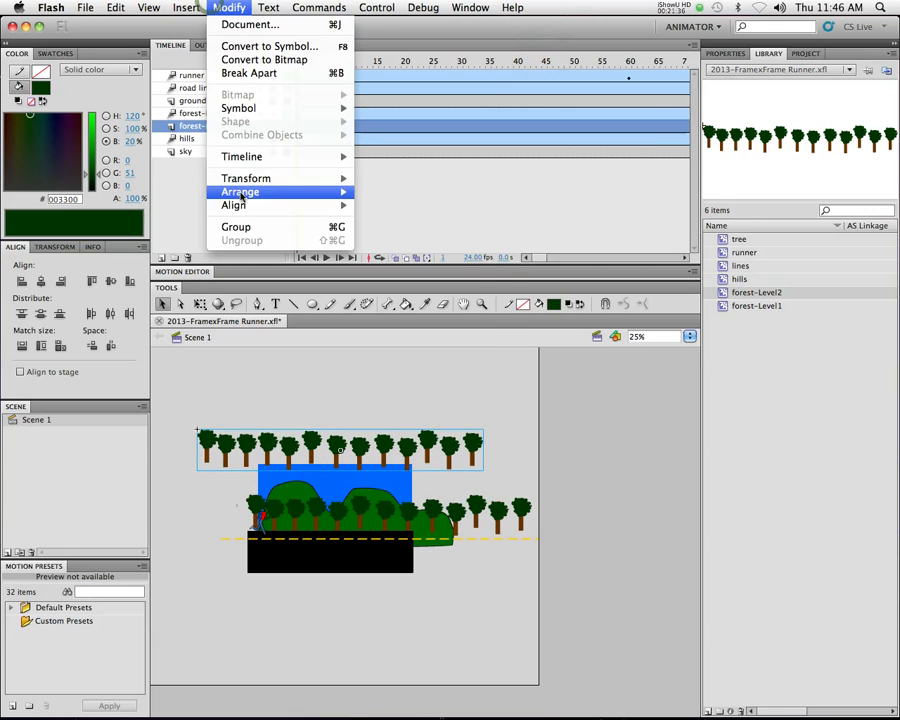
{"action": "mouse_move", "coordinate": [255, 178]}
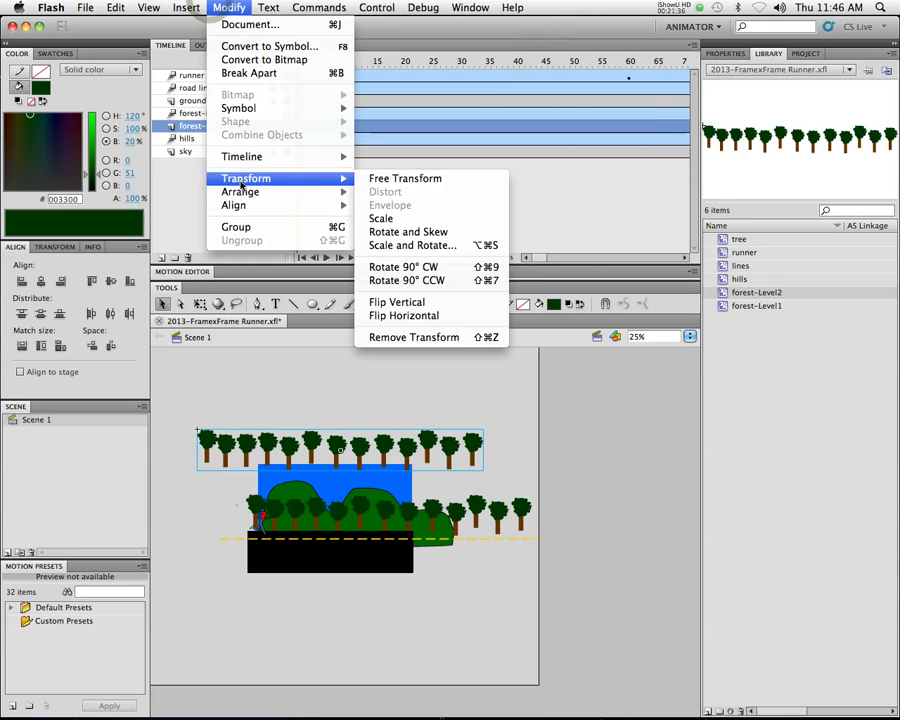
{"action": "left_click", "coordinate": [412, 315]}
Move the flipped tree row down behind the front row along the road and scale it slightly smaller with Free Transform
{"action": "left_click_drag", "start_coordinate": [372, 441], "coordinate": [378, 505]}
{"action": "left_click", "coordinate": [200, 303]}
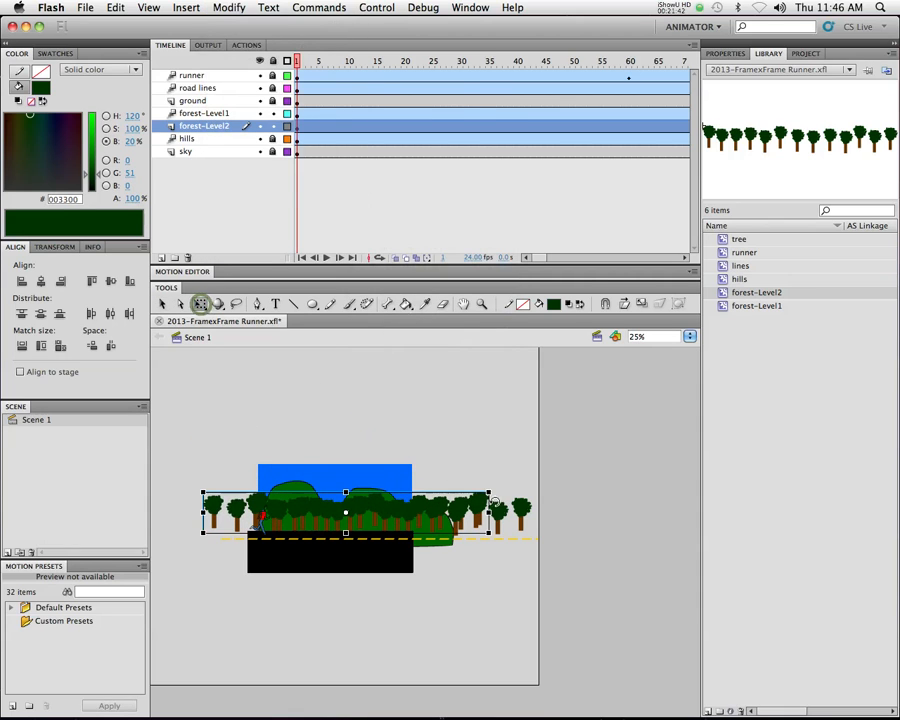
{"action": "left_click_drag", "start_coordinate": [485, 492], "coordinate": [482, 497]}
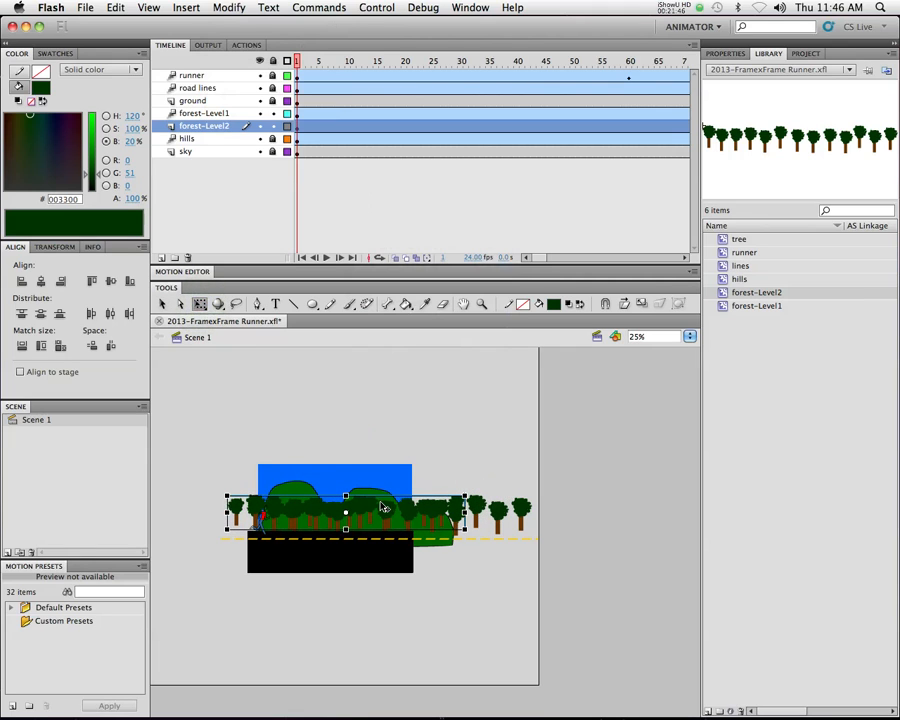
Lock the forest-Level1 layer and shift the forest-Level2 row right so its trees fill the gaps between the front trees
{"action": "left_click", "coordinate": [241, 113]}
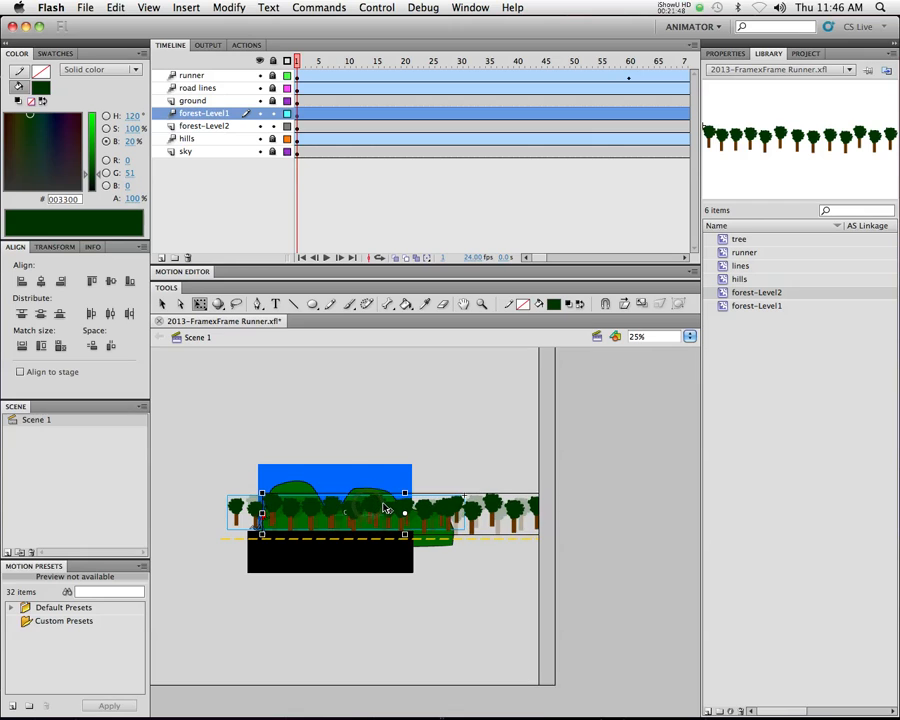
{"action": "left_click", "coordinate": [273, 114]}
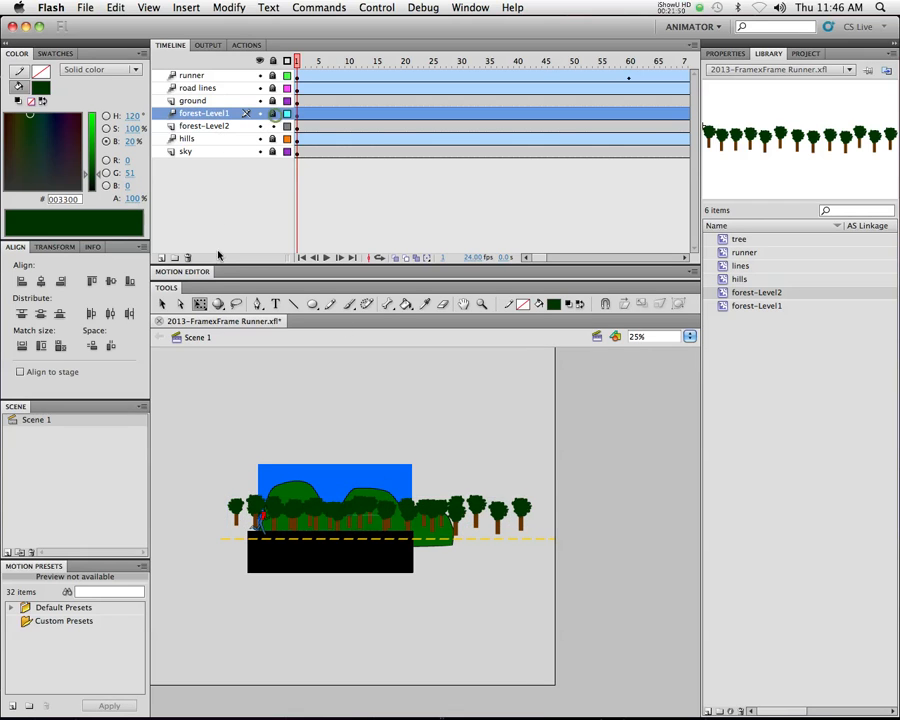
{"action": "key", "text": "v"}
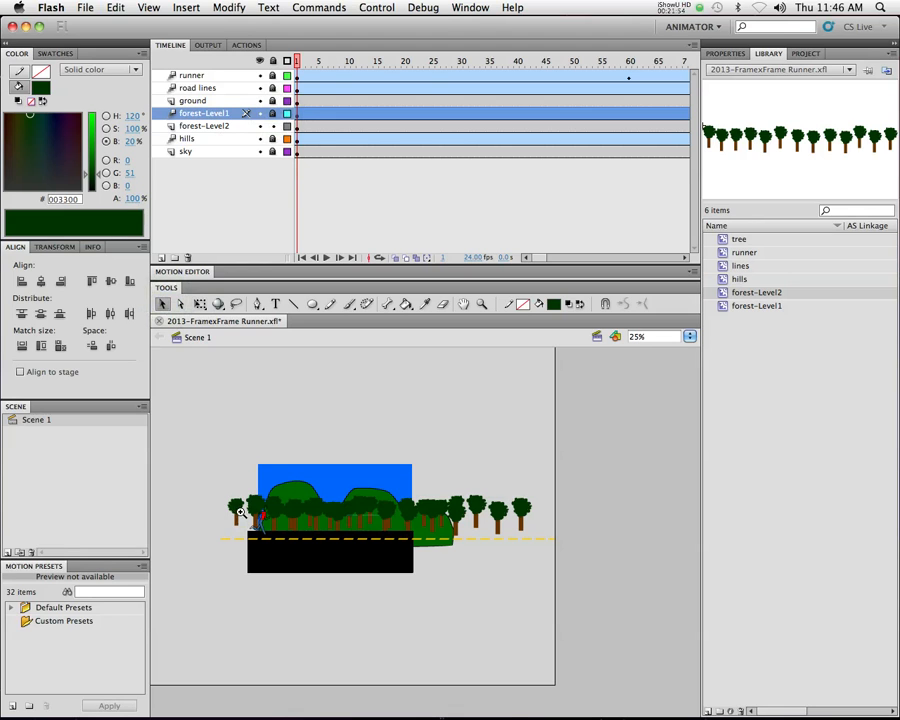
{"action": "left_click", "coordinate": [241, 512]}
{"action": "left_click", "coordinate": [260, 522]}
{"action": "left_click_drag", "start_coordinate": [427, 524], "coordinate": [138, 527]}
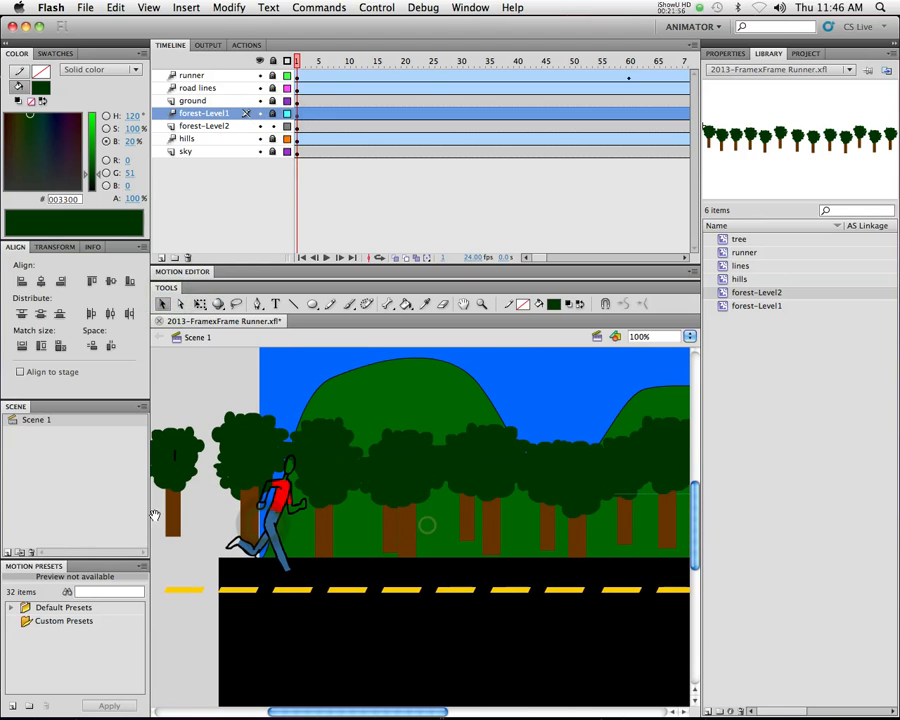
{"action": "left_click", "coordinate": [186, 487]}
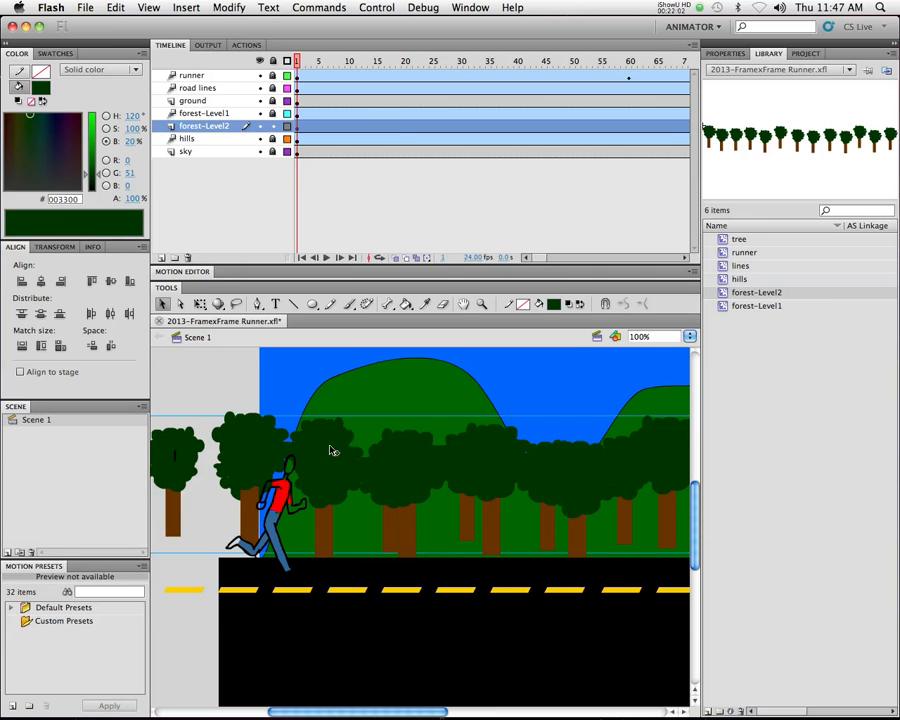
{"action": "mouse_move", "coordinate": [467, 511]}
{"action": "left_mouse_down"}
{"action": "mouse_move", "coordinate": [485, 501]}
{"action": "mouse_move", "coordinate": [458, 505]}
{"action": "left_mouse_up"}
{"action": "left_click_drag", "start_coordinate": [534, 512], "coordinate": [518, 513]}
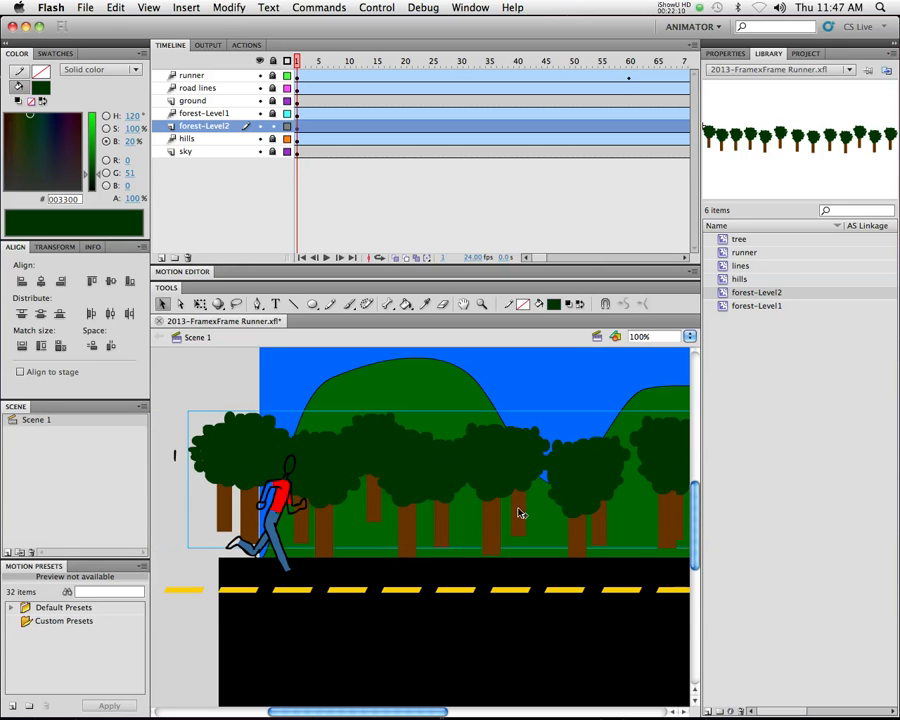
Create a motion tween on the forest-Level2 layer
{"action": "left_click", "coordinate": [517, 503], "text": "shift+super"}
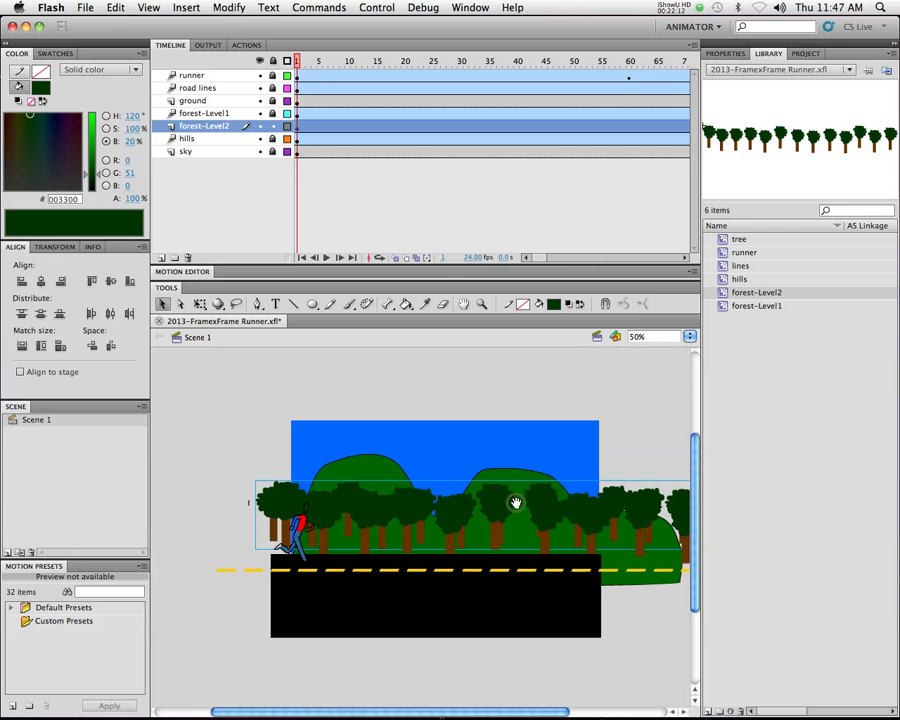
{"action": "left_click", "coordinate": [517, 503], "text": "alt"}
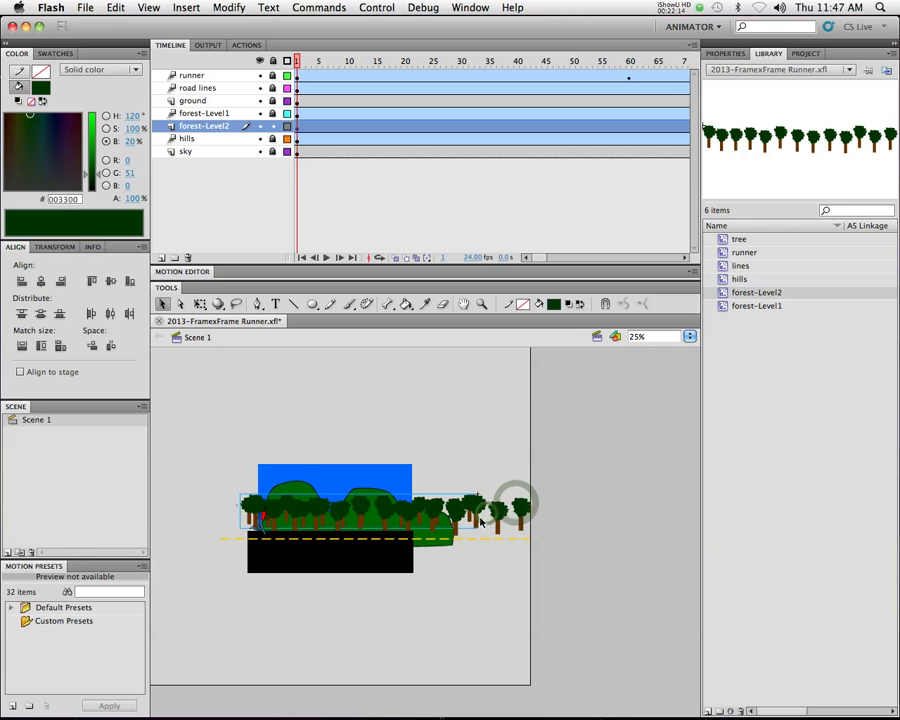
{"action": "right_click", "coordinate": [393, 132]}
{"action": "left_click", "coordinate": [418, 135]}
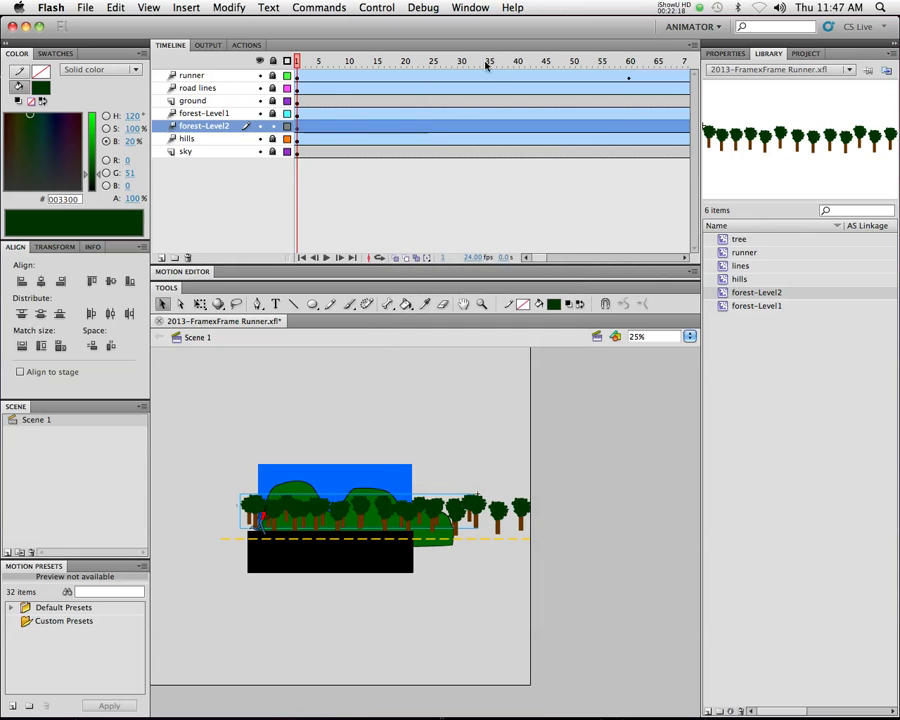
At frame 90, shift the forest-Level2 tree row left to set the tween's end position, and test the movie
{"action": "left_click_drag", "start_coordinate": [544, 61], "coordinate": [692, 62]}
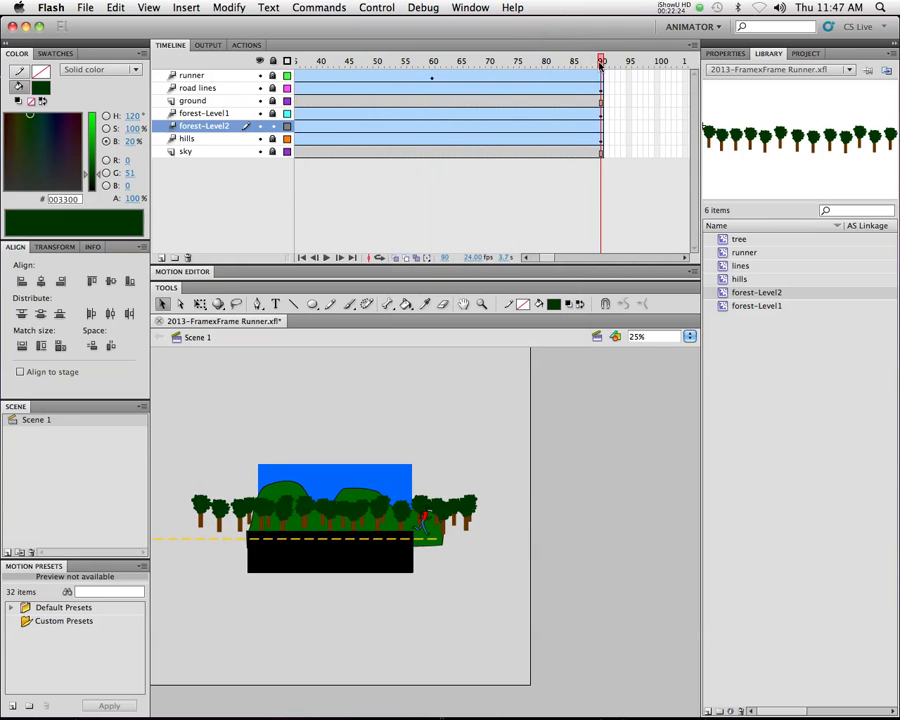
{"action": "left_click", "coordinate": [450, 505]}
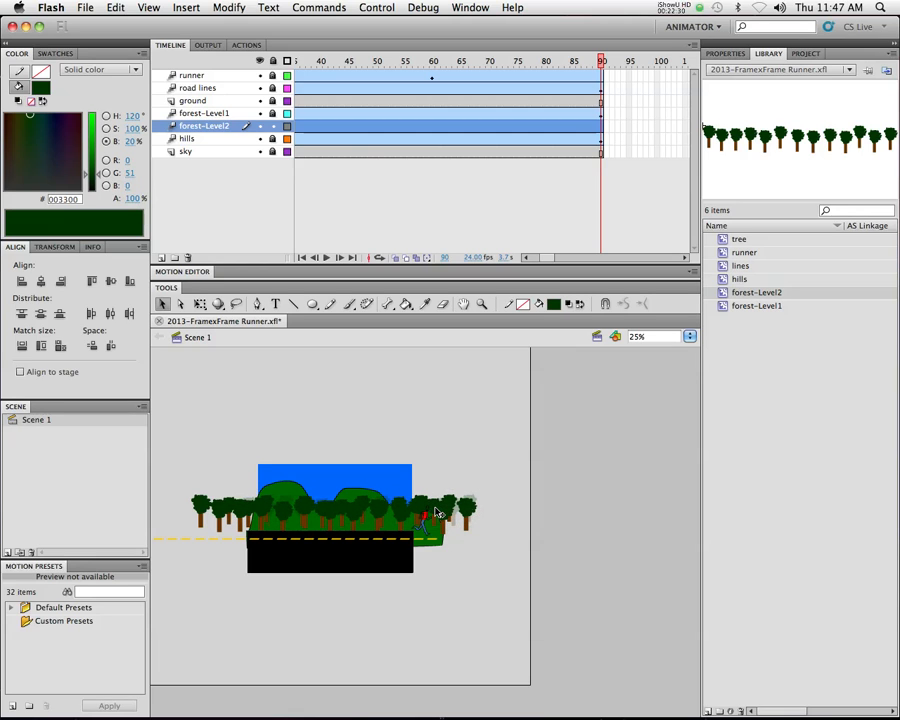
{"action": "left_click", "coordinate": [437, 513]}
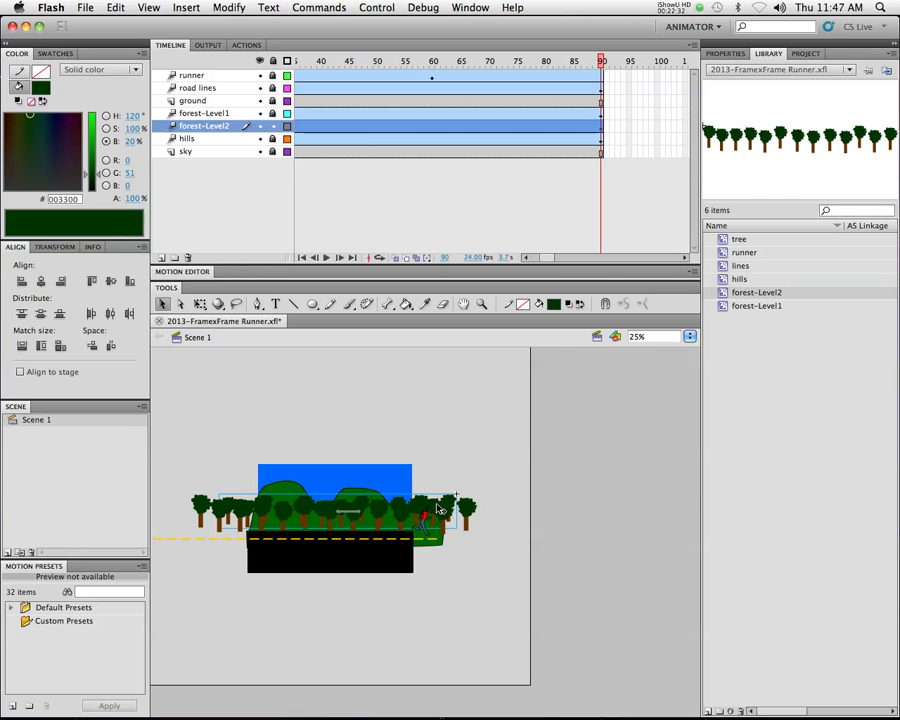
{"action": "key", "text": "super+Return"}
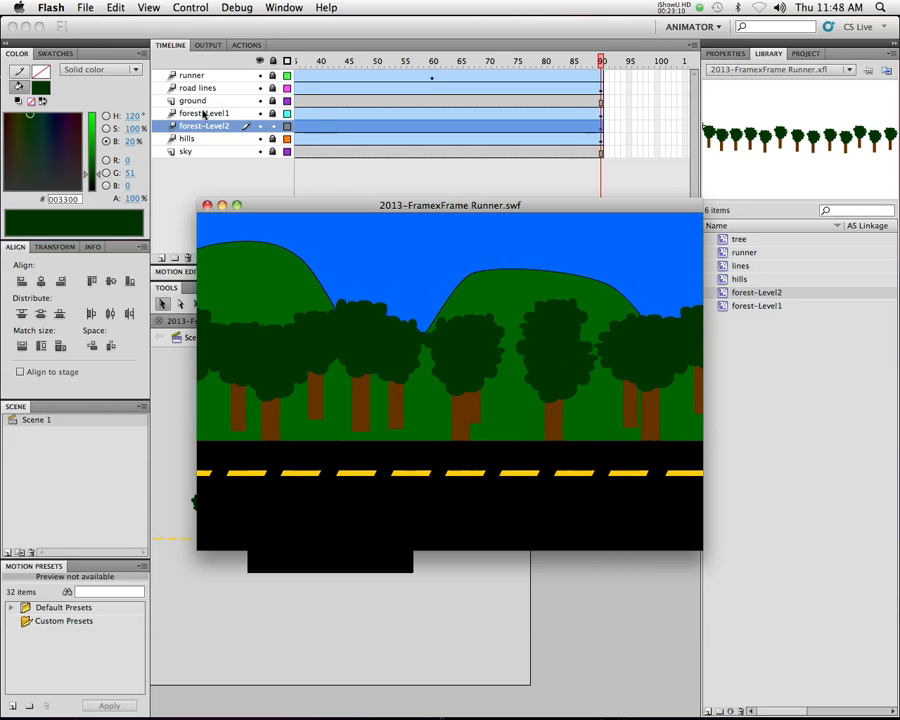
{"action": "left_click", "coordinate": [206, 206]}
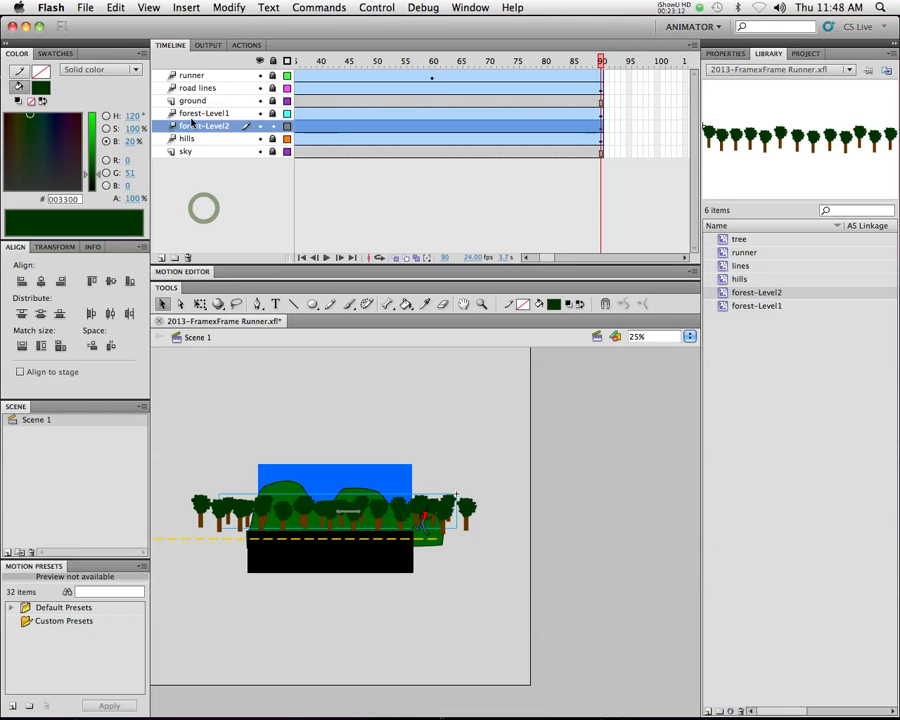
Rename the ground layer to road
{"action": "left_click", "coordinate": [194, 101]}
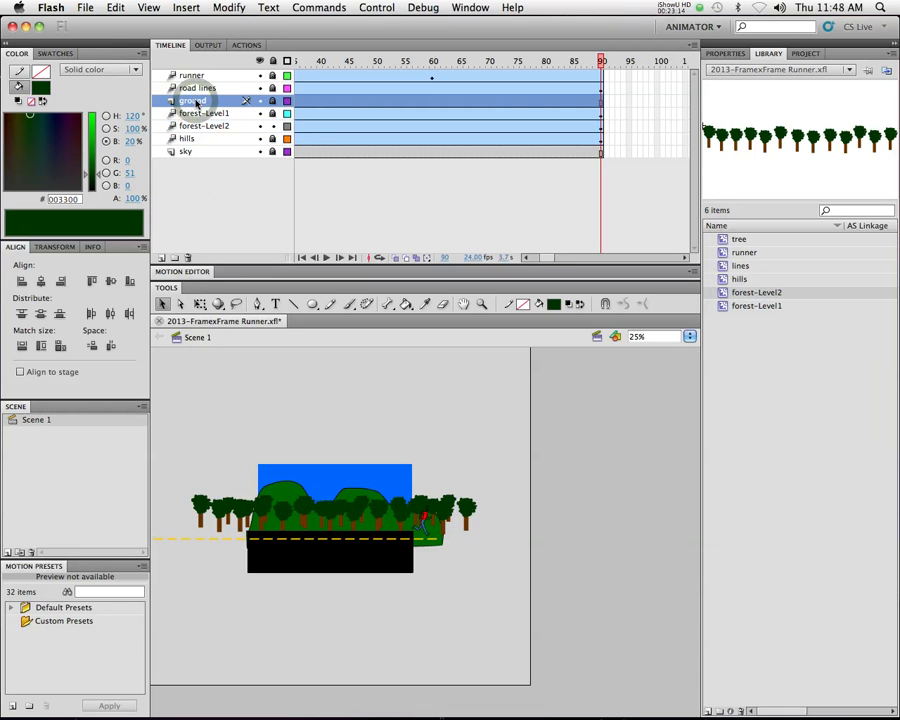
{"action": "left_click", "coordinate": [260, 101]}
{"action": "left_click", "coordinate": [260, 101]}
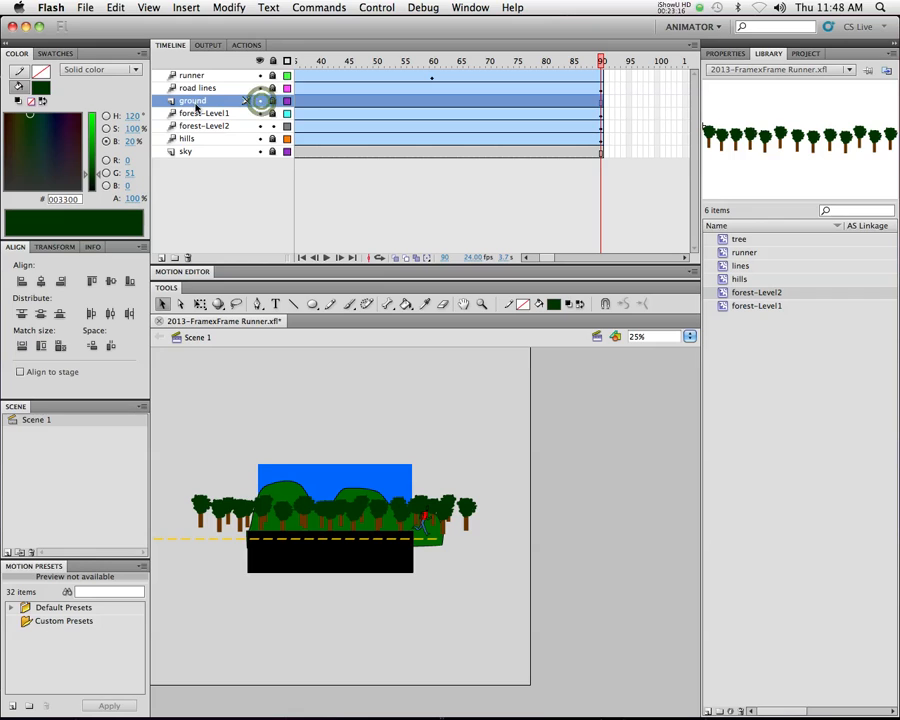
{"action": "left_click", "coordinate": [194, 101]}
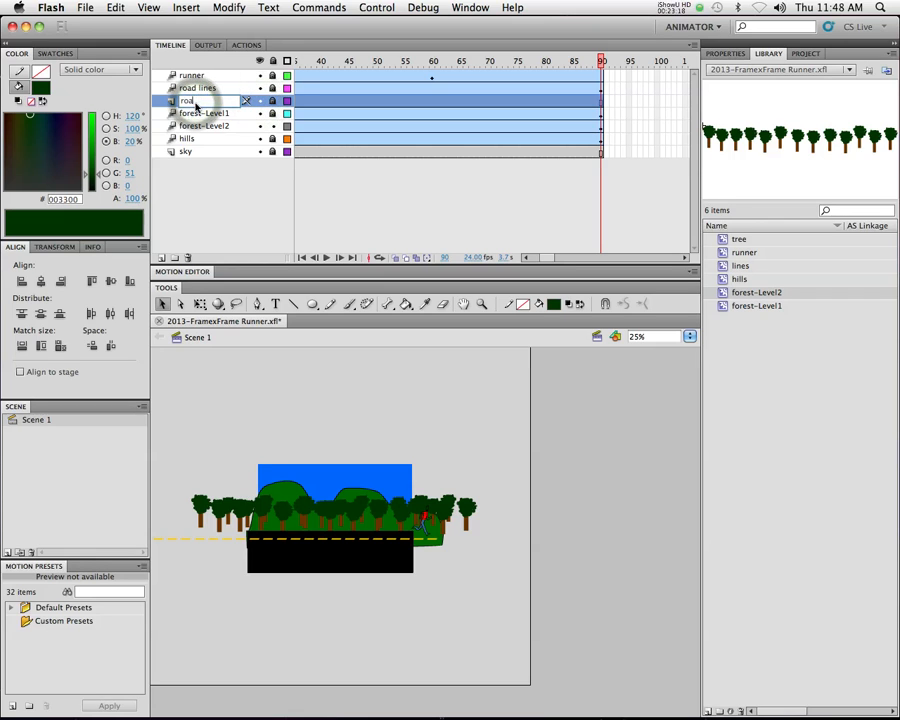
{"action": "type", "text": "road"}
{"action": "scroll", "coordinate": [308, 101], "scroll_direction": "left", "scroll_amount": 10}
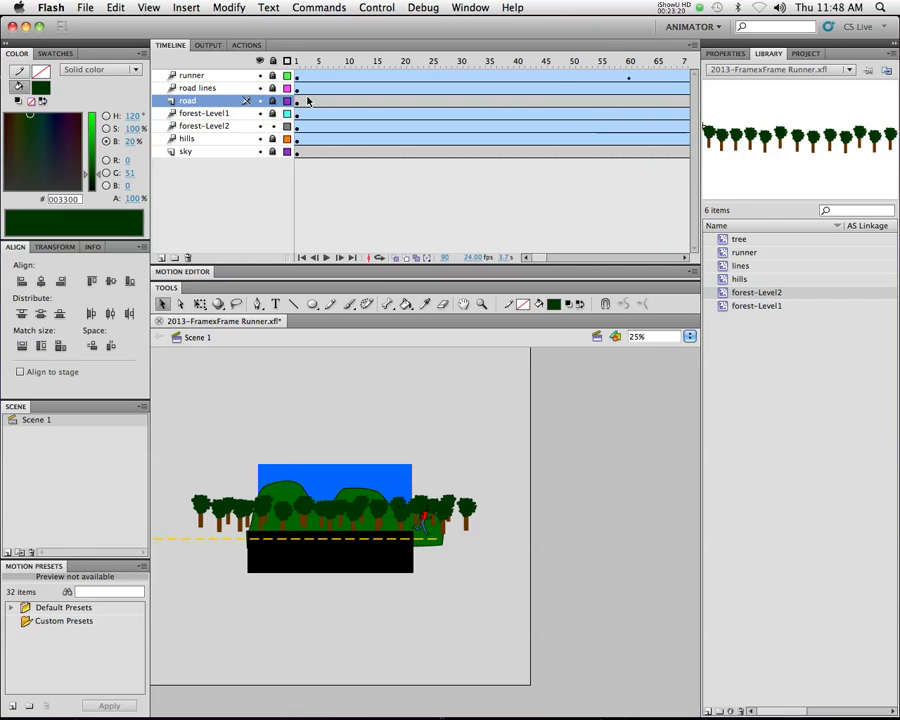
Insert a new layer directly above the hills layer, beneath forest-Level2
{"action": "left_click", "coordinate": [194, 114]}
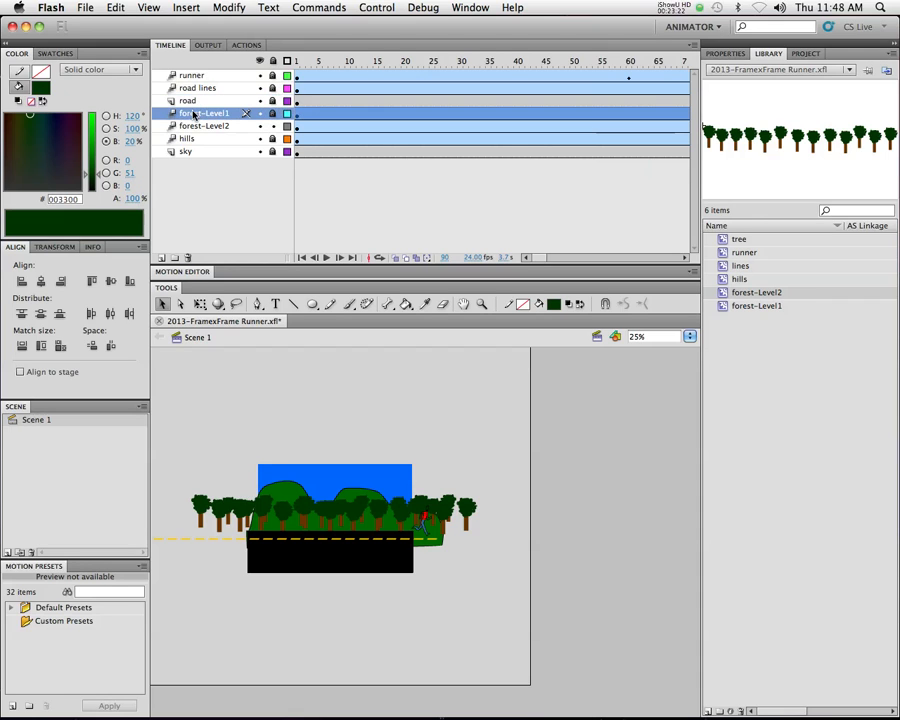
{"action": "left_click", "coordinate": [185, 139]}
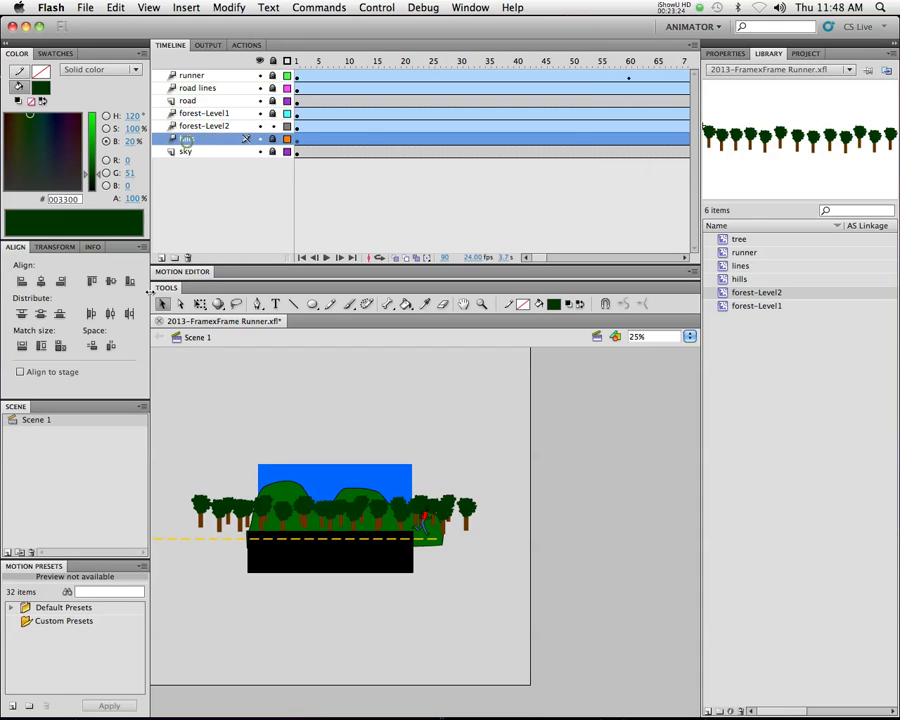
{"action": "left_click", "coordinate": [161, 257]}
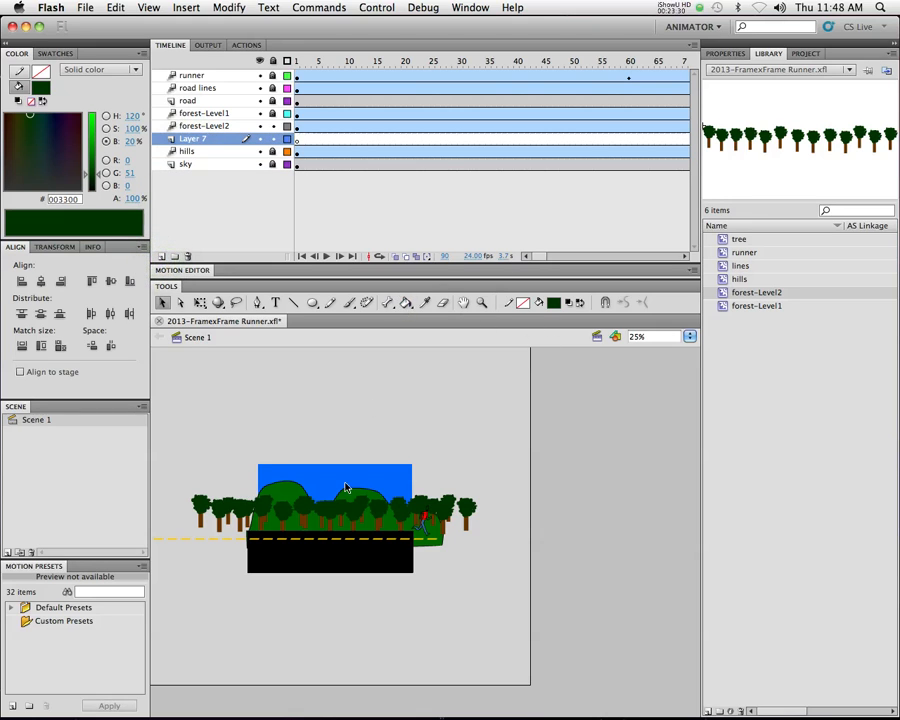
Draw a wide dark green rectangle without a stroke behind the tree trunks, overlapping the upper edge of the road
{"action": "key", "text": "super+equal"}
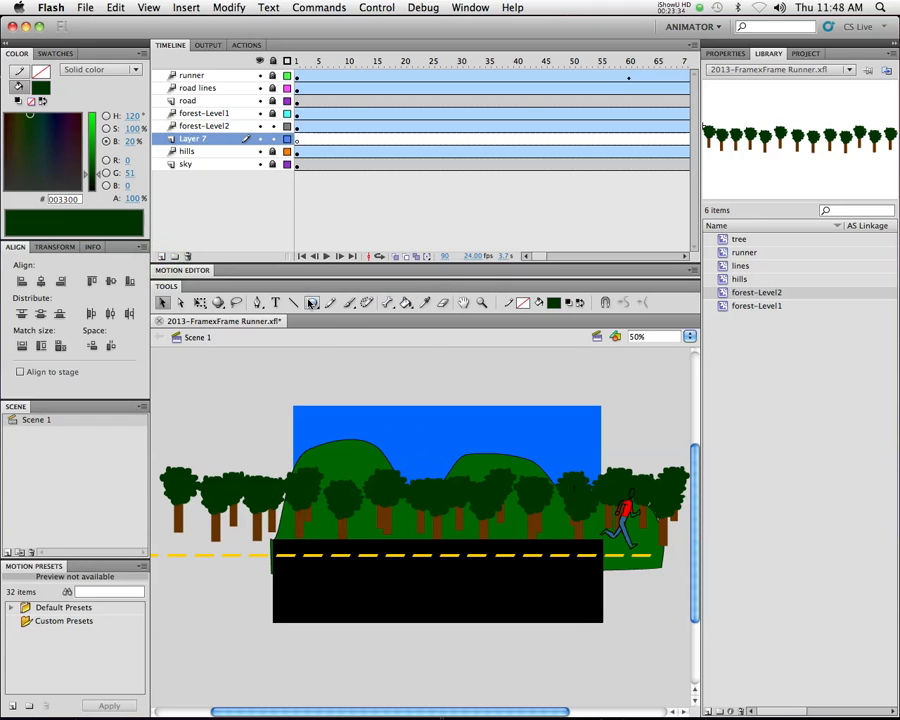
{"action": "left_click_drag", "start_coordinate": [312, 302], "coordinate": [362, 303]}
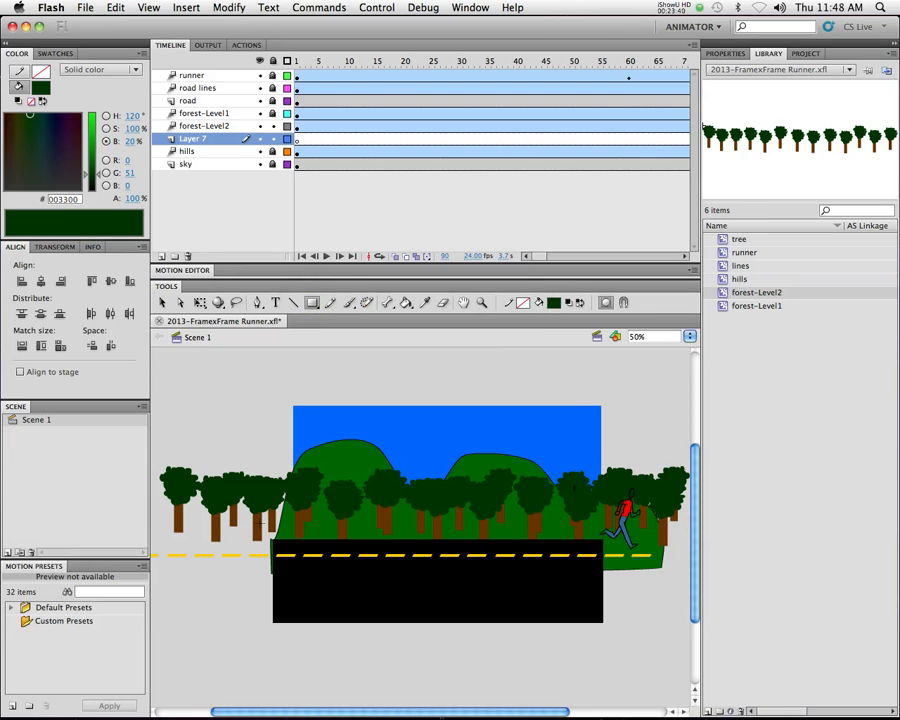
{"action": "left_click_drag", "start_coordinate": [243, 517], "coordinate": [604, 553]}
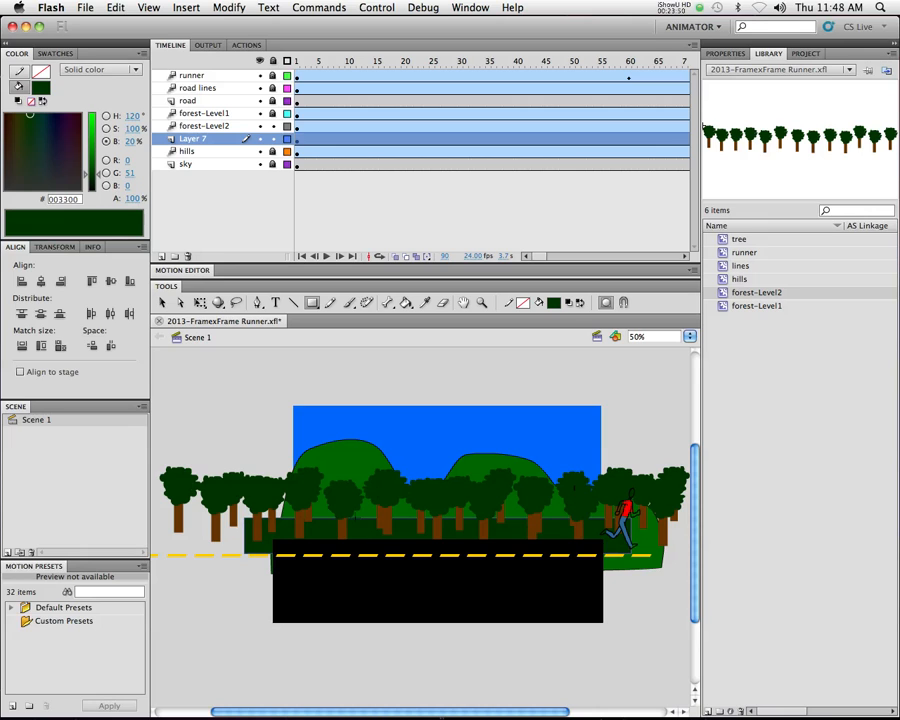
{"action": "left_click", "coordinate": [362, 538]}
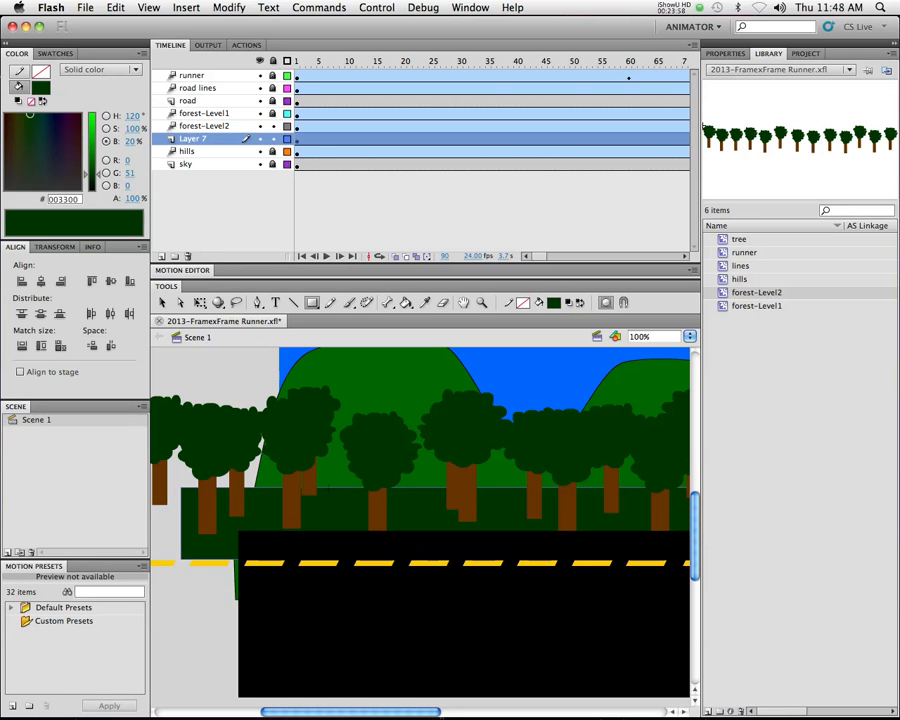
{"action": "left_click", "coordinate": [434, 495], "text": "alt+super"}
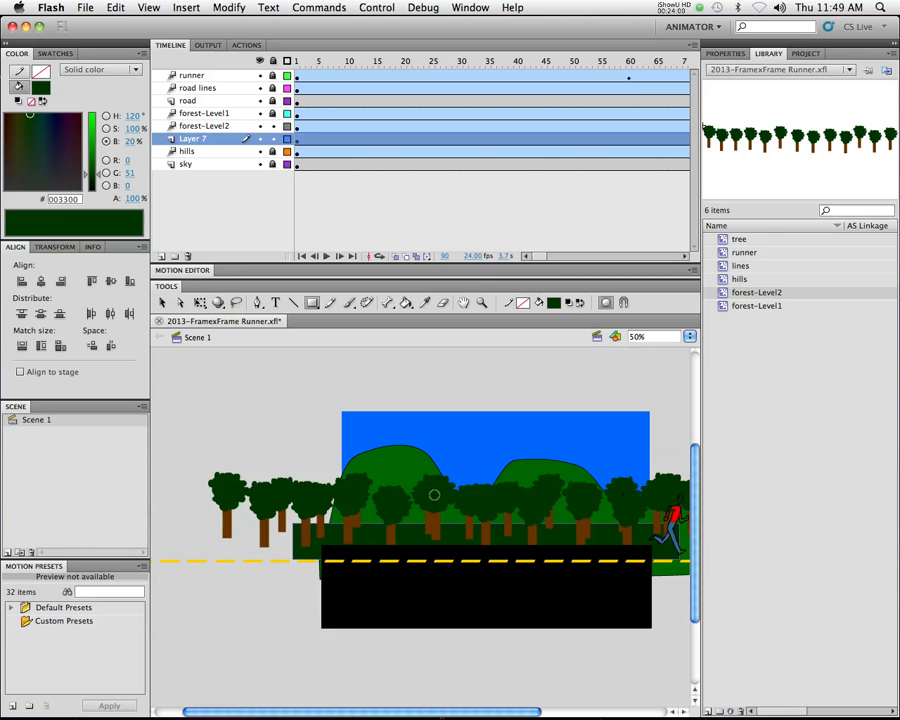
{"action": "left_click_drag", "start_coordinate": [468, 458], "coordinate": [385, 451]}
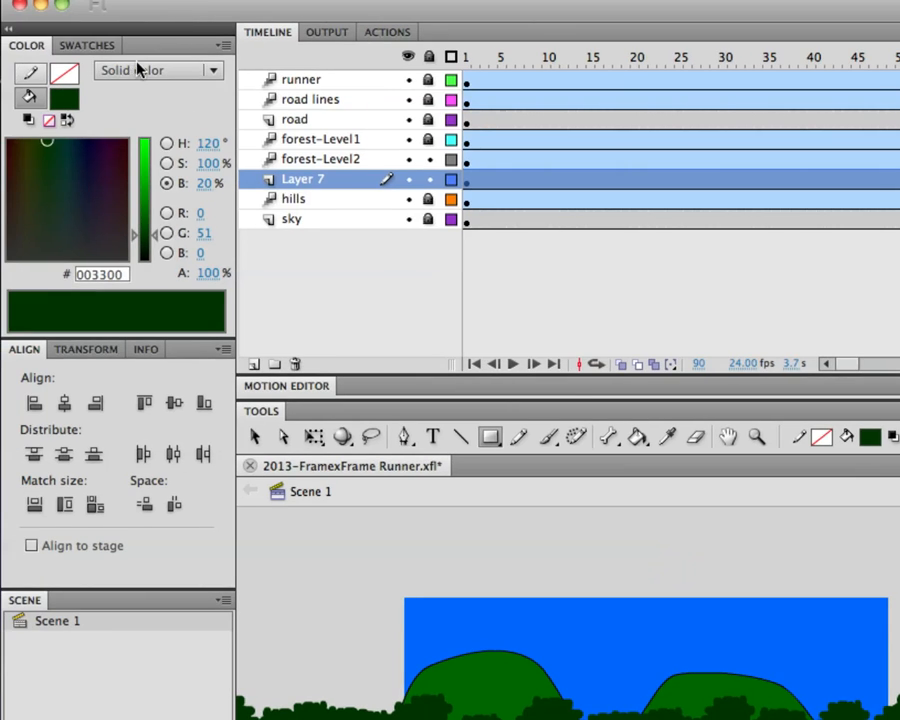
Change the rectangle's fill to a linear gradient and hide all layers above it, from forest-Level2 to runner
{"action": "left_click", "coordinate": [205, 70]}
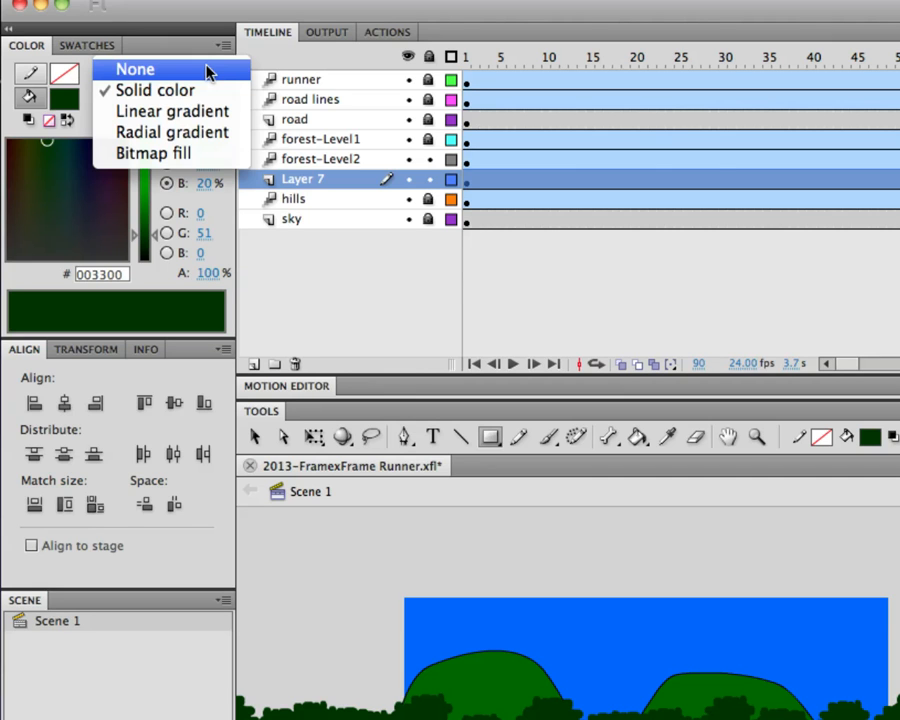
{"action": "left_click", "coordinate": [201, 111]}
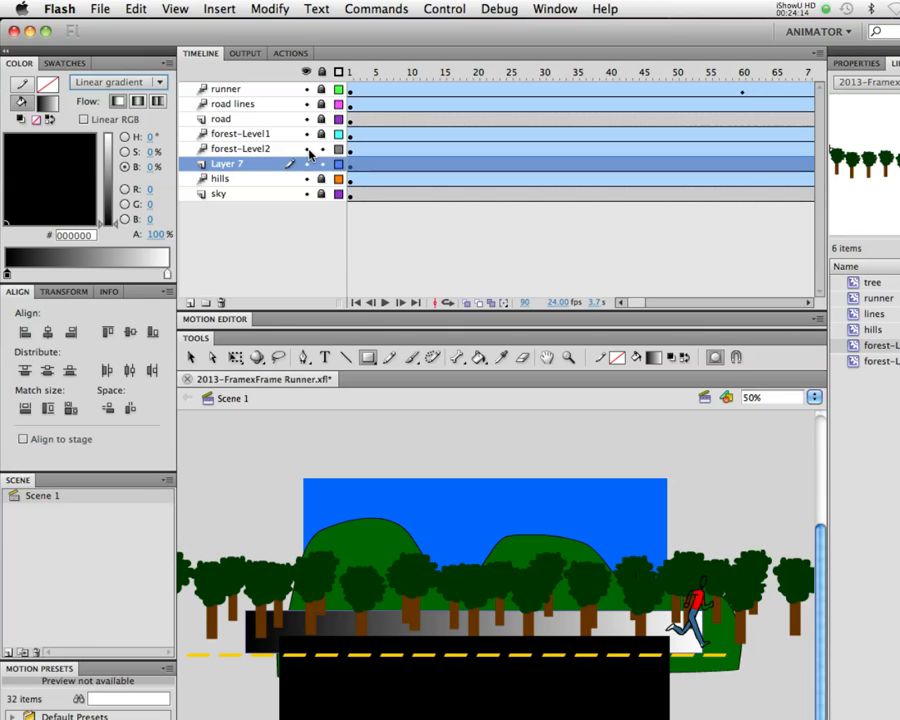
{"action": "left_click_drag", "start_coordinate": [307, 148], "coordinate": [307, 89]}
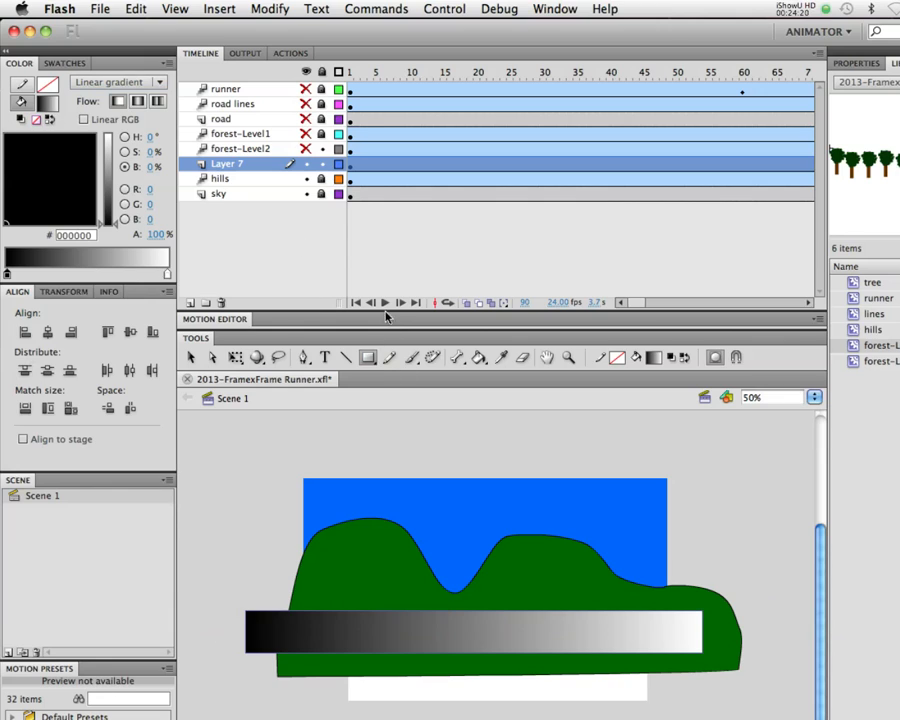
{"action": "double_click", "coordinate": [167, 275]}
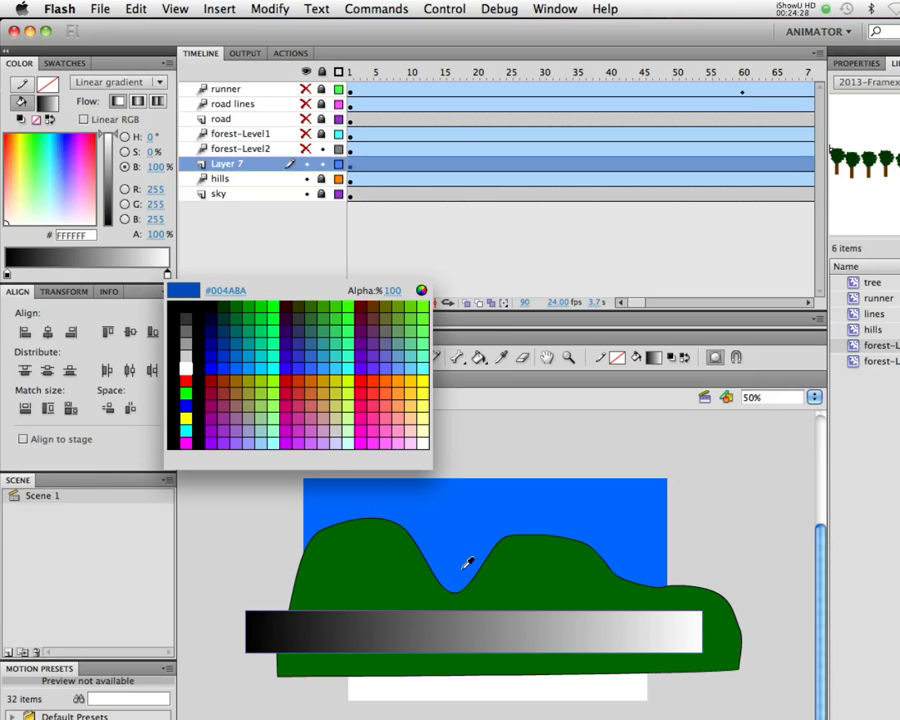
{"action": "left_click", "coordinate": [543, 556]}
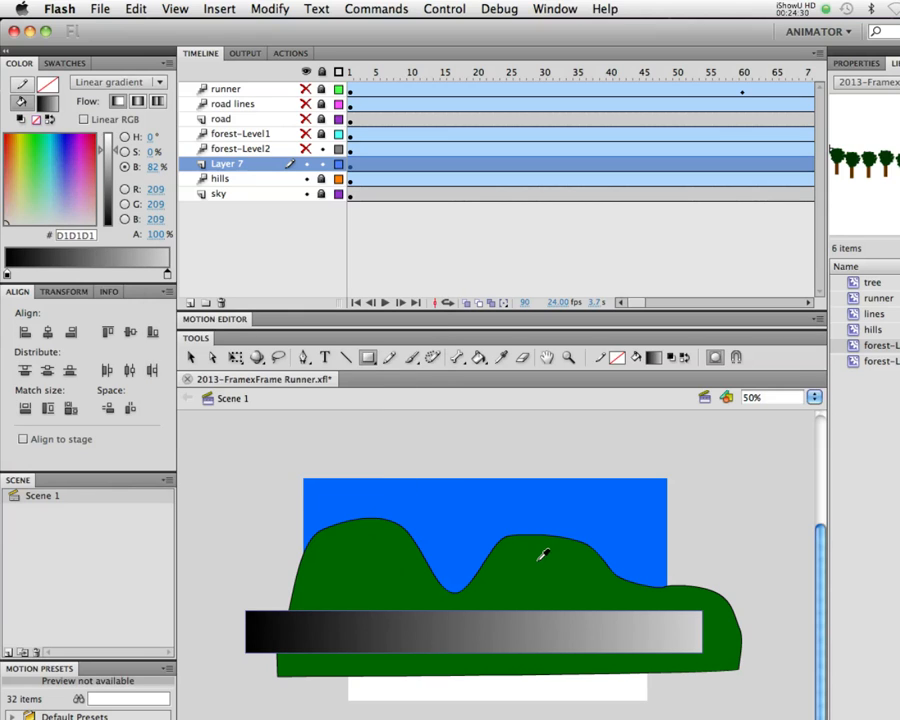
{"action": "key", "text": "super+z"}
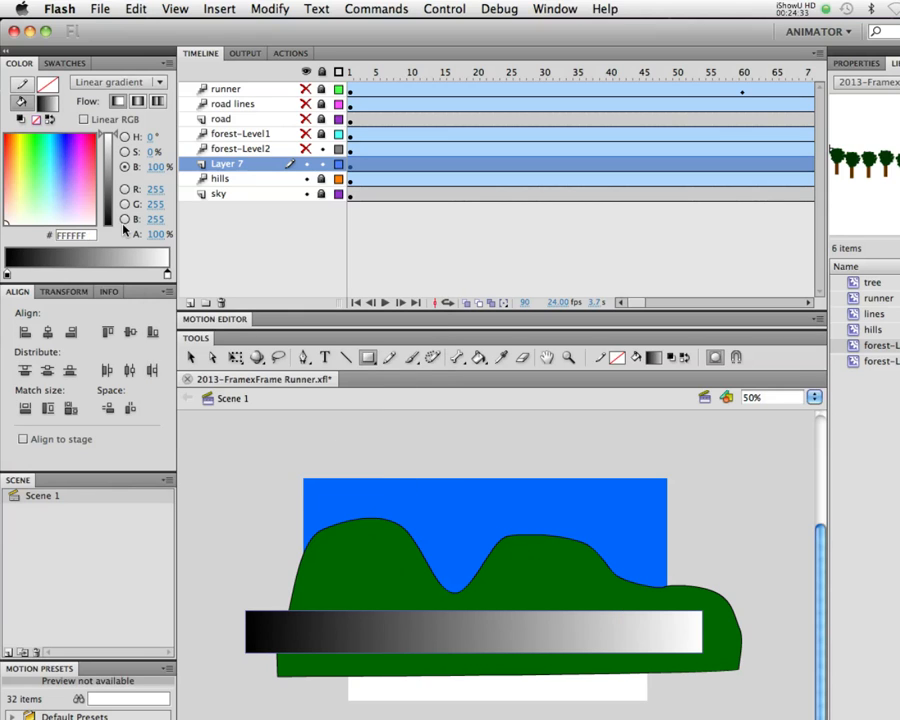
Recolor the gradient's white end stop dark green and raise its brightness to 43% (006E00)
{"action": "left_click", "coordinate": [168, 276]}
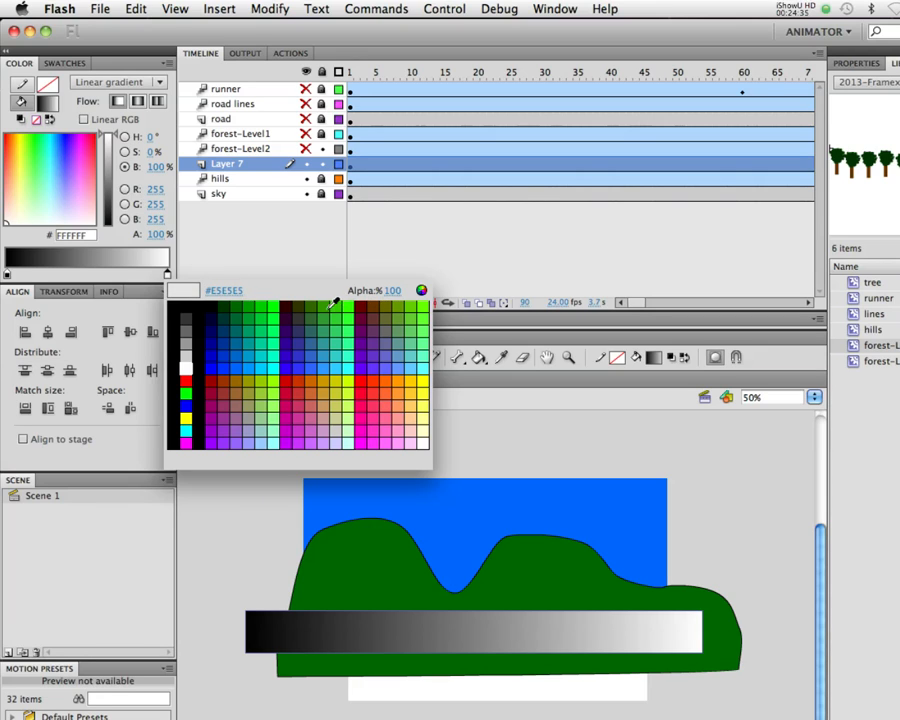
{"action": "left_click", "coordinate": [223, 305]}
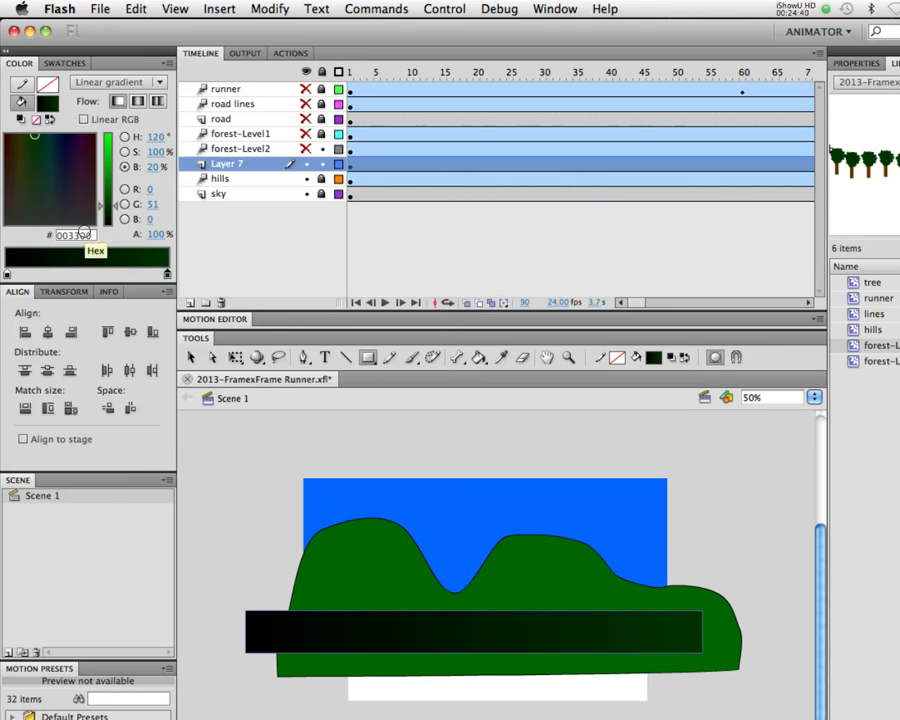
{"action": "left_click_drag", "start_coordinate": [118, 208], "coordinate": [117, 203]}
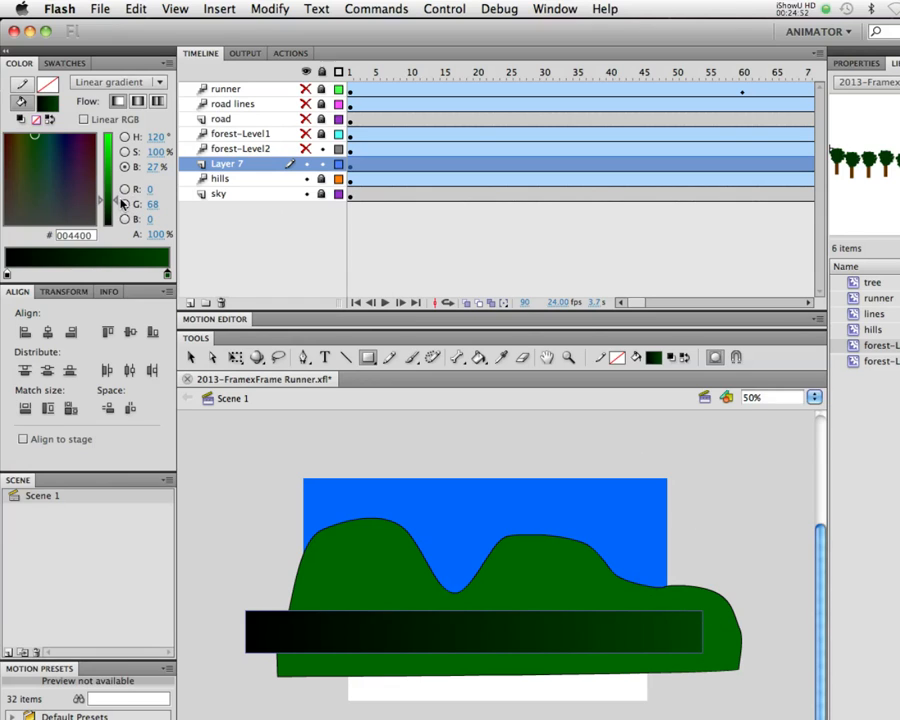
{"action": "left_click_drag", "start_coordinate": [117, 200], "coordinate": [122, 187]}
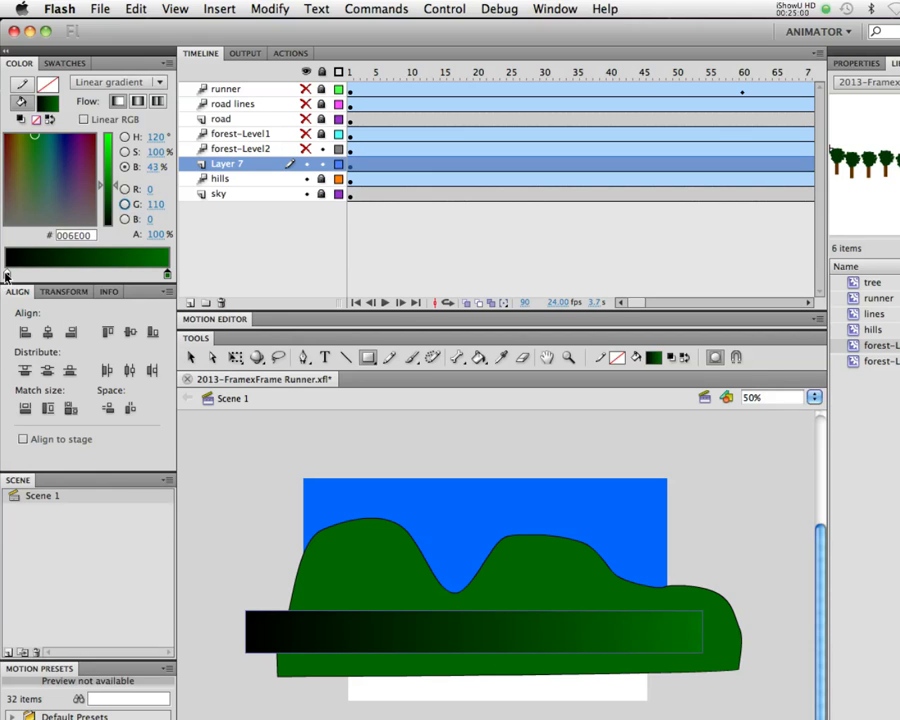
Recolor the gradient's black start stop green and raise its brightness to 62%
{"action": "left_click", "coordinate": [7, 274]}
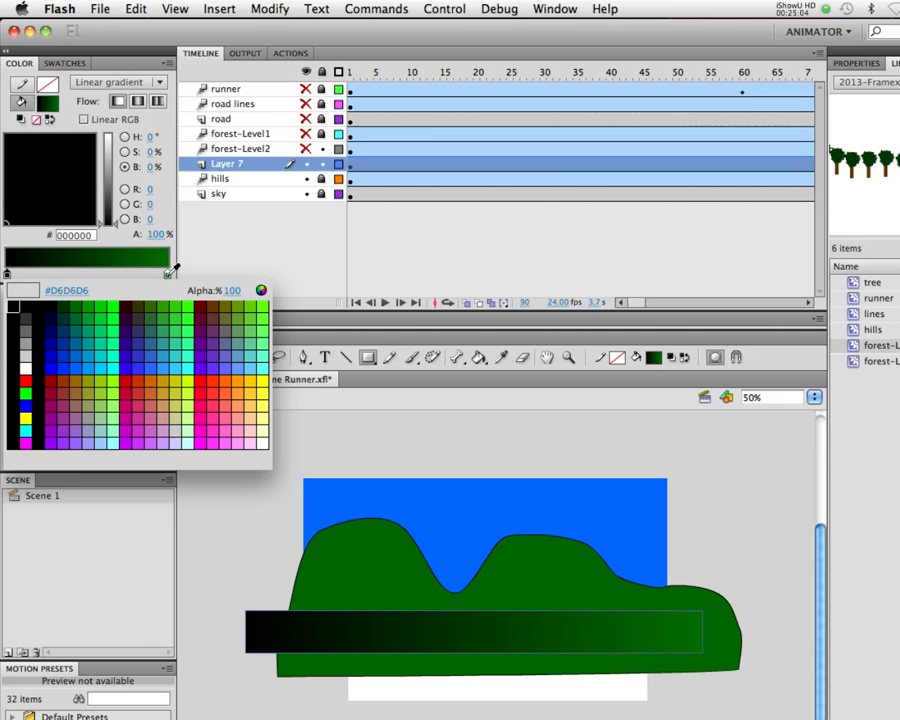
{"action": "left_click", "coordinate": [50, 305]}
{"action": "left_click_drag", "start_coordinate": [104, 205], "coordinate": [118, 171]}
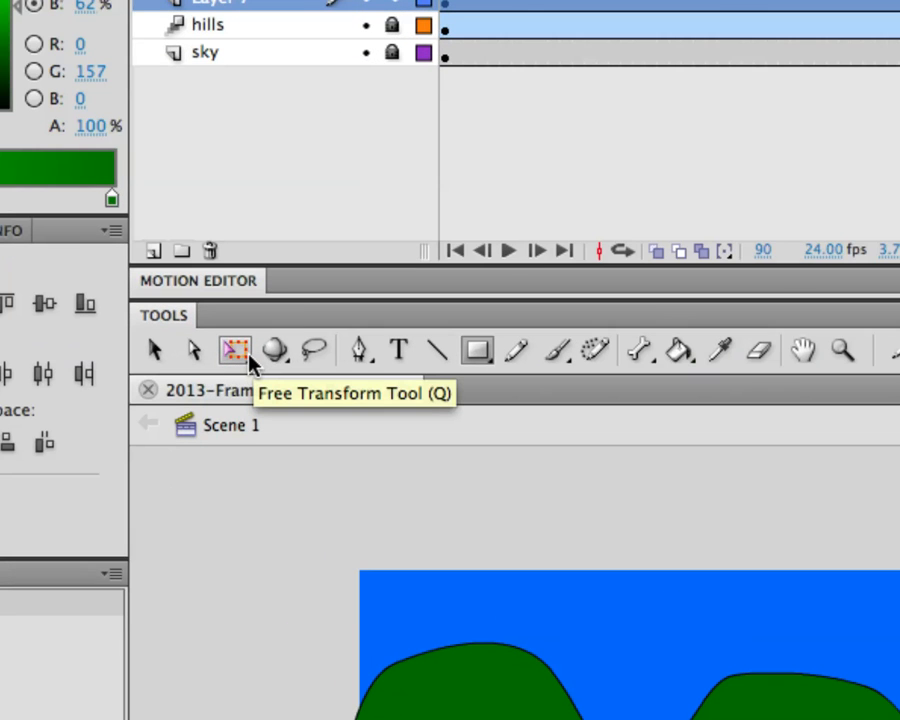
Narrow the rectangle's linear gradient and rotate it a quarter turn so dark green lies along the upper edge and light green below
{"action": "left_click", "coordinate": [246, 358]}
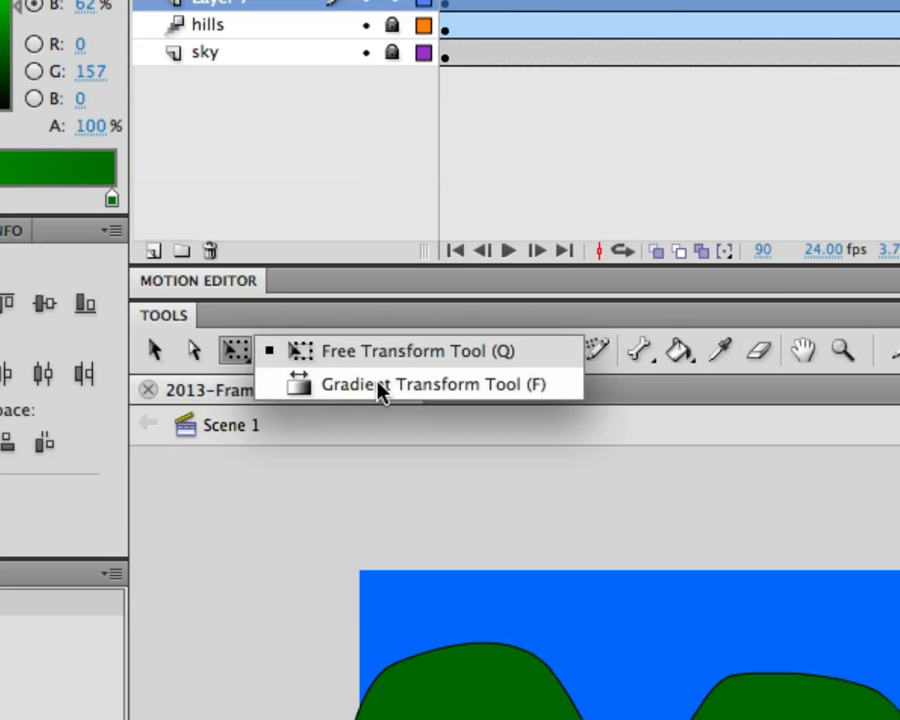
{"action": "left_click", "coordinate": [380, 390]}
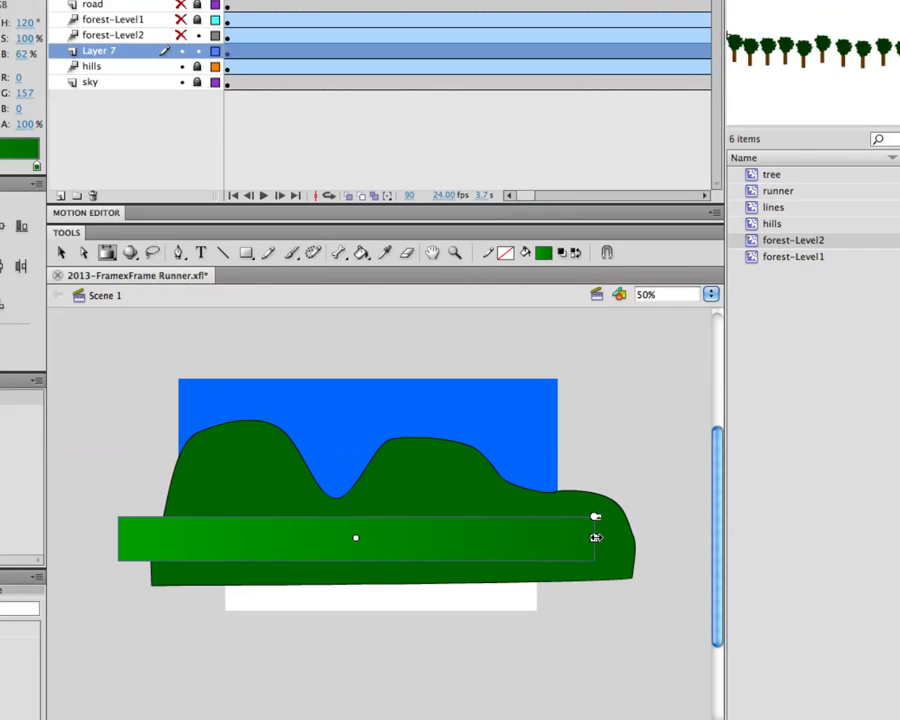
{"action": "left_click_drag", "start_coordinate": [594, 538], "coordinate": [413, 538]}
{"action": "left_click_drag", "start_coordinate": [472, 538], "coordinate": [441, 538]}
{"action": "left_click_drag", "start_coordinate": [441, 517], "coordinate": [348, 516]}
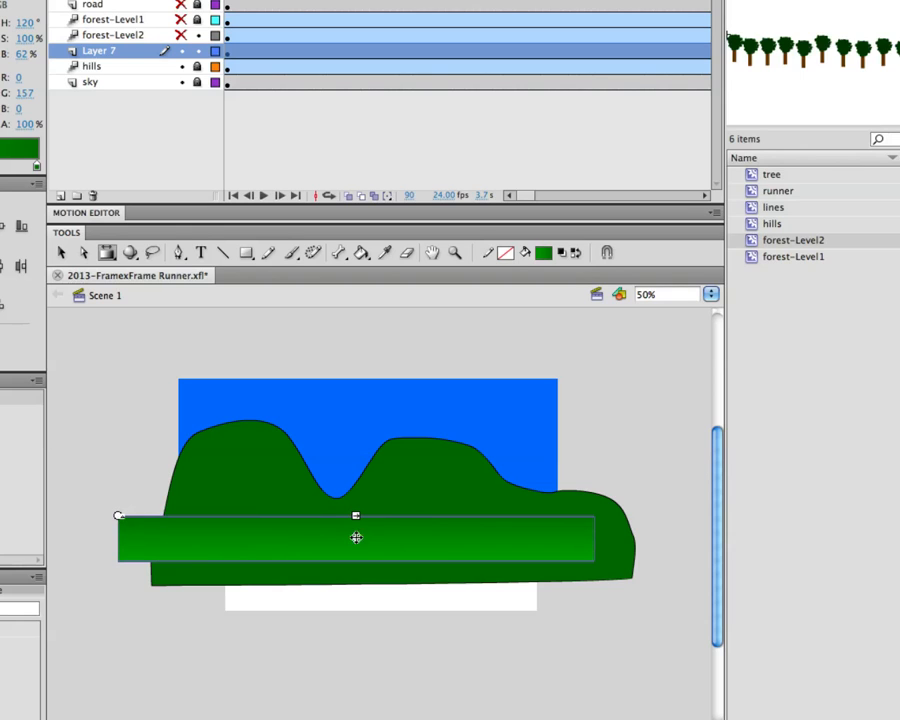
{"action": "left_click", "coordinate": [614, 478]}
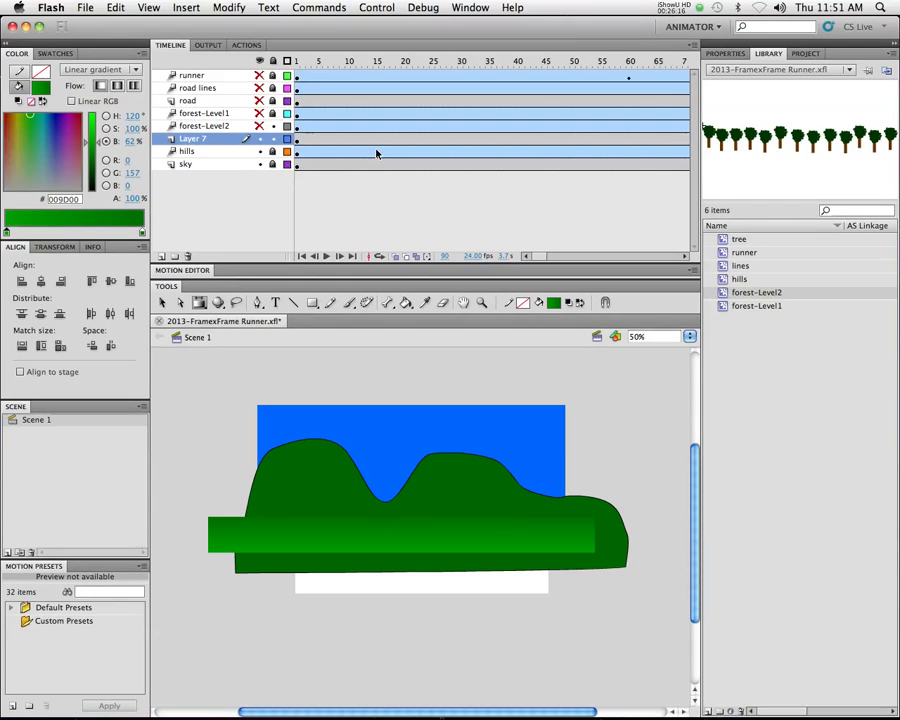
Show all hidden layers and slightly reduce the green rectangle's height, keeping its lower edge just behind the road
{"action": "left_click_drag", "start_coordinate": [260, 126], "coordinate": [260, 70]}
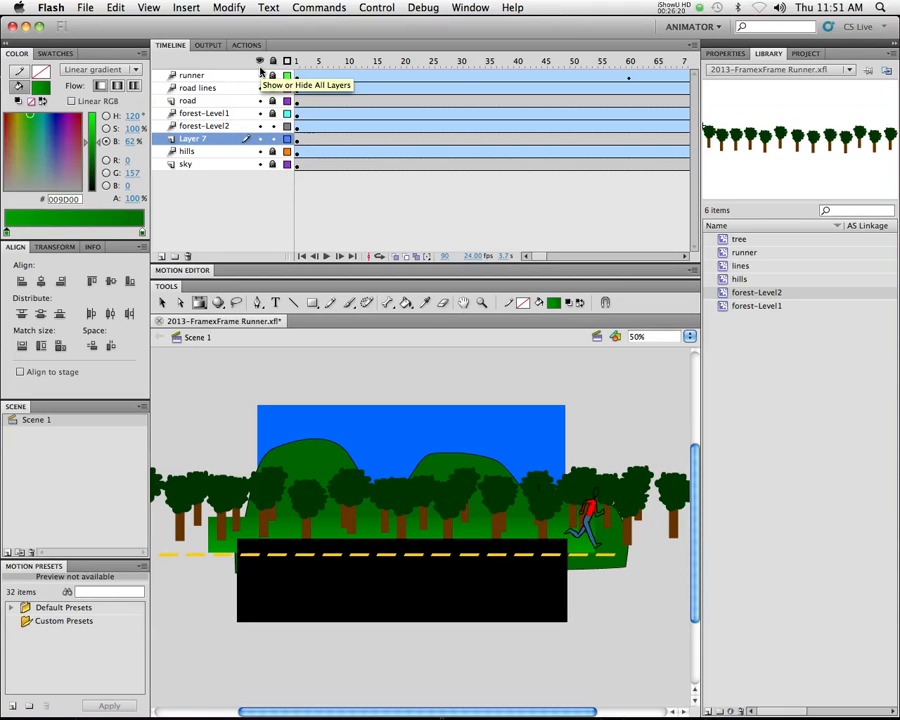
{"action": "left_click", "coordinate": [199, 309]}
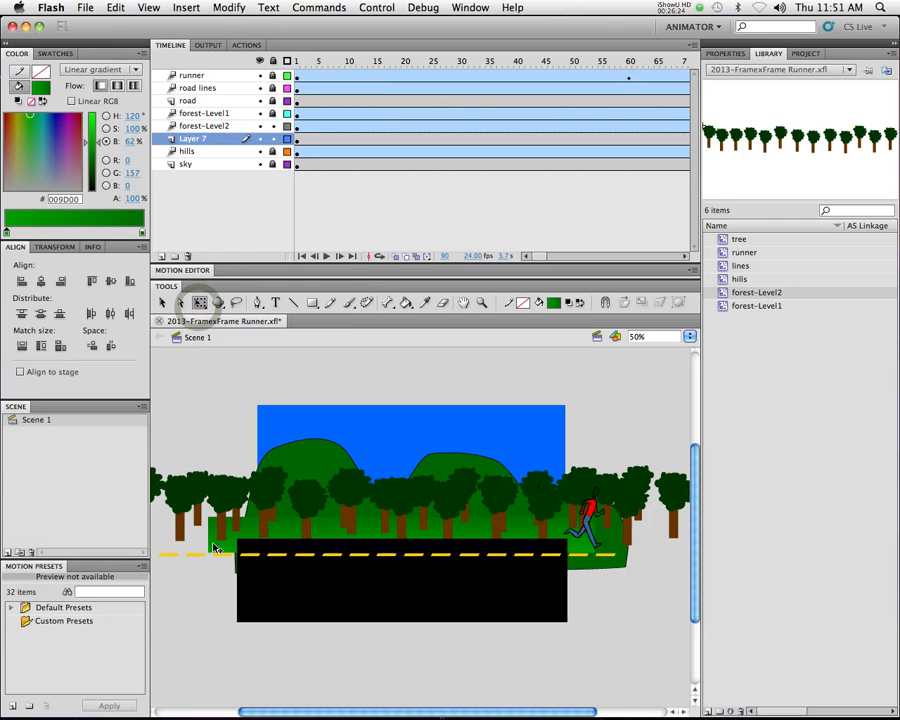
{"action": "left_click", "coordinate": [332, 550]}
{"action": "left_click_drag", "start_coordinate": [401, 552], "coordinate": [401, 511]}
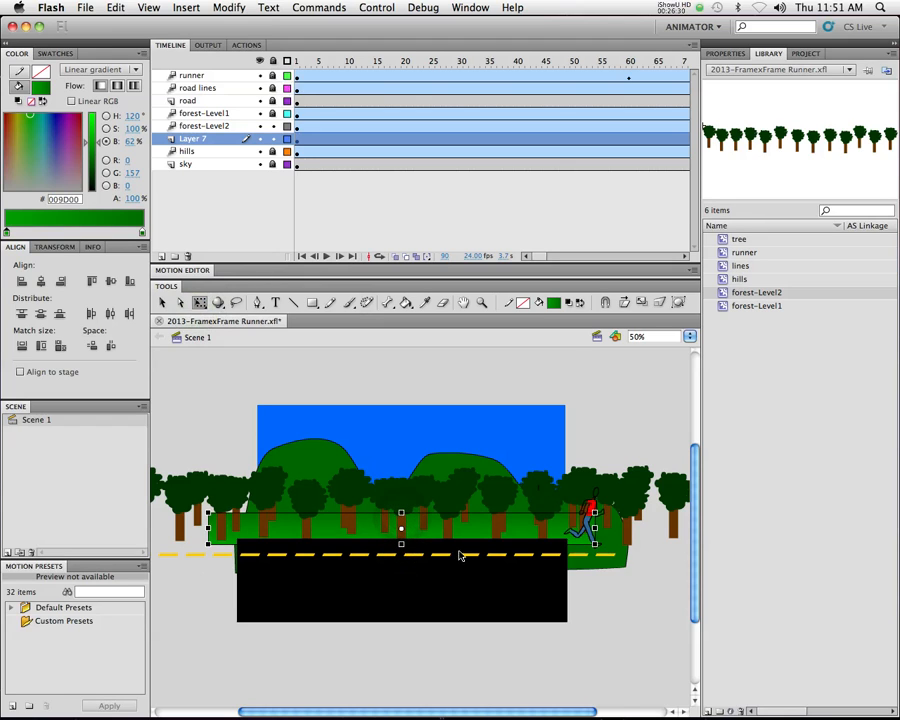
Fit the gradient to the rectangle's reduced height and test the movie, closing the preview when done
{"action": "left_click_drag", "start_coordinate": [209, 298], "coordinate": [214, 316]}
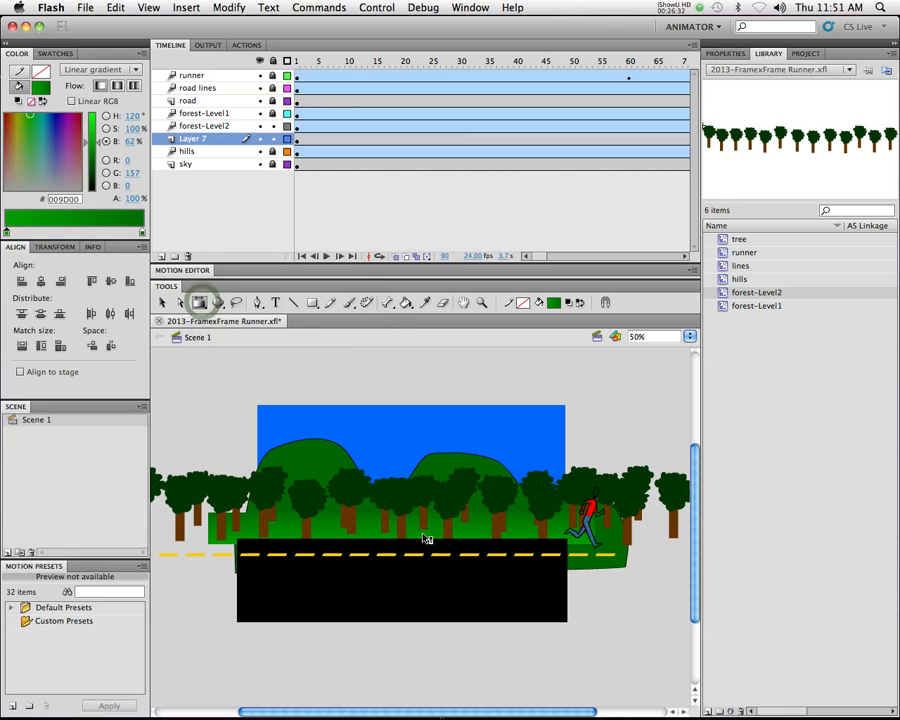
{"action": "left_click", "coordinate": [437, 533]}
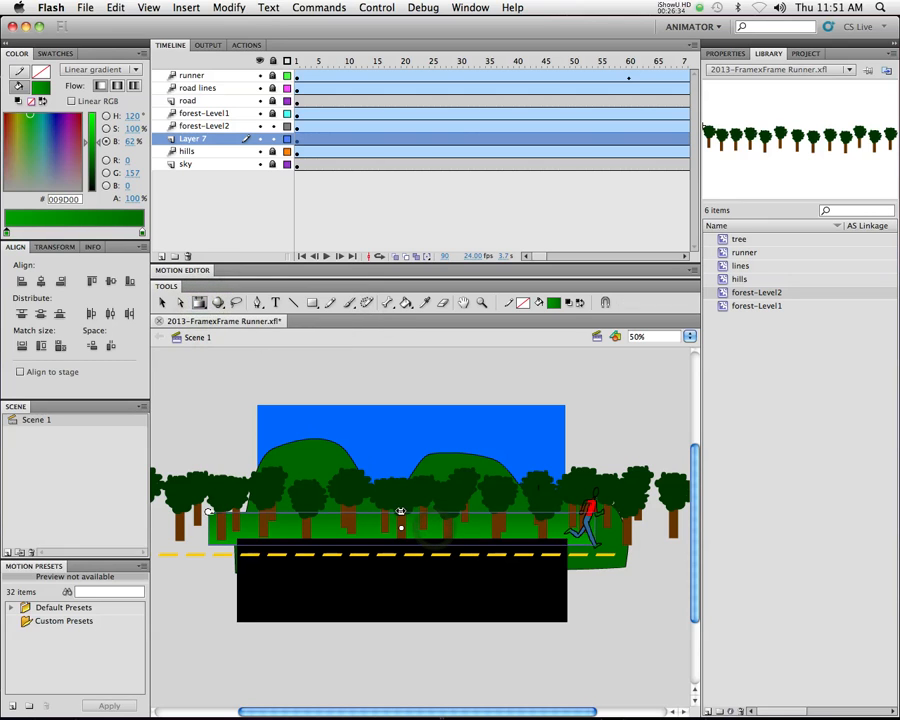
{"action": "left_click_drag", "start_coordinate": [400, 512], "coordinate": [400, 512]}
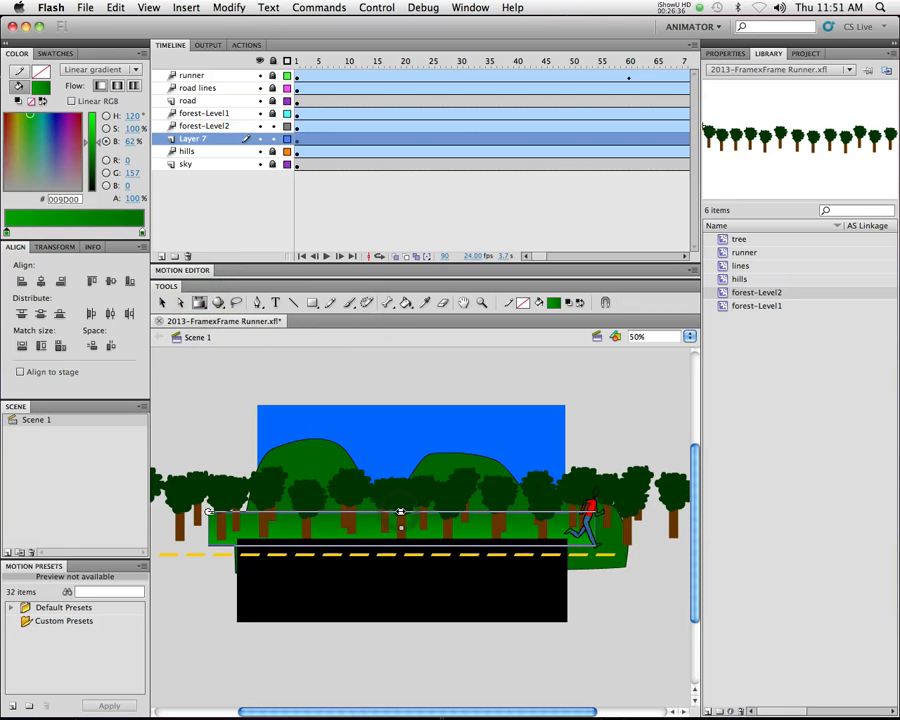
{"action": "key", "text": "v"}
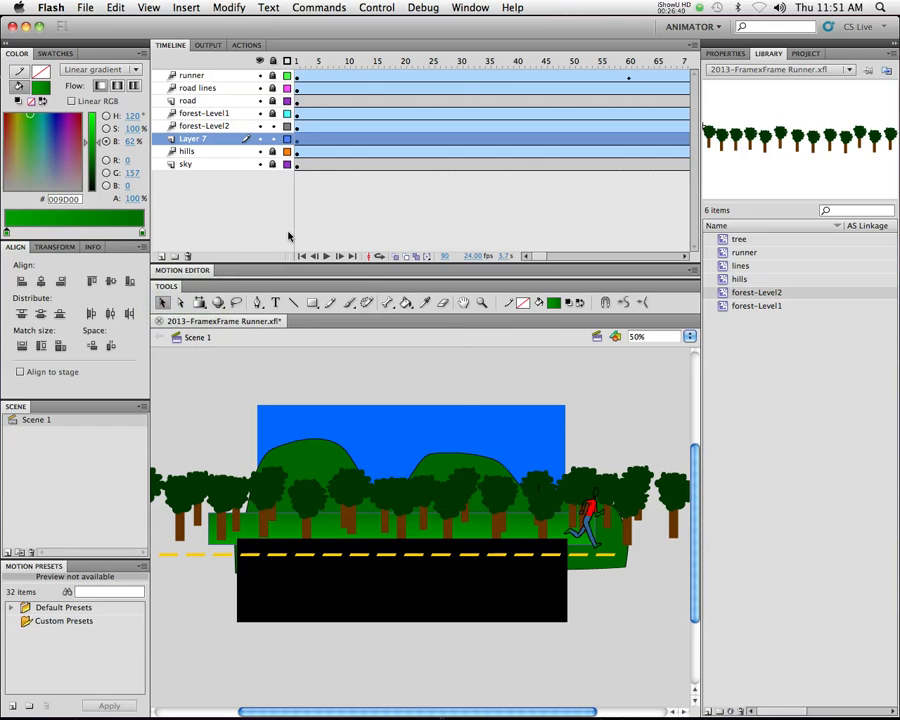
{"action": "key", "text": "super+Return"}
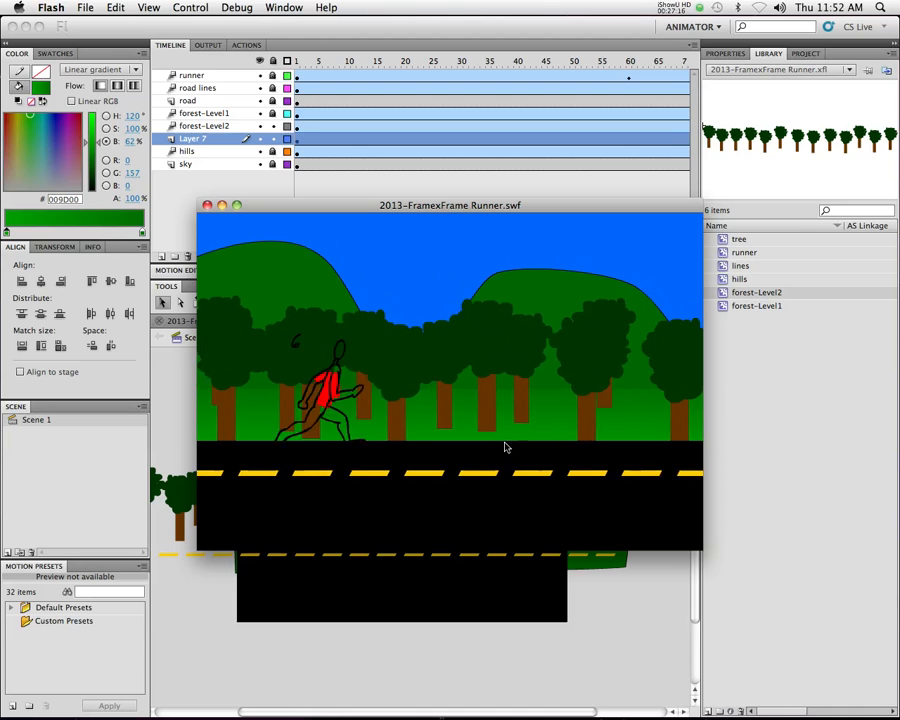
{"action": "left_click", "coordinate": [207, 205]}
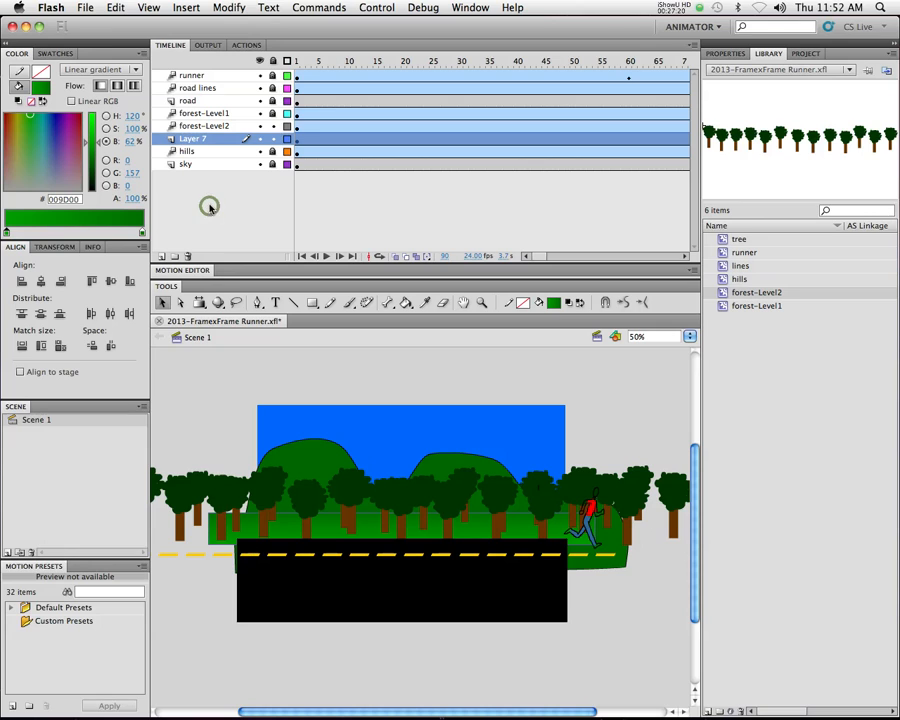
Add a layer above runner and place an instance of the tree symbol from the library on it
{"action": "left_click", "coordinate": [189, 78]}
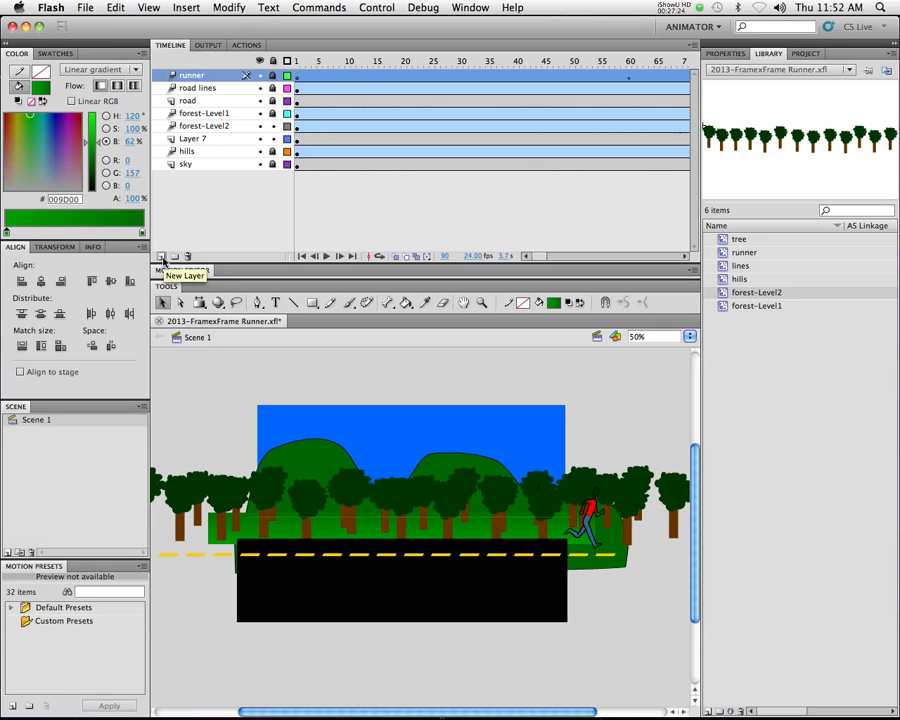
{"action": "left_click", "coordinate": [161, 257]}
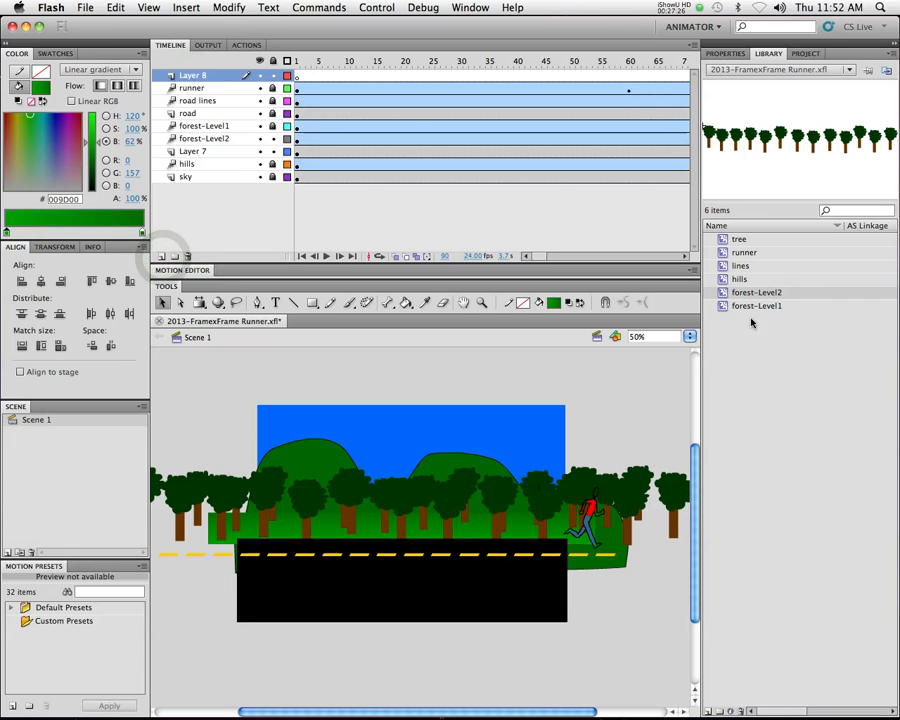
{"action": "left_click", "coordinate": [729, 241]}
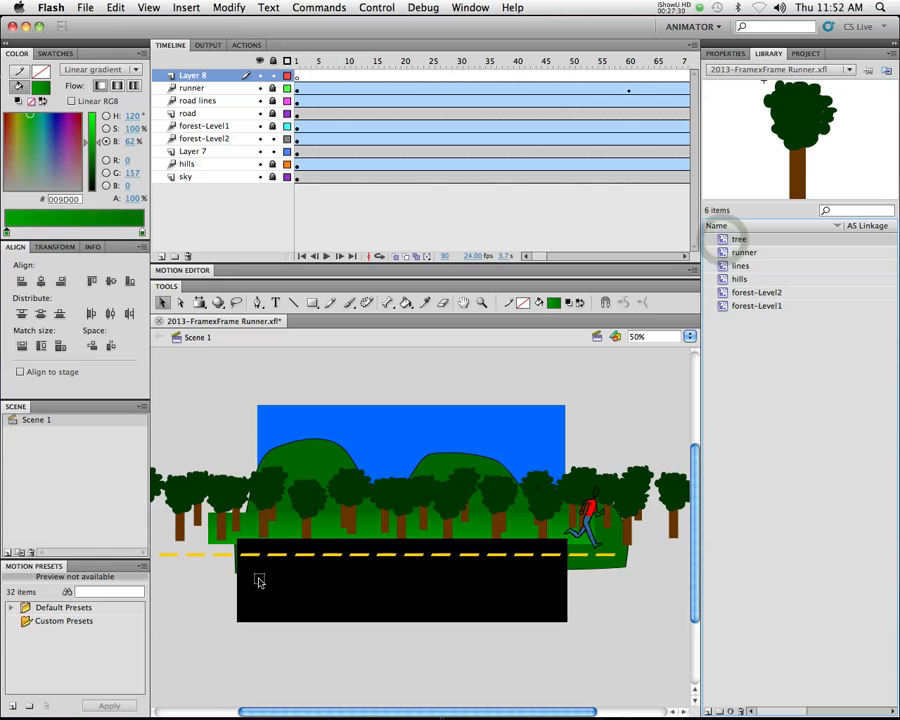
{"action": "left_click_drag", "start_coordinate": [259, 581], "coordinate": [260, 580]}
Enlarge the foreground tree to about 3.5 times its size and move it to the right edge of the stage, over the runner
{"action": "key", "text": "q"}
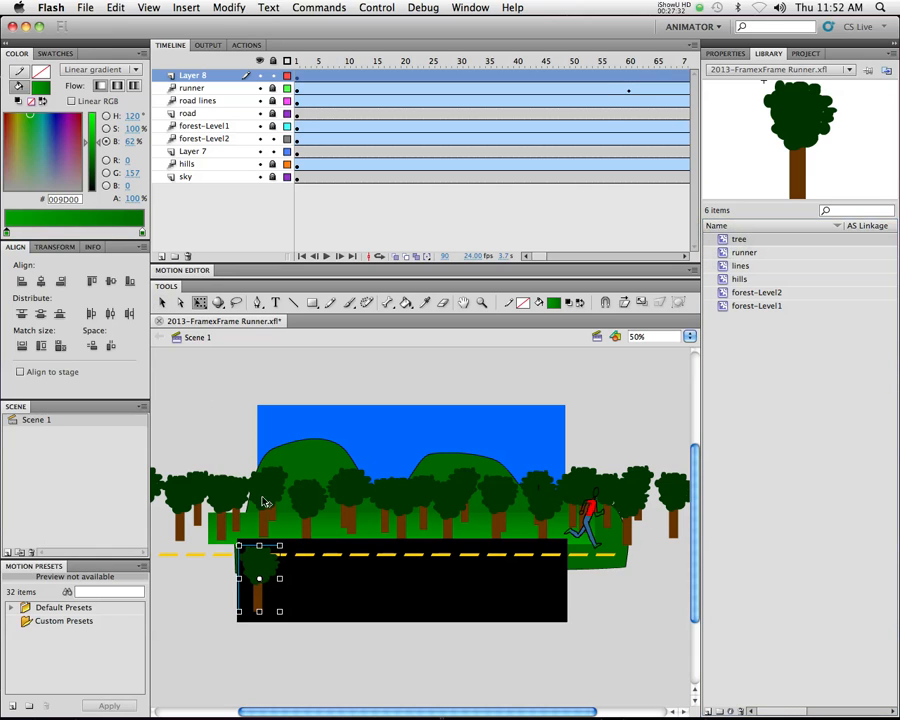
{"action": "left_click_drag", "start_coordinate": [305, 507], "coordinate": [332, 461]}
{"action": "left_click_drag", "start_coordinate": [251, 662], "coordinate": [611, 567]}
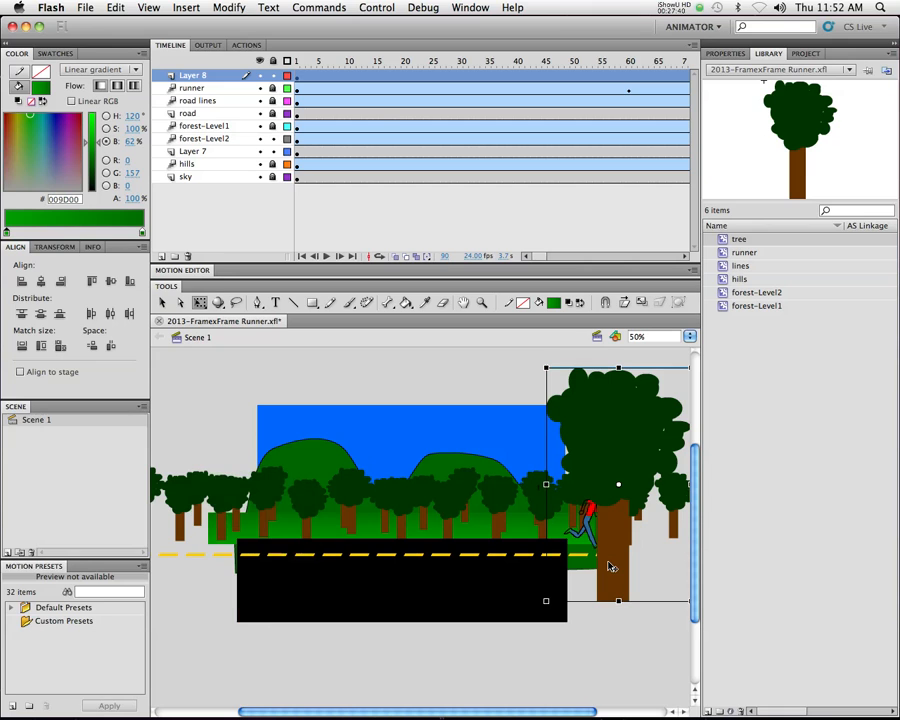
Create a motion tween for the foreground tree, moving it past the stage's left edge at frame 51, and test the movie
{"action": "right_click", "coordinate": [376, 78]}
{"action": "left_click", "coordinate": [390, 81]}
{"action": "left_click_drag", "start_coordinate": [307, 65], "coordinate": [578, 63]}
{"action": "left_click_drag", "start_coordinate": [617, 423], "coordinate": [203, 412]}
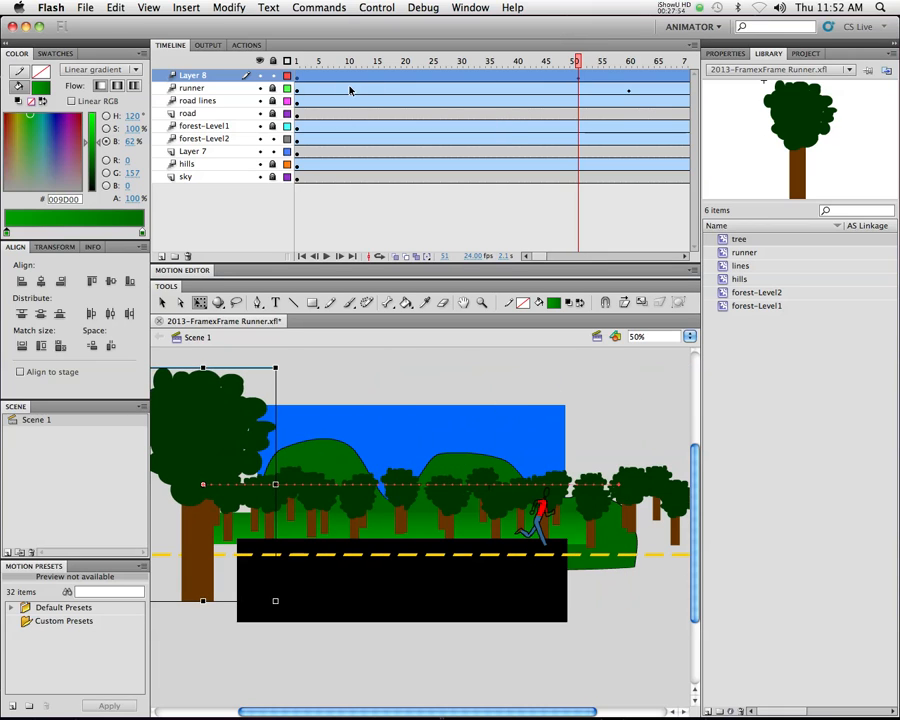
{"action": "key", "text": "super+Return"}
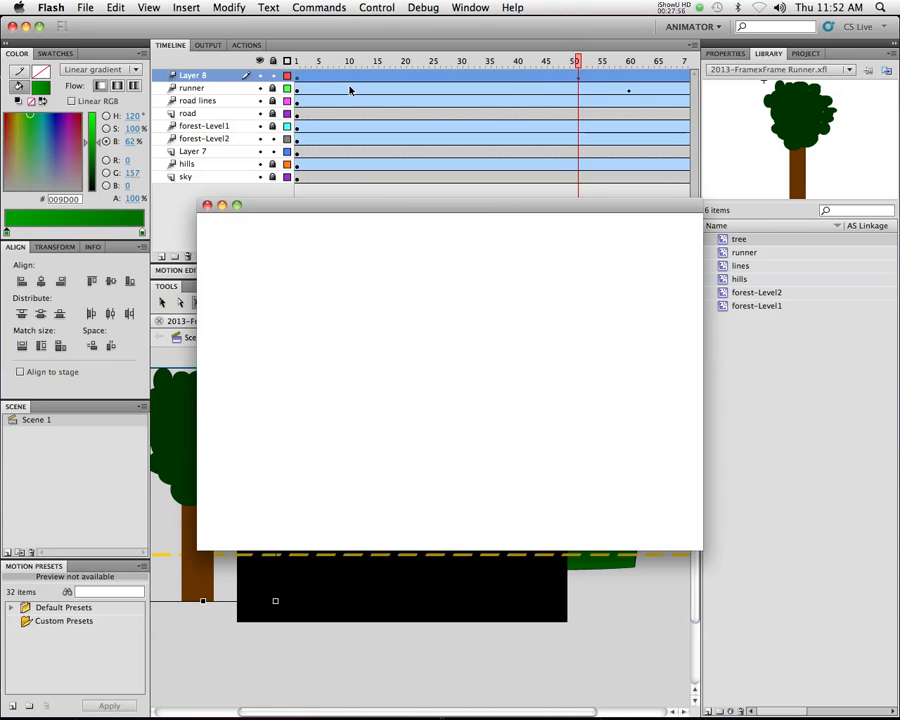